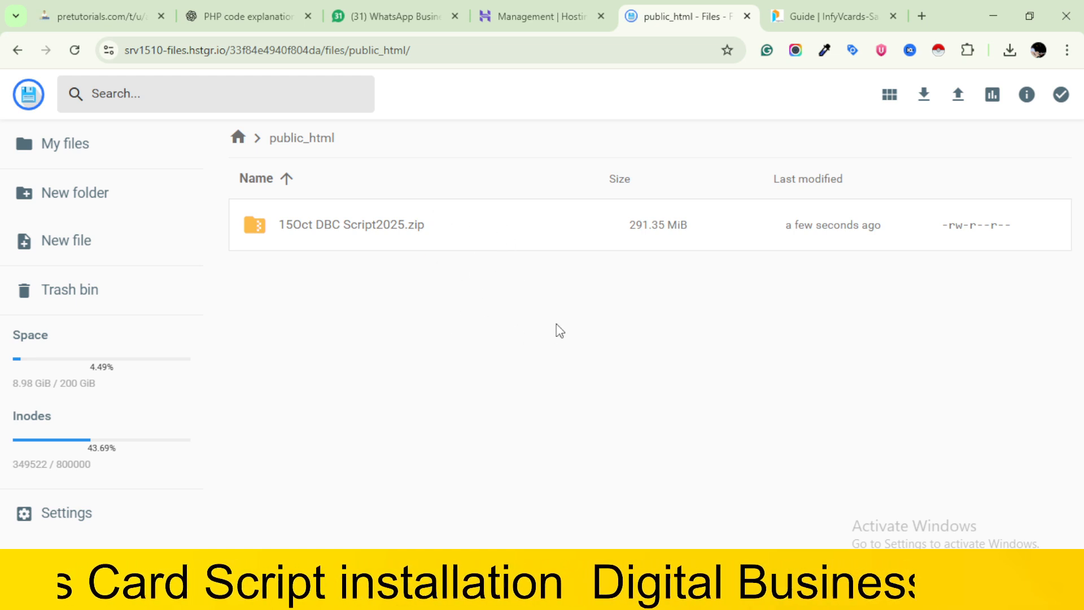
Open the DIGITAL MARKETING ASSETS folder on drive D: in File Explorer to locate the script archive
left_click(536, 5)
scroll(549, 373, "down", 4)
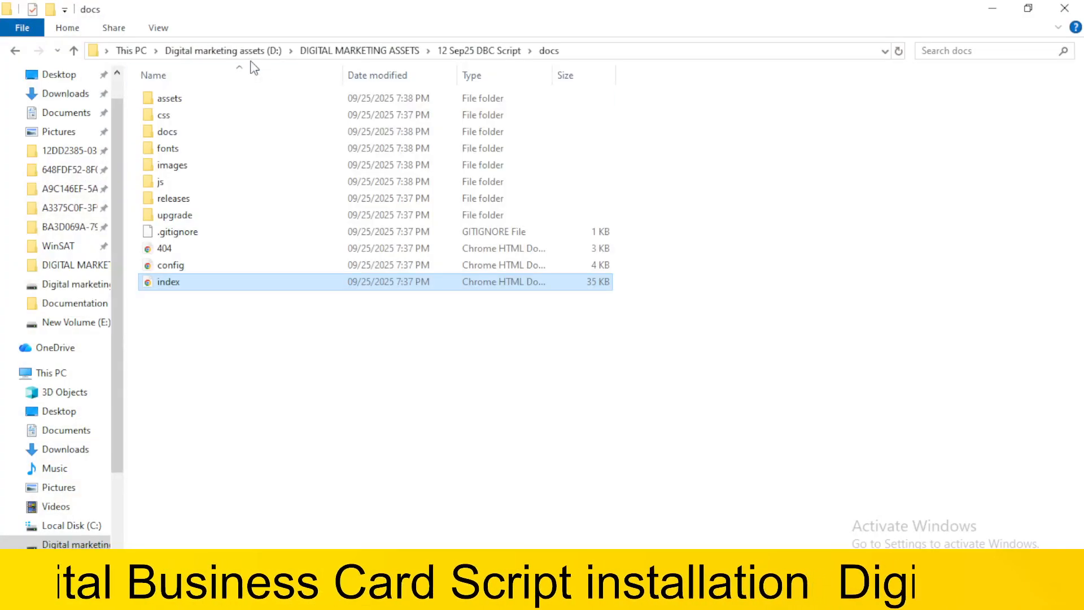
left_click(204, 50)
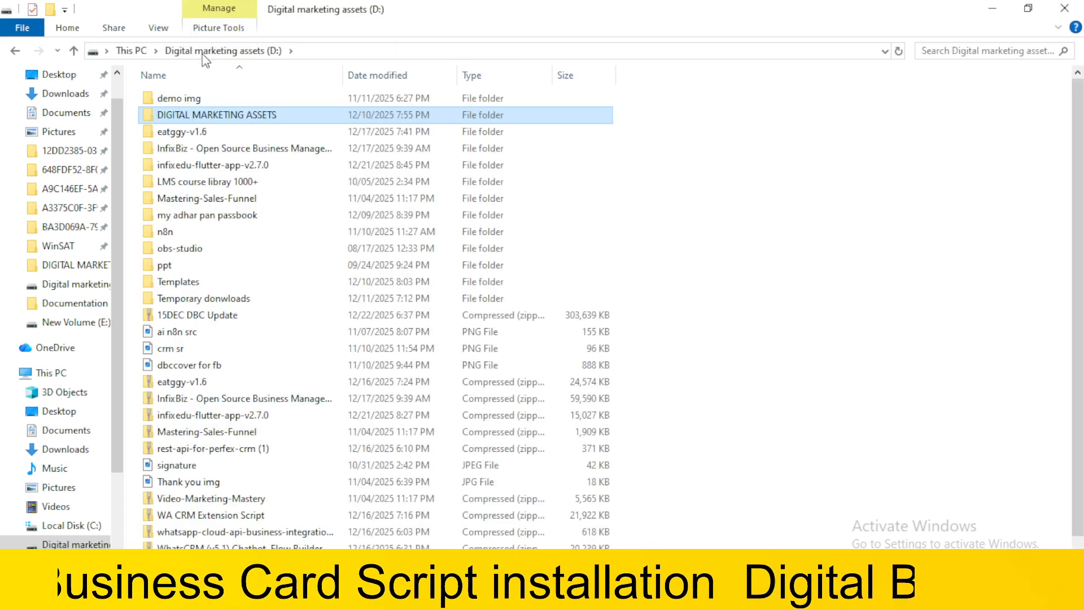
double_click(211, 113)
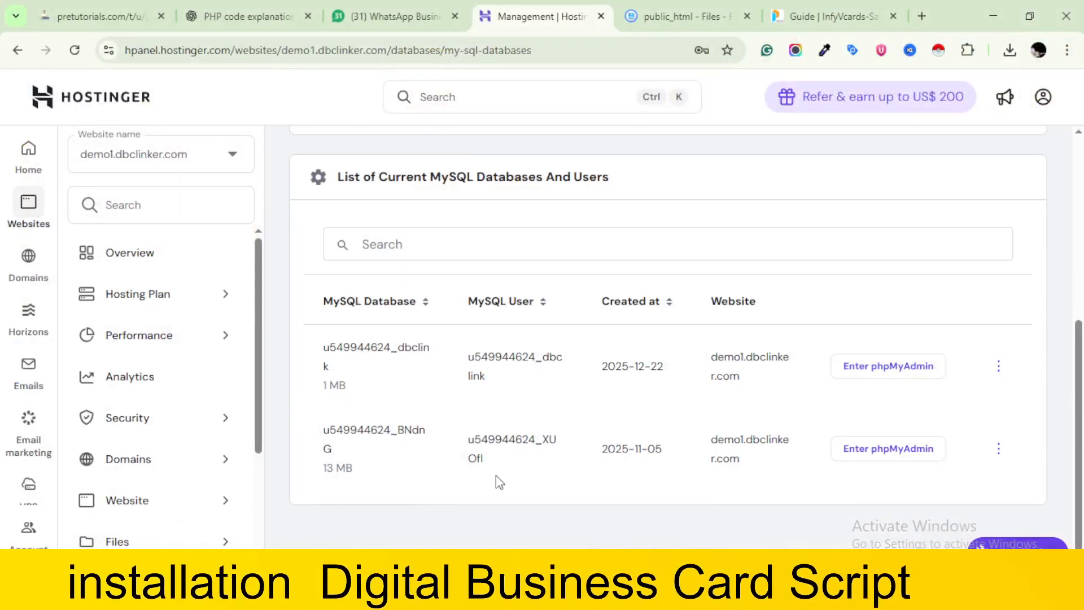
left_click(705, 8)
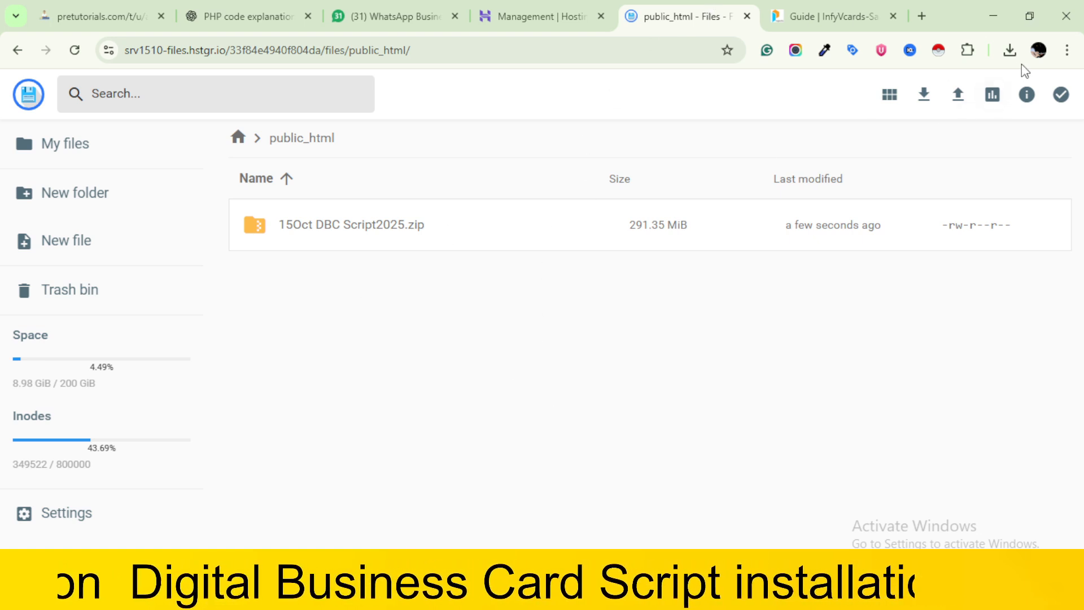
left_click(956, 97)
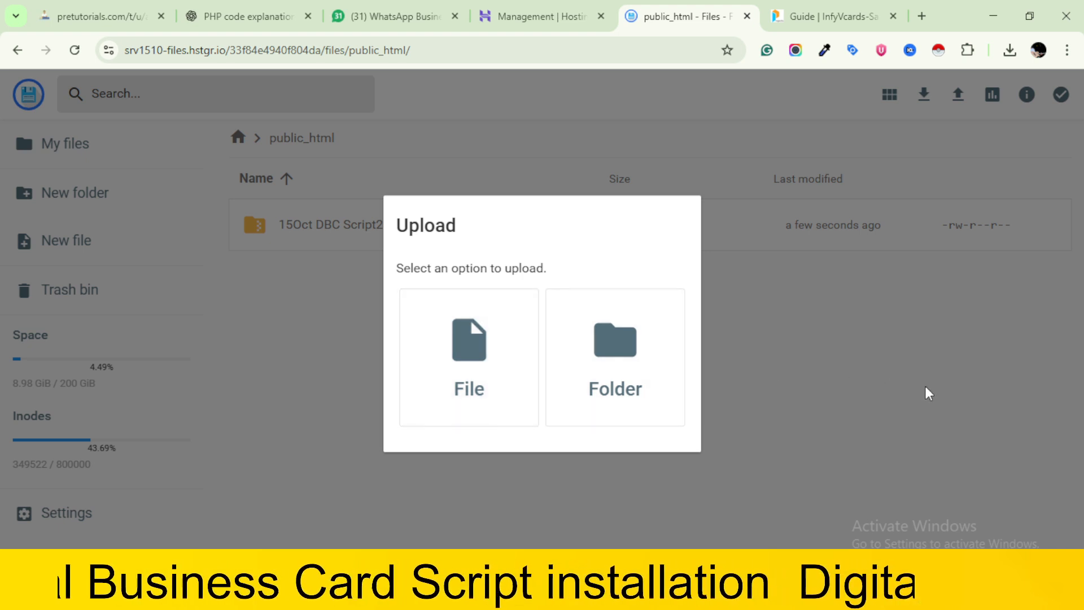
left_click(476, 394)
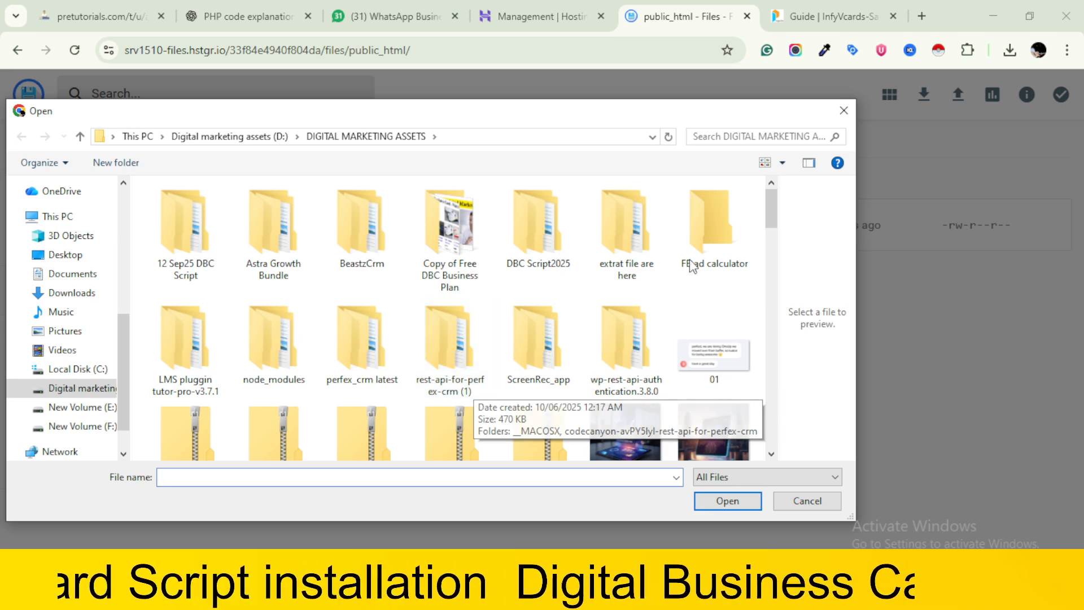
scroll(318, 300, "down", 3)
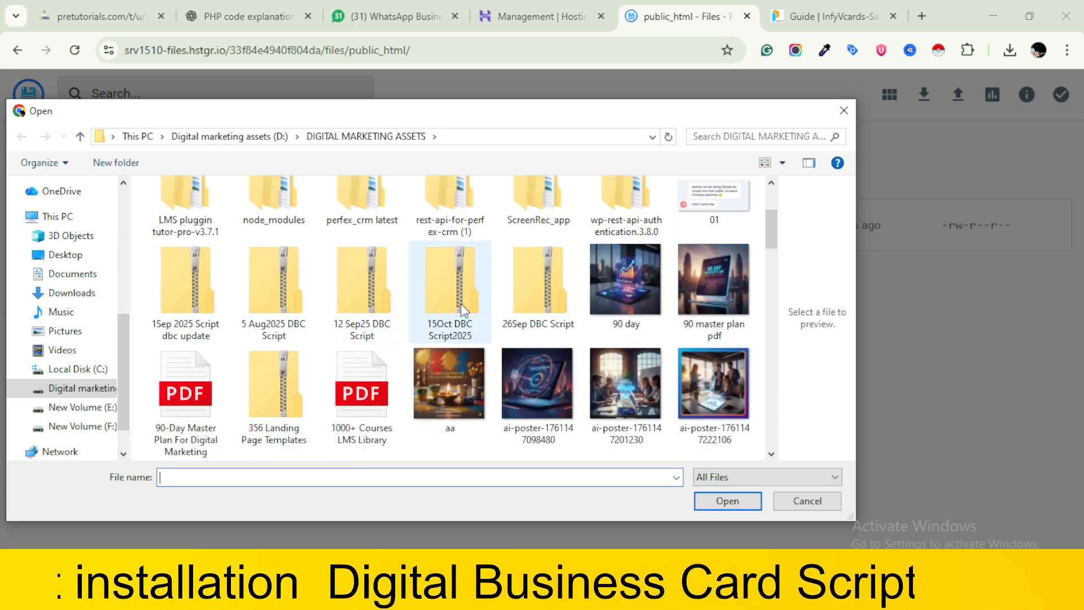
left_click(456, 279)
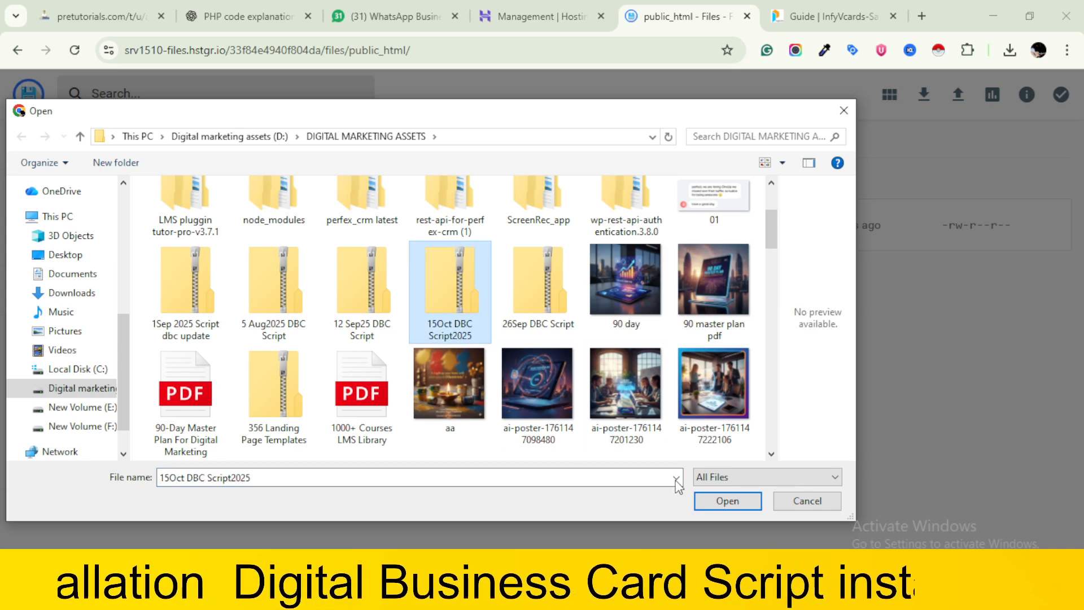
left_click(807, 500)
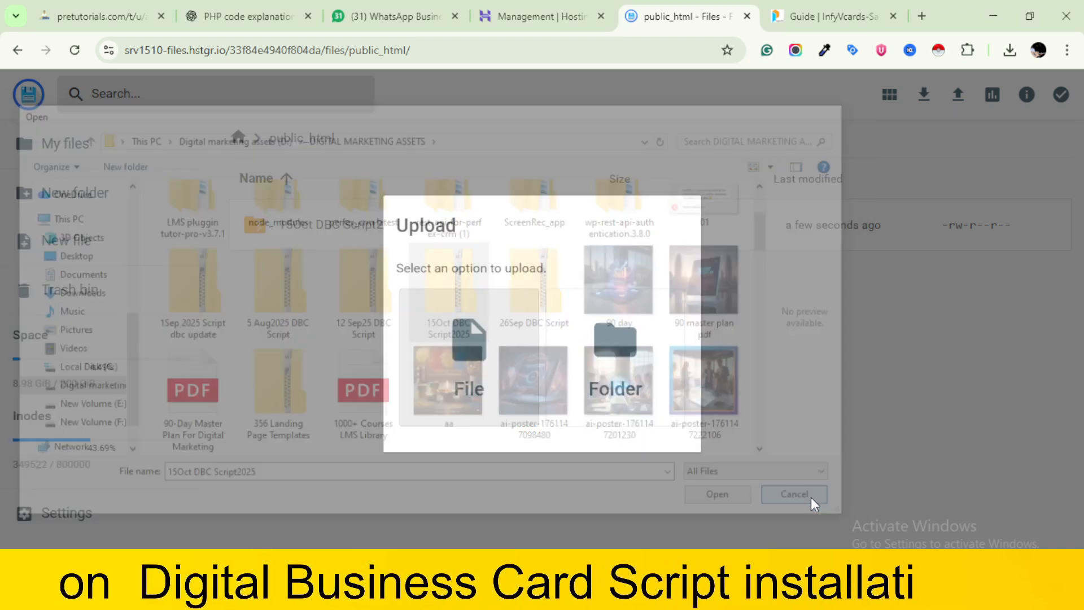
left_click(794, 353)
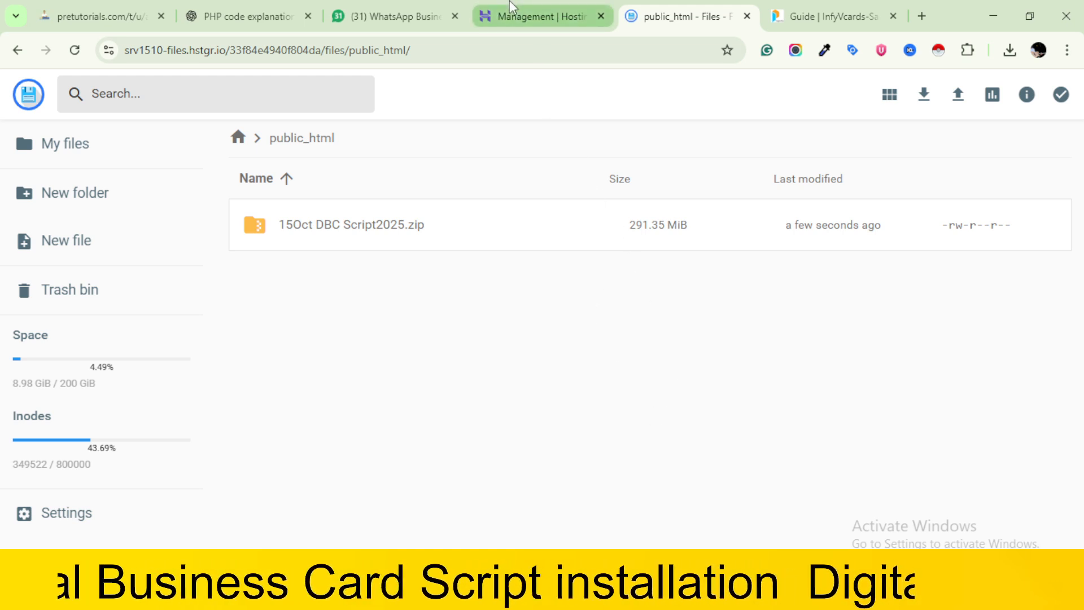
left_click(536, 15)
scroll(442, 377, "up", 3)
scroll(442, 377, "up", 2)
left_click(671, 211)
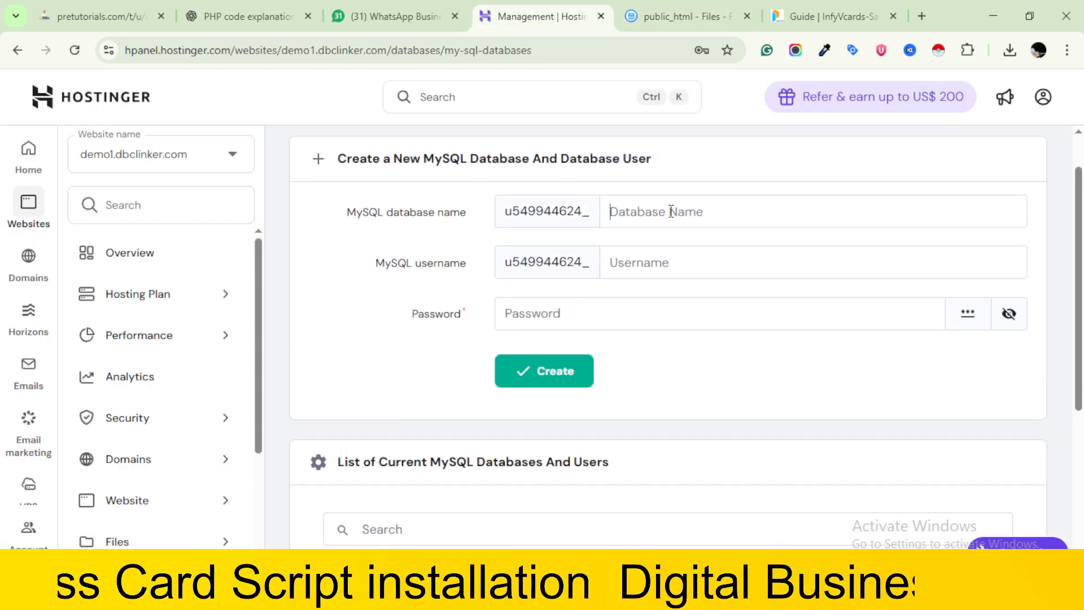
type("dc")
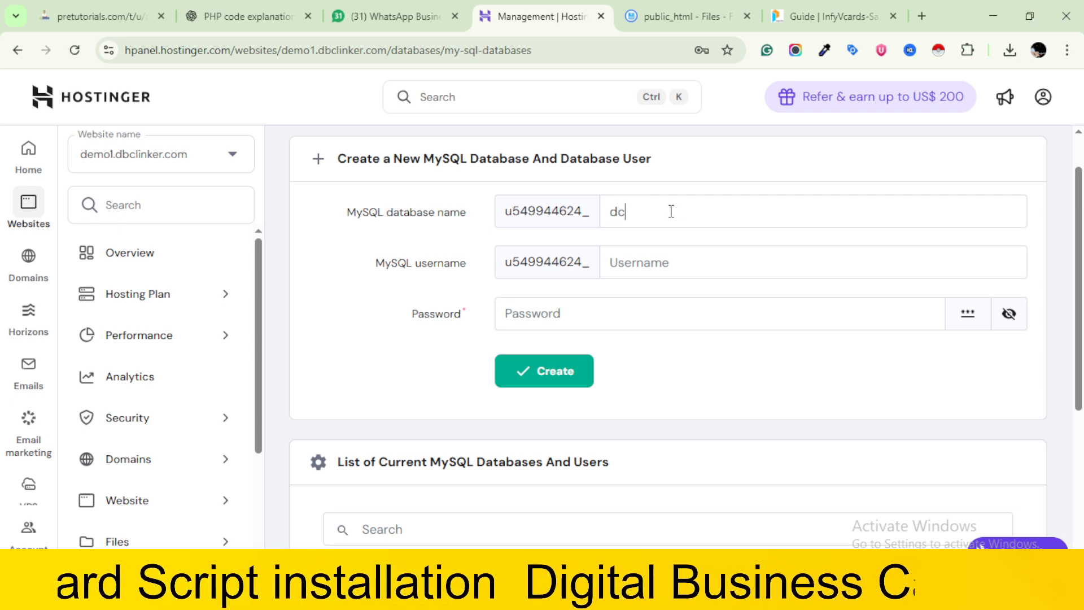
key("BackSpace")
type("bc")
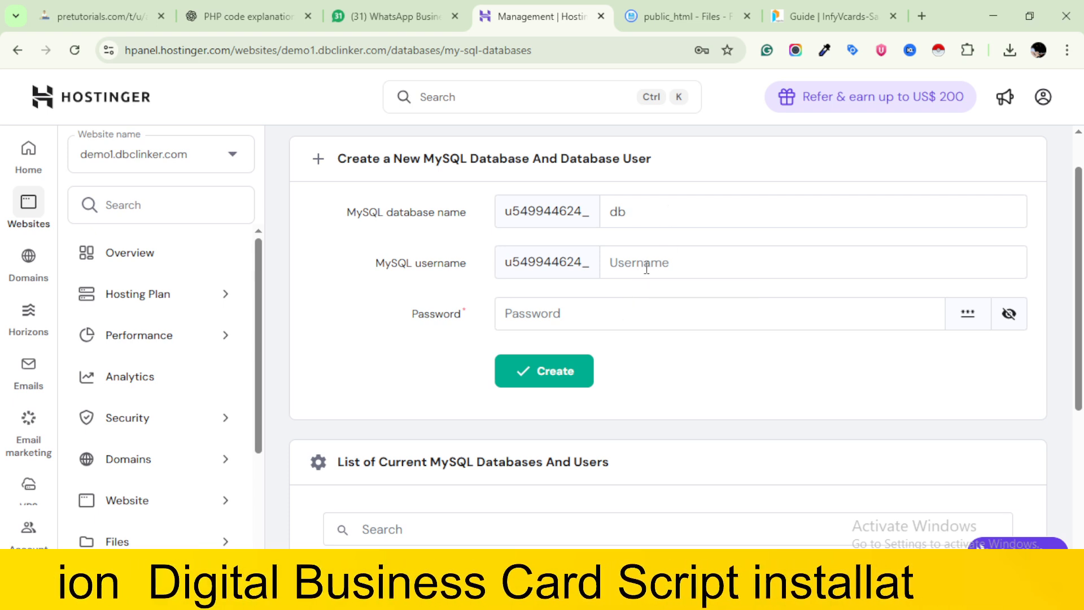
key("BackSpace")
key("BackSpace")
key("BackSpace")
scroll(646, 268, "down", 3)
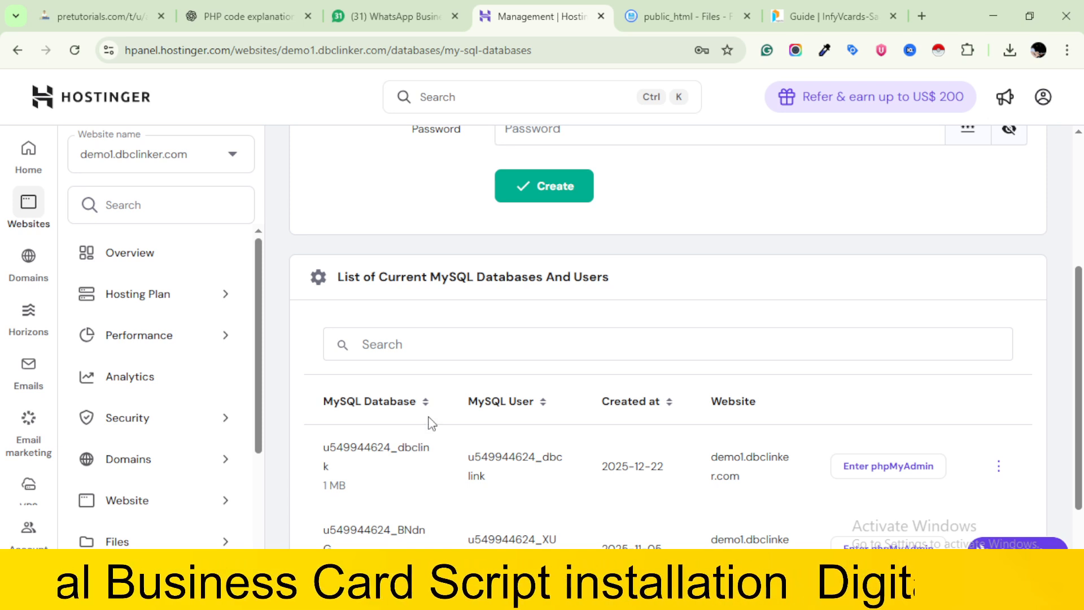
Extract 15Oct DBC Script2025.zip in public_html into a folder named "asdfghjkl;" and open that folder
left_click(653, 8)
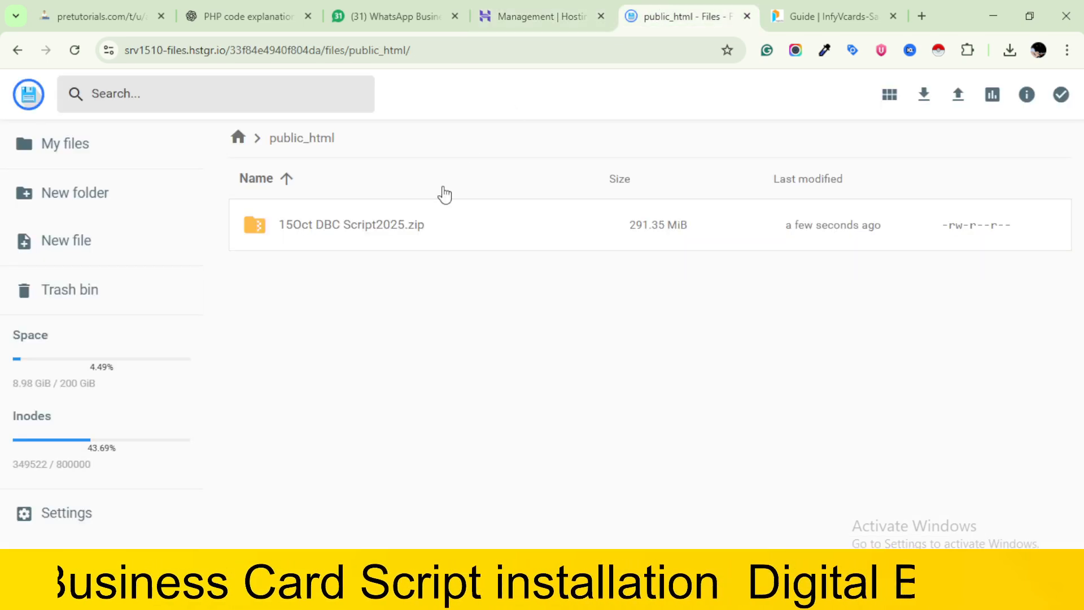
right_click(414, 235)
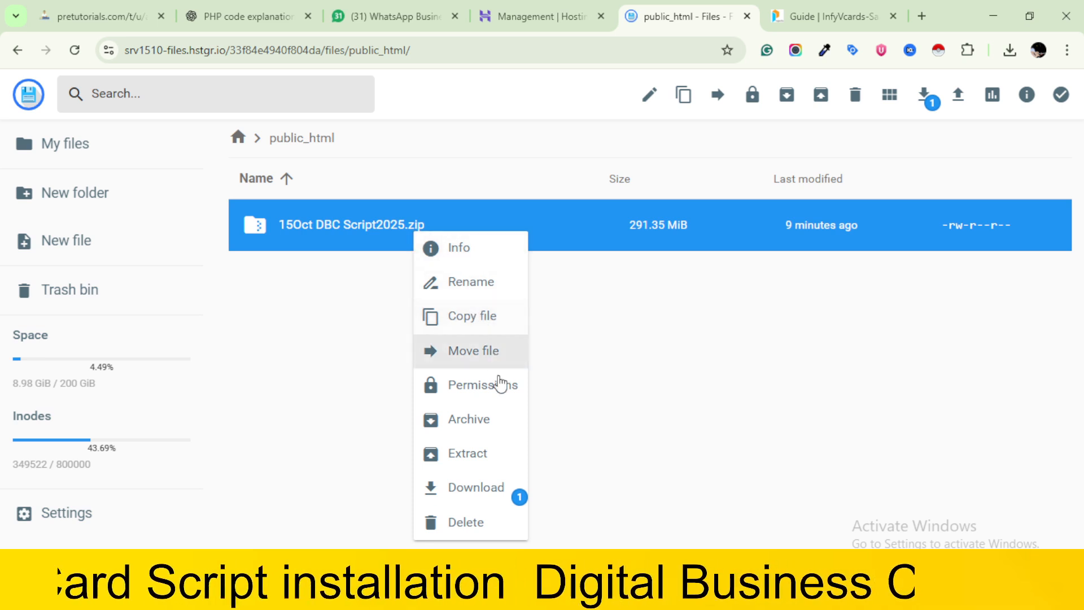
left_click(484, 458)
left_click(532, 269)
type("asdfghjkl;")
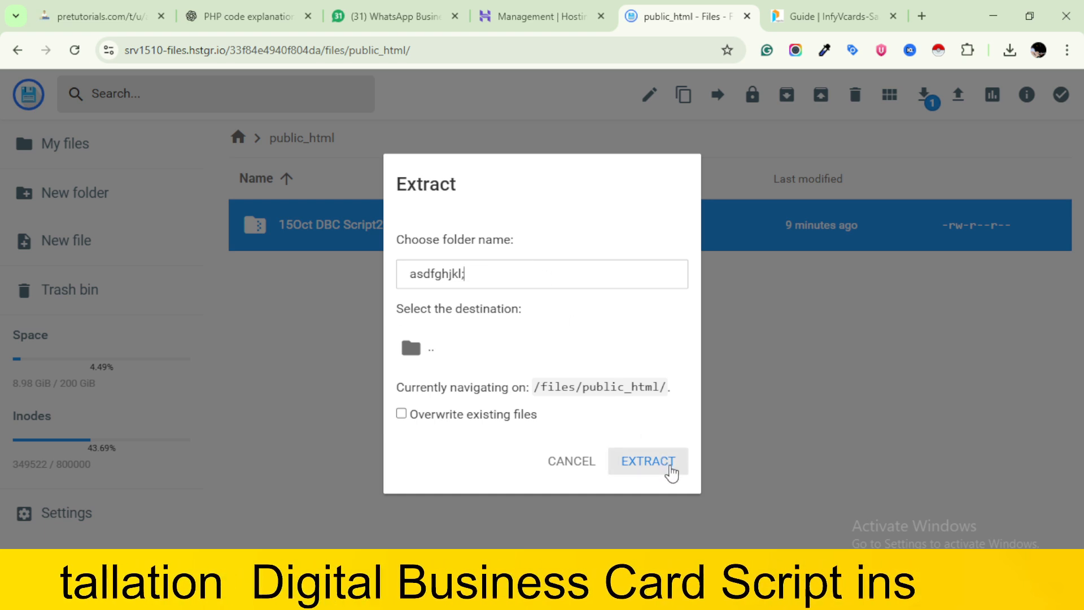
left_click(670, 468)
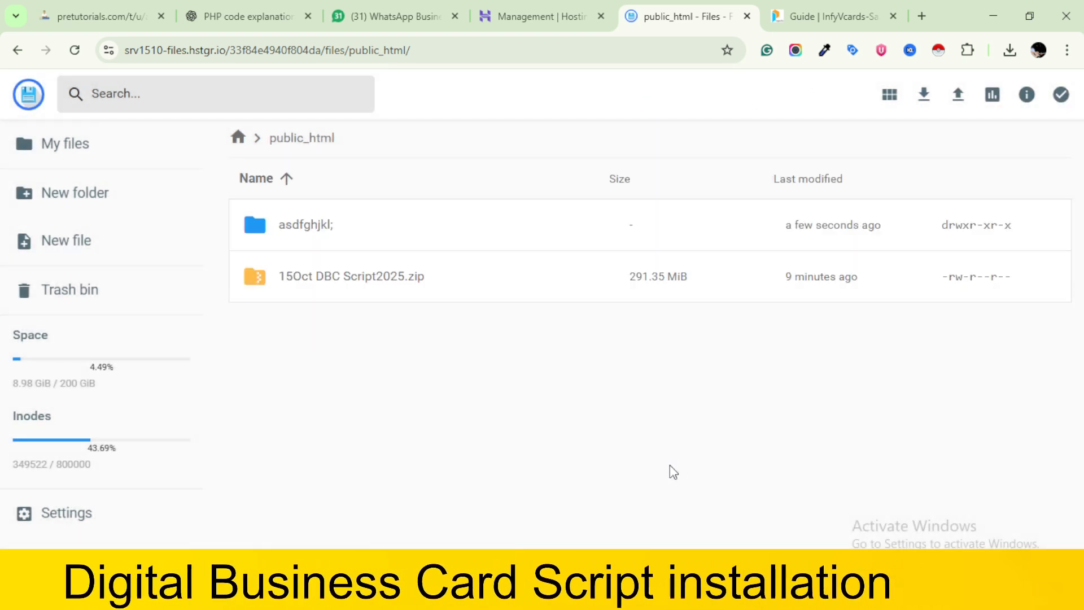
double_click(337, 228)
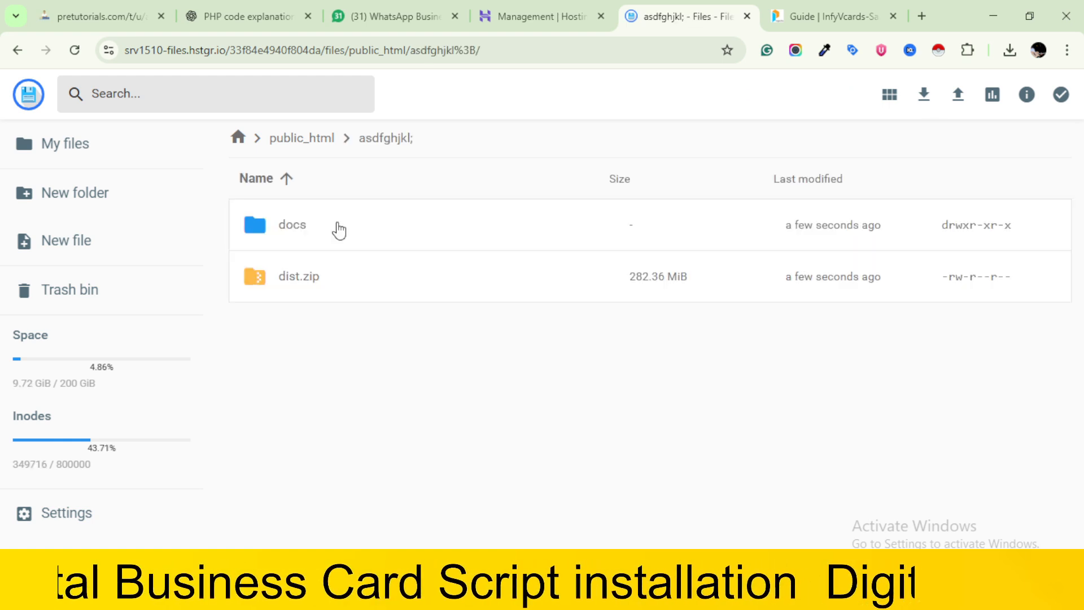
right_click(344, 282)
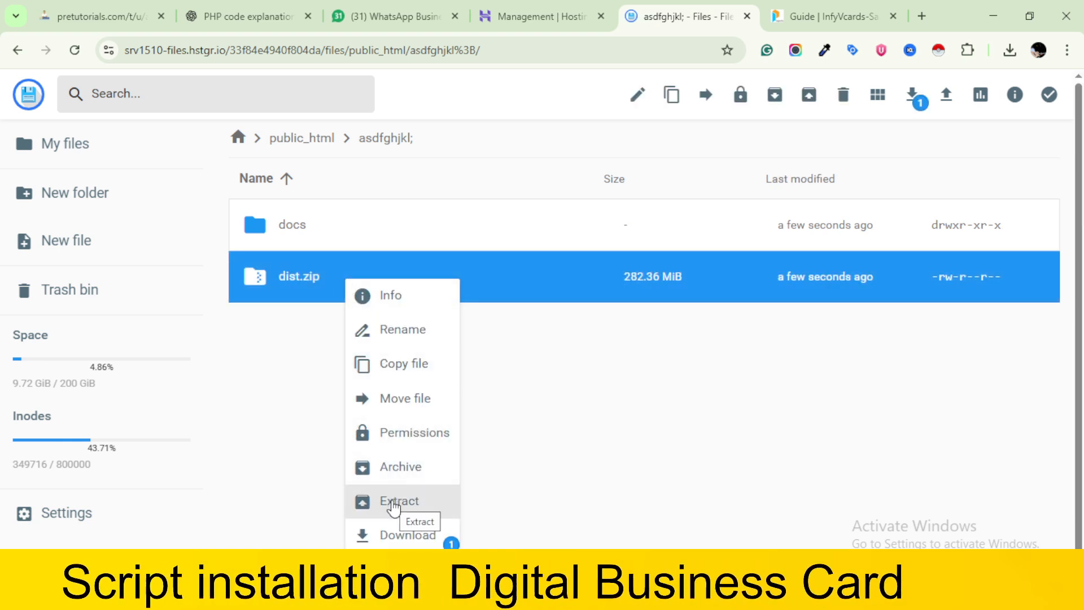
left_click(626, 411)
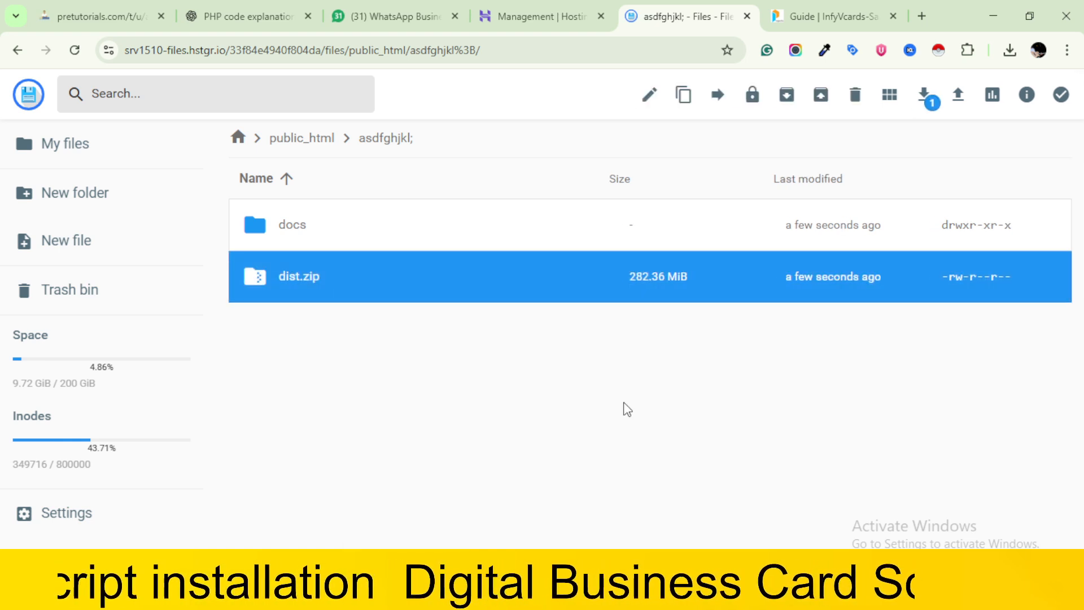
double_click(433, 294)
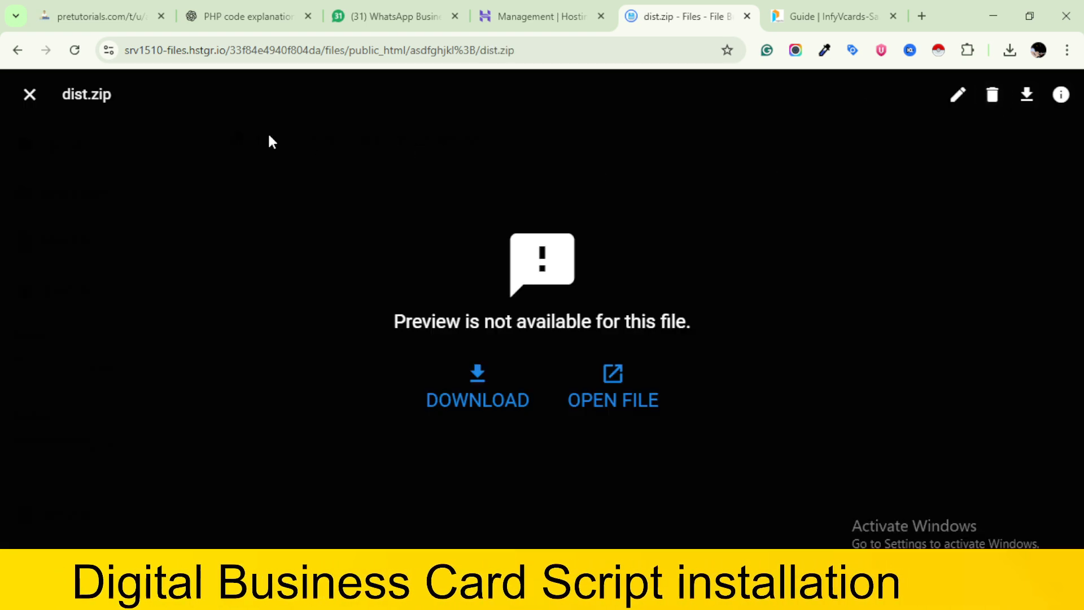
left_click(26, 96)
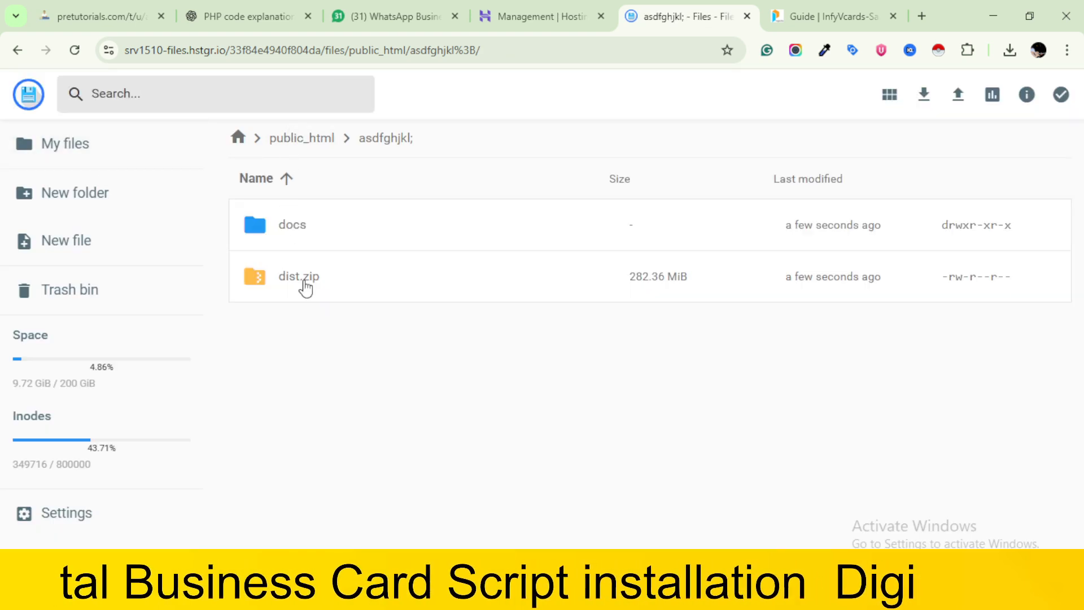
Extract dist.zip within the current folder into a new folder named "12345678asdfghjk"
right_click(311, 286)
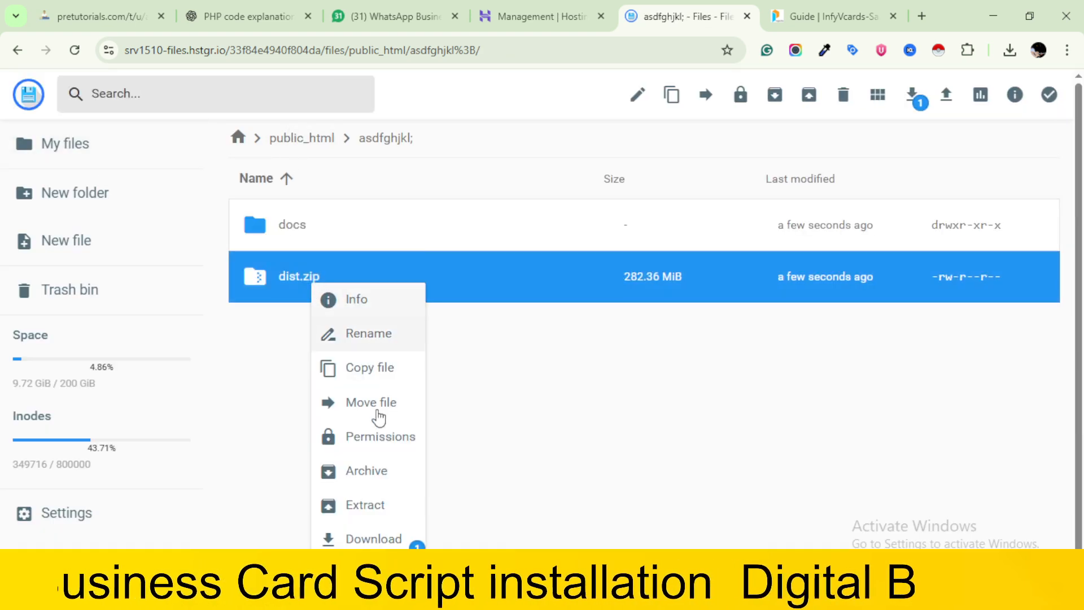
left_click(368, 504)
left_click(448, 253)
type("12345678asdfghjk")
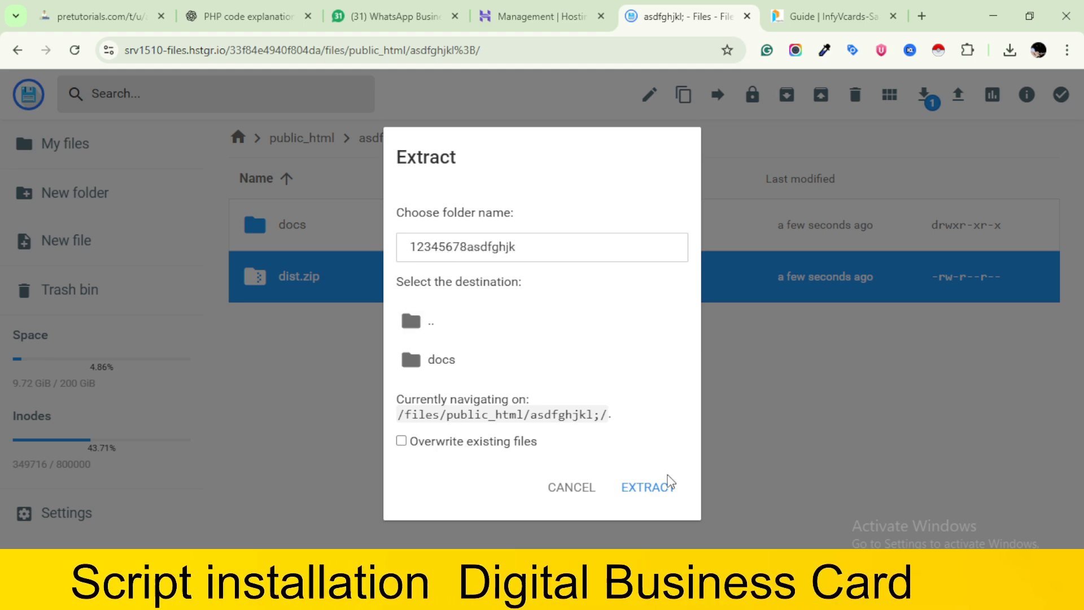
left_click(658, 500)
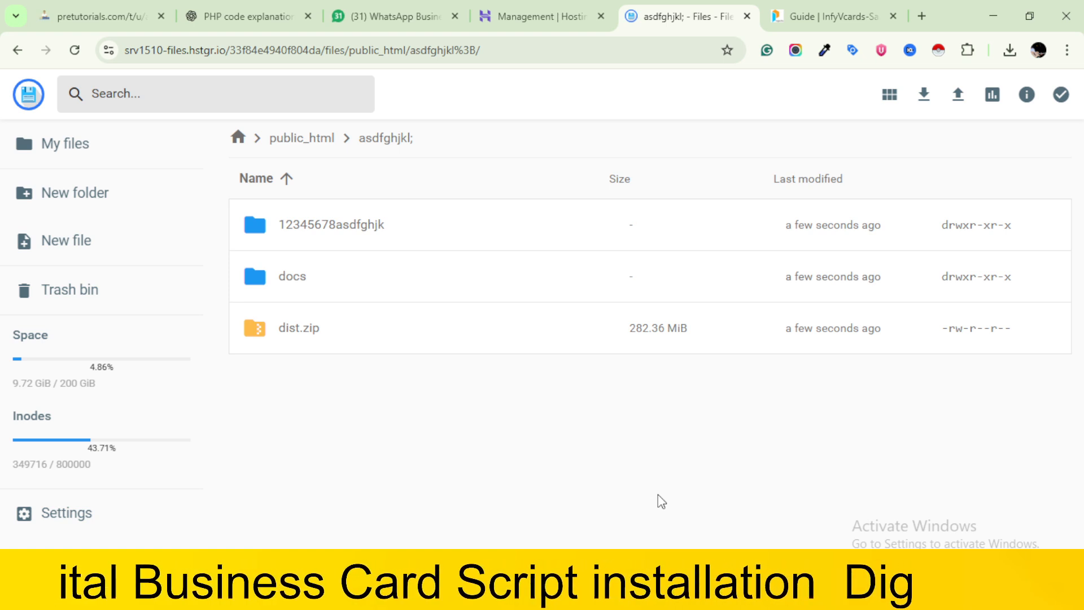
Open the vcards folder inside 12345678asdfghjk and look through its contents
double_click(356, 227)
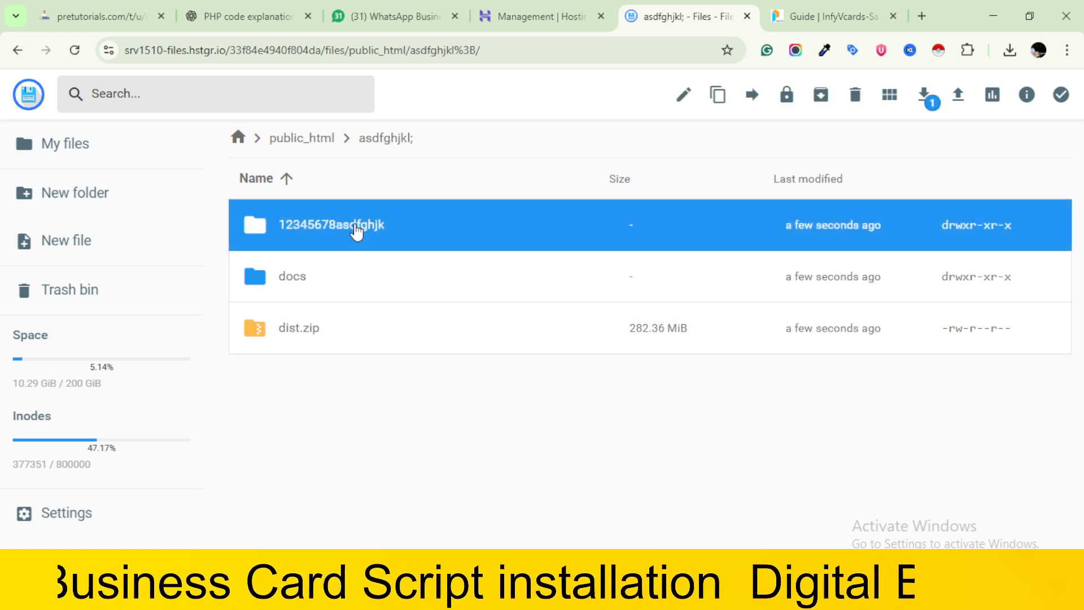
left_click(356, 227)
double_click(355, 227)
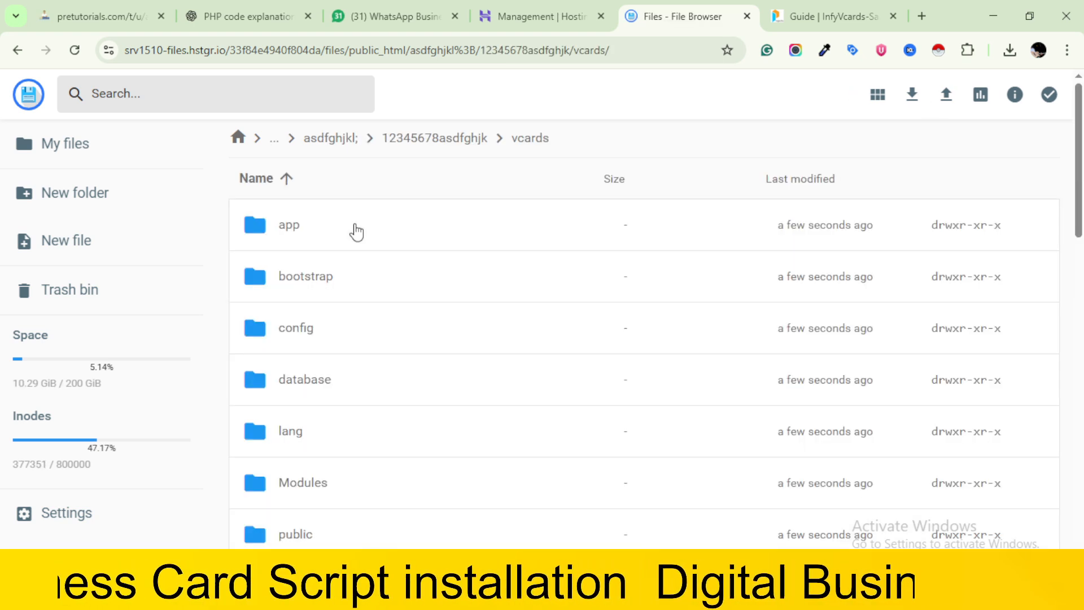
scroll(399, 419, "down", 5)
scroll(400, 418, "up", 5)
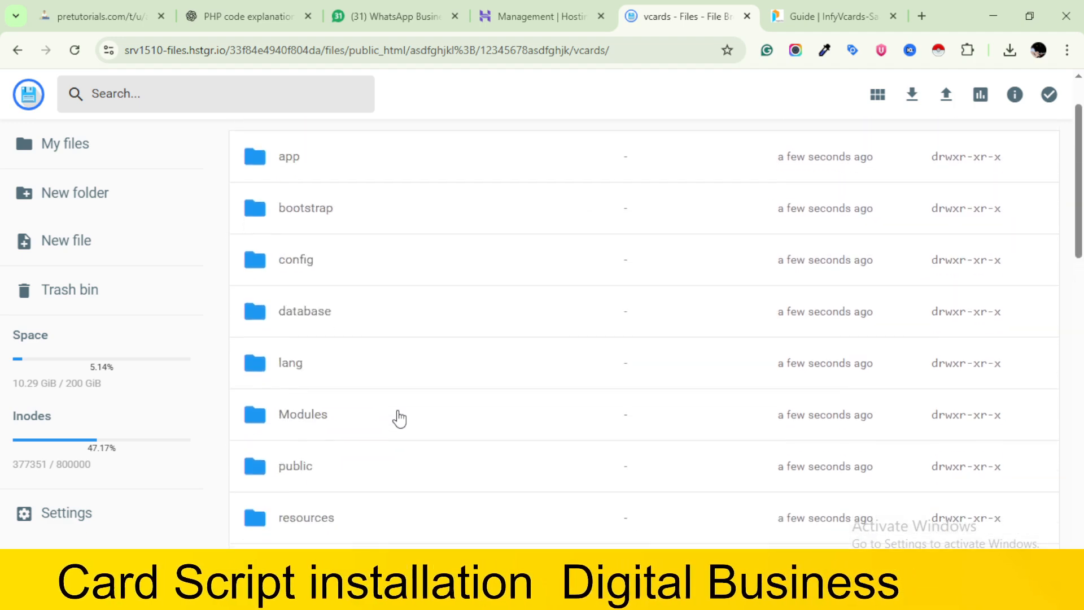
Move all contents of the vcards folder up to /files/public_html/
key("ctrl+a")
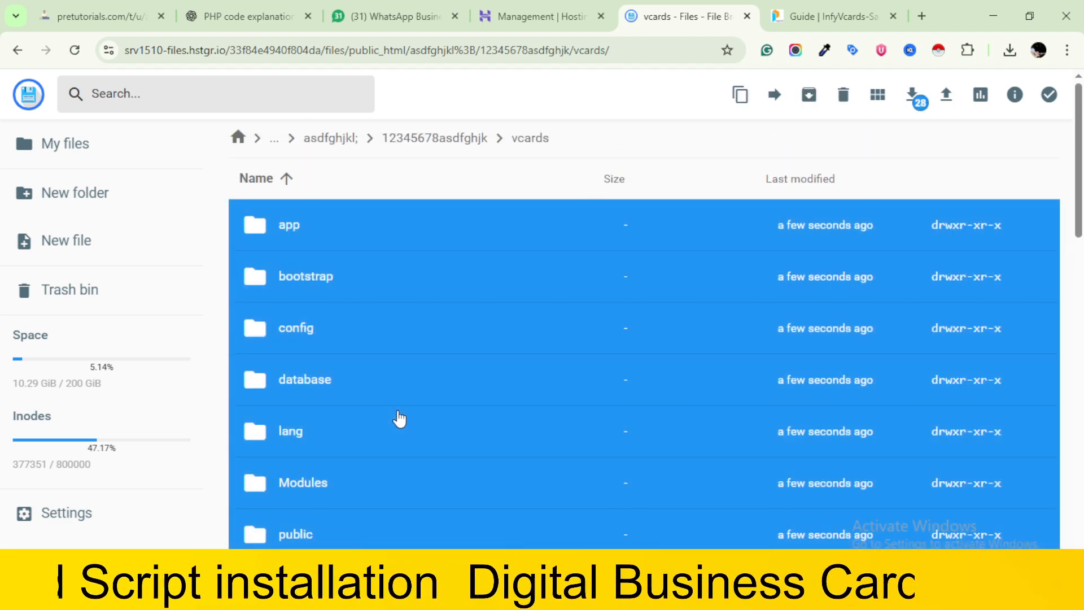
left_click(774, 93)
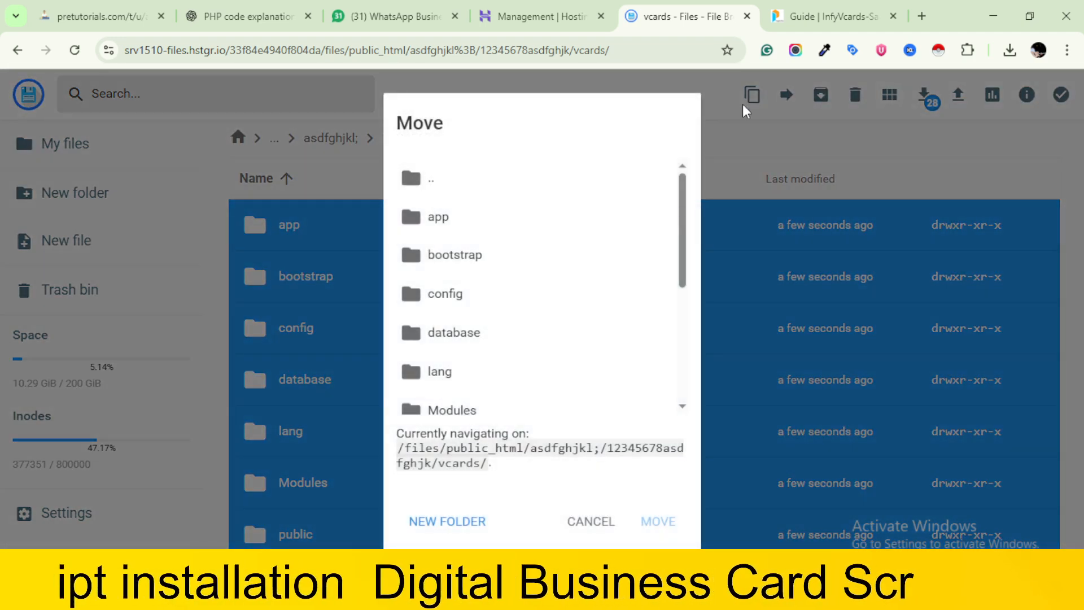
double_click(533, 177)
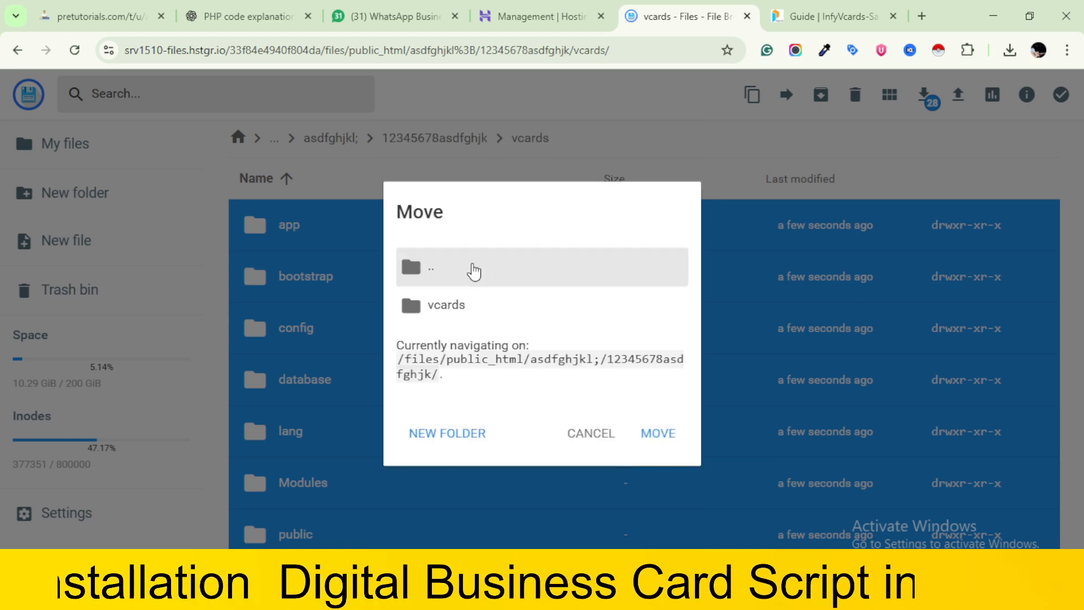
double_click(463, 273)
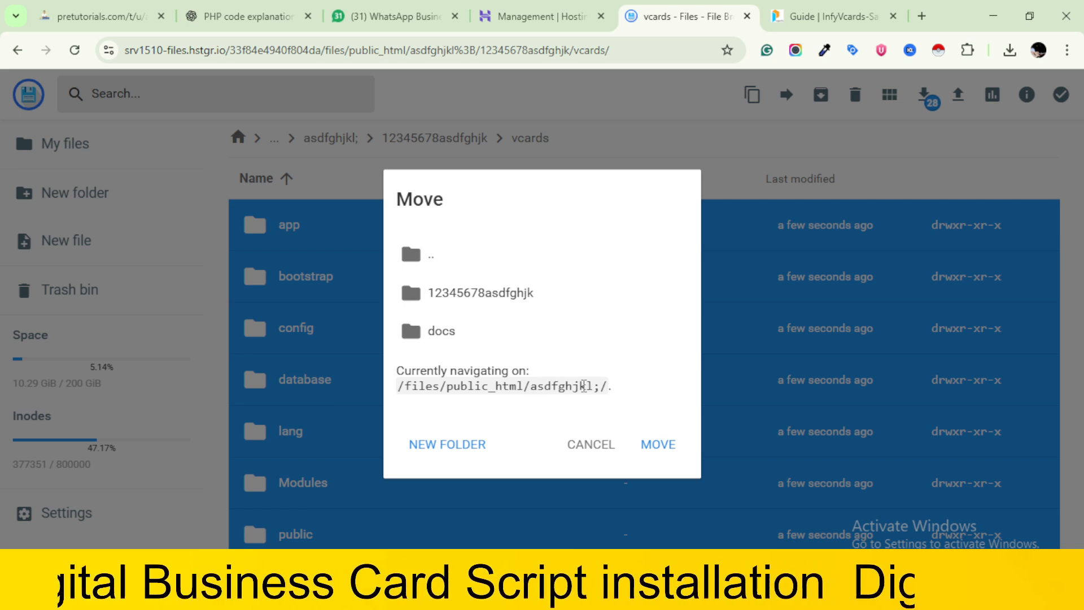
left_click_drag(403, 386, 660, 375)
left_click(668, 375)
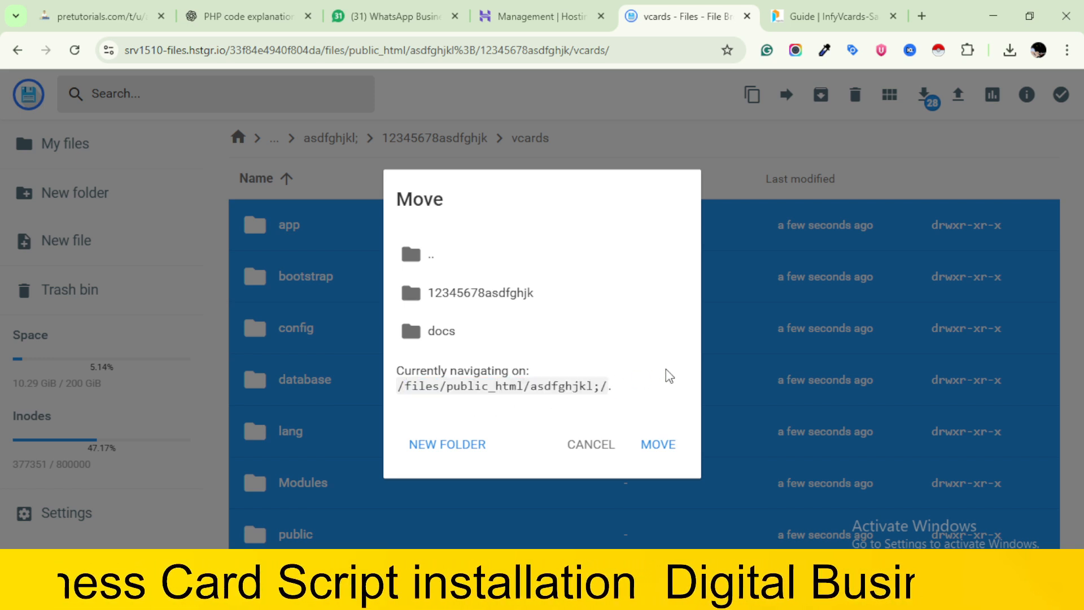
double_click(431, 266)
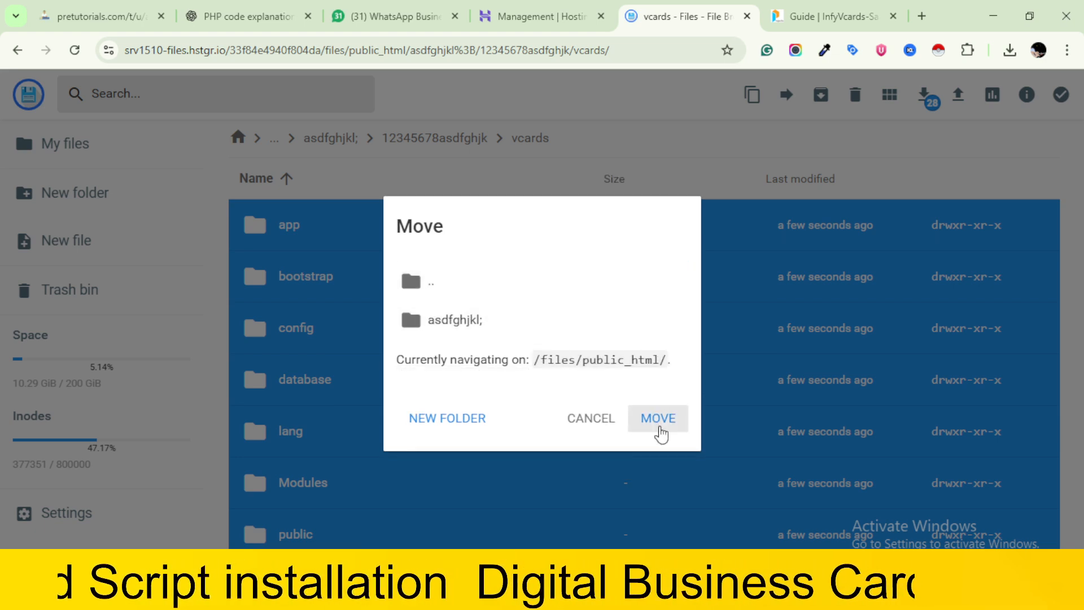
left_click(659, 423)
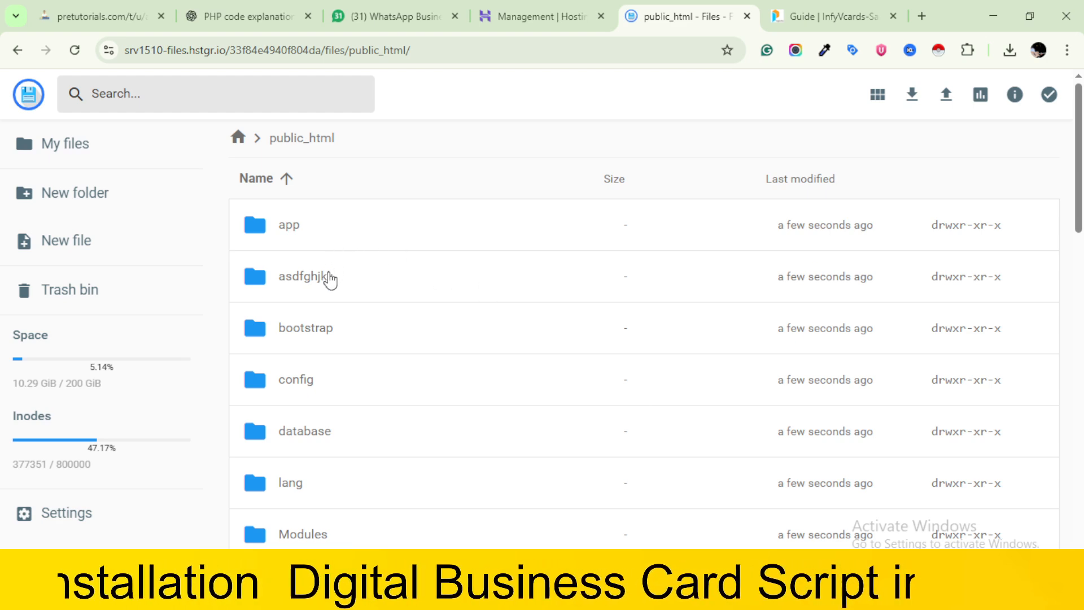
Delete the "asdfghjkl;" folder from public_html immediately, skipping the trash bin
left_click(331, 278)
left_click(842, 95)
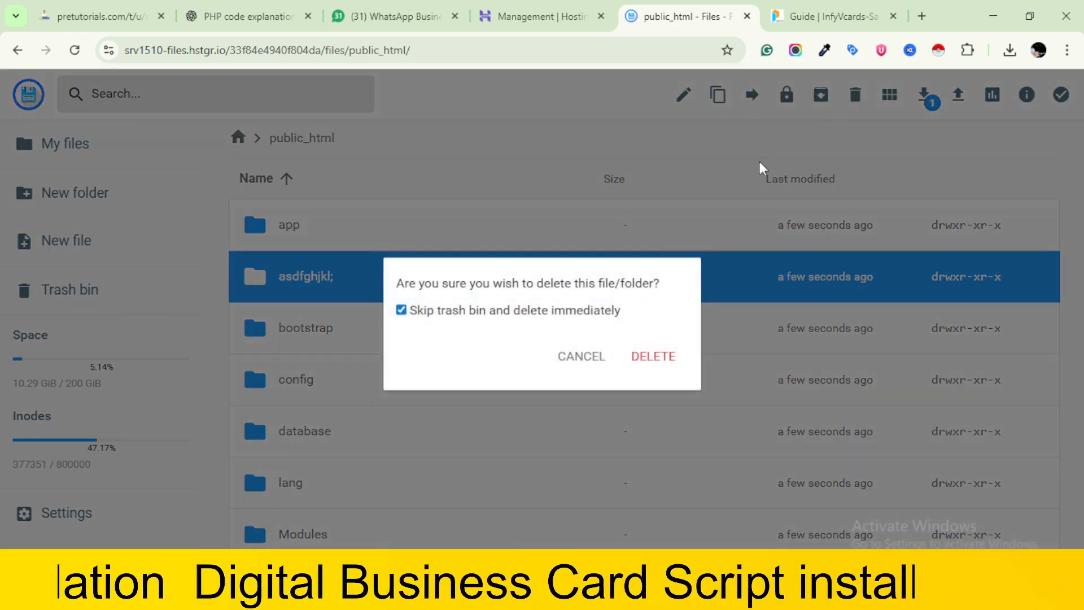
left_click(672, 357)
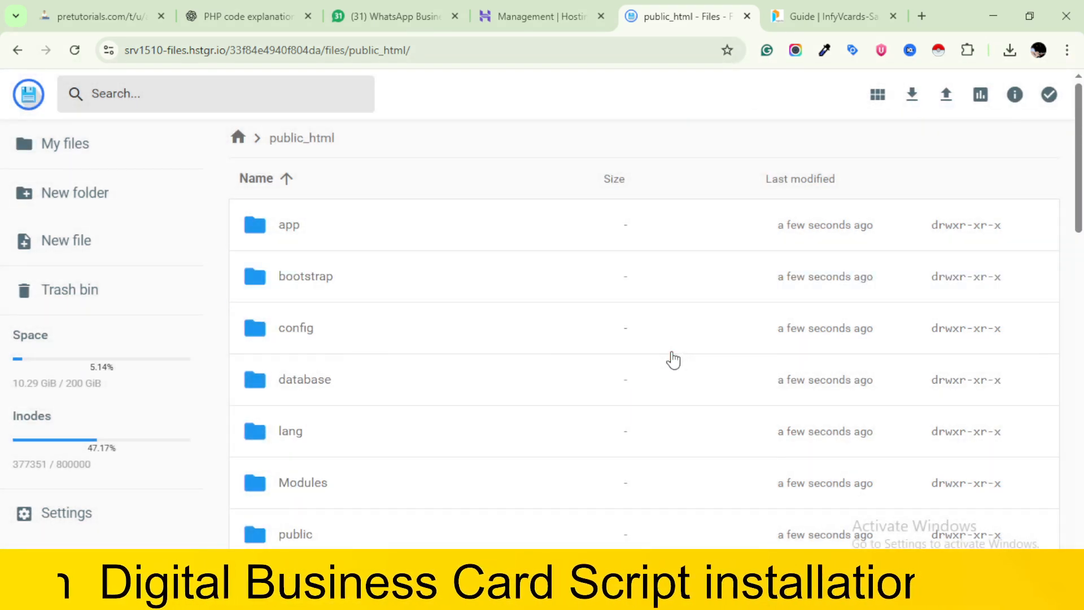
Look through public_html, go up to the root folder, and reopen public_html to check the moved script files
scroll(672, 359, "down", 4)
scroll(673, 360, "up", 4)
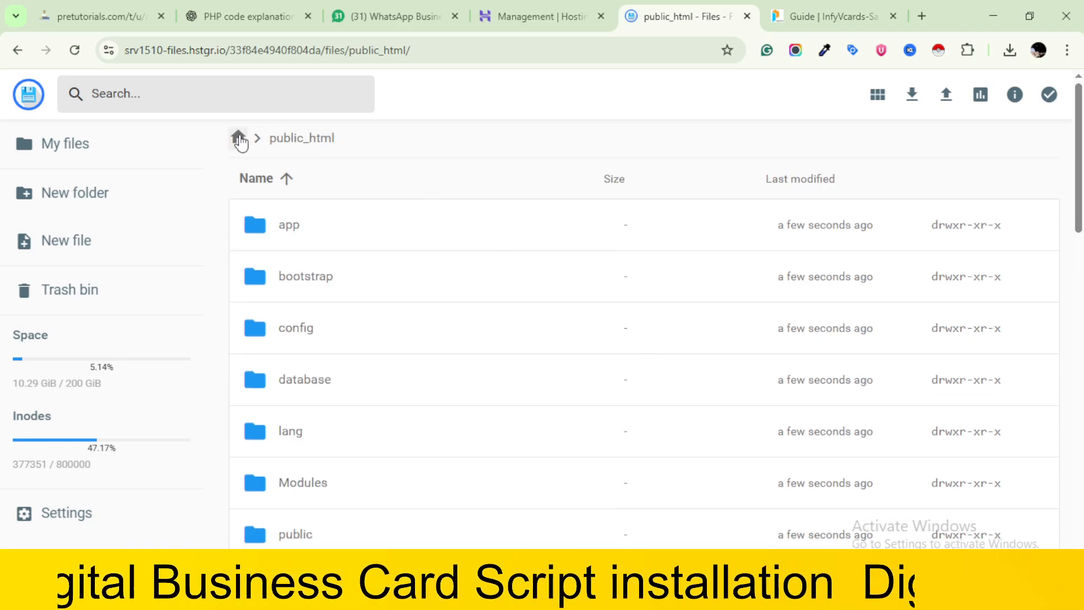
left_click(238, 138)
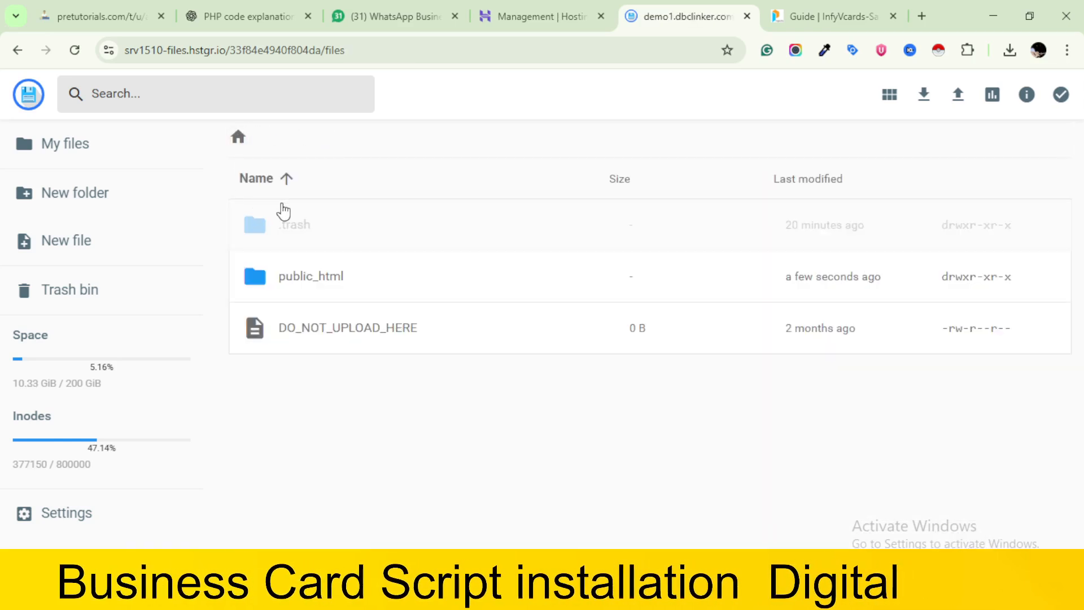
left_click(306, 276)
left_click(305, 276)
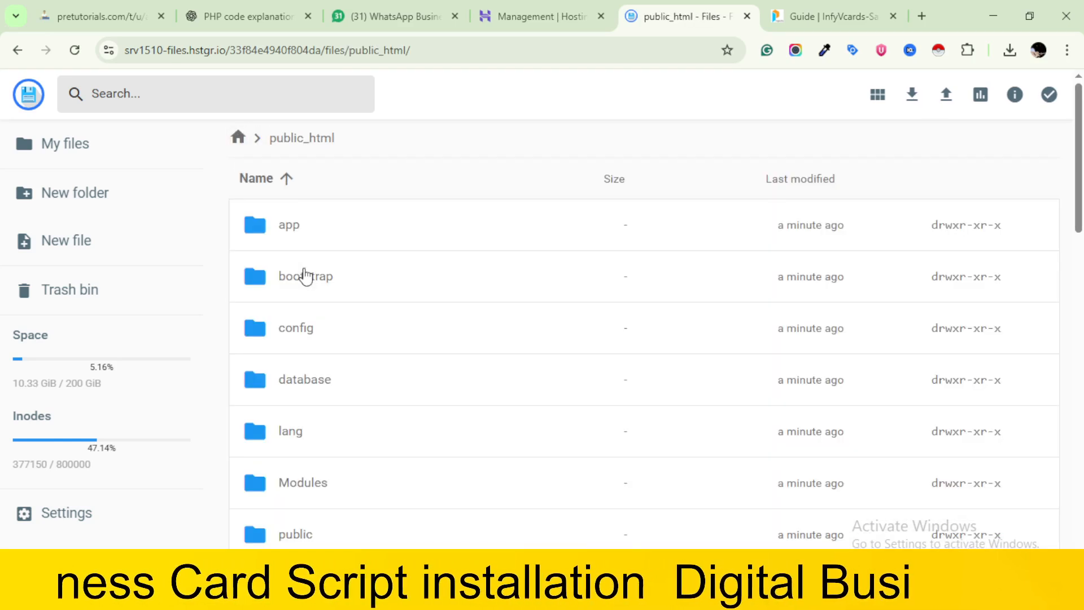
scroll(400, 368, "down", 8)
scroll(400, 370, "up", 8)
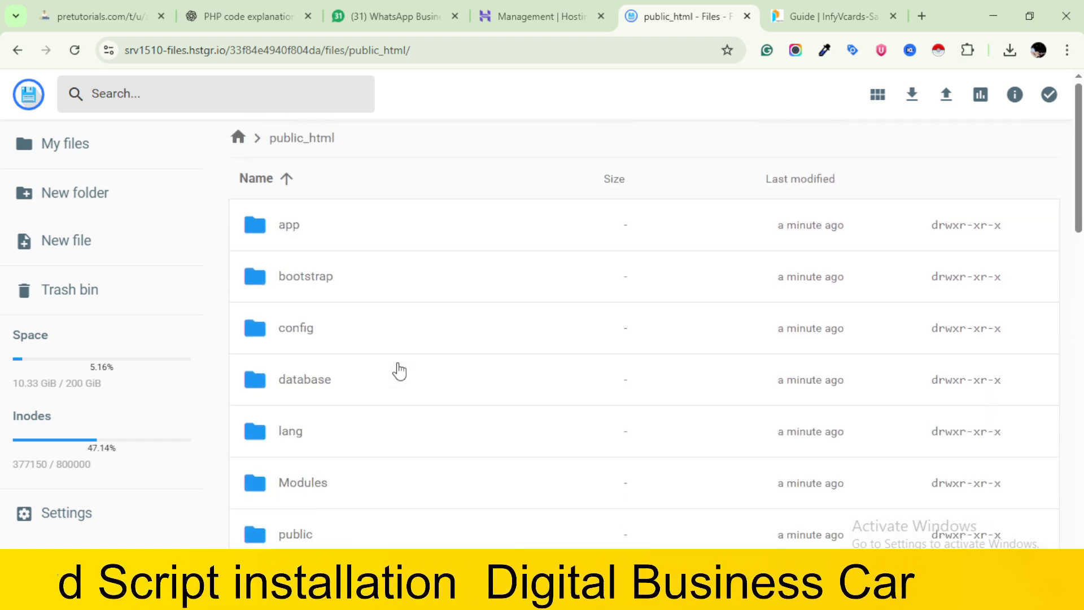
Download infy-vcards.sql from the database folder to the Desktop as infy-vcardss, and return to public_html
double_click(341, 384)
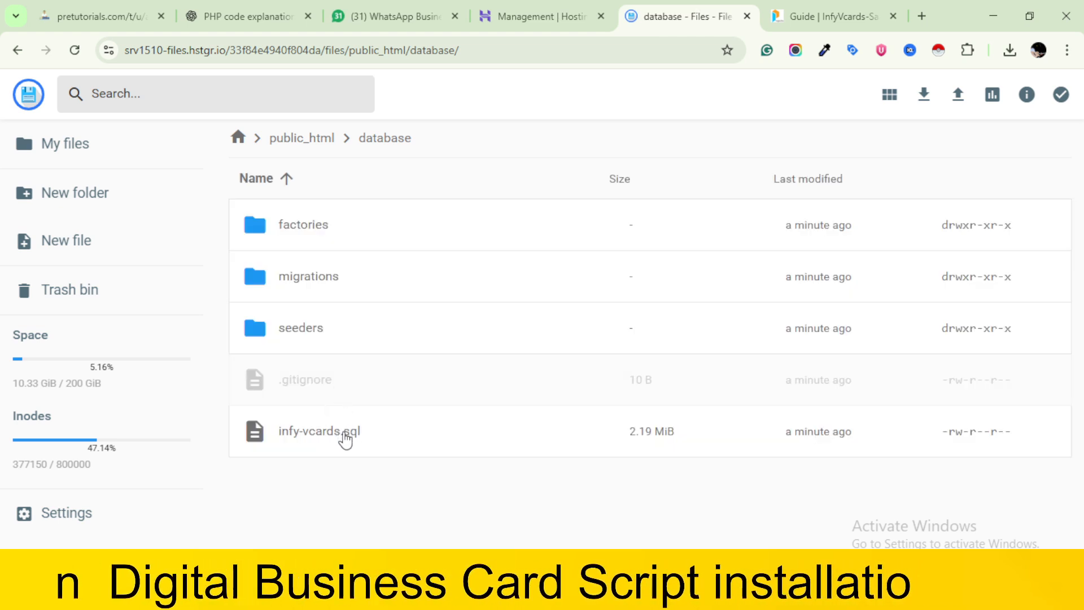
left_click(345, 439)
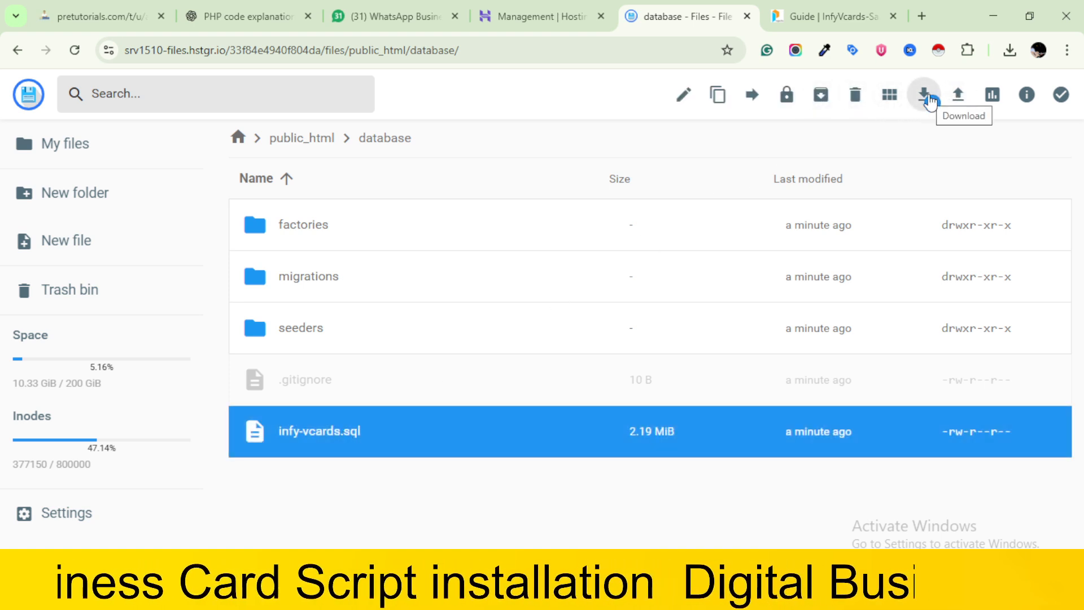
left_click(931, 100)
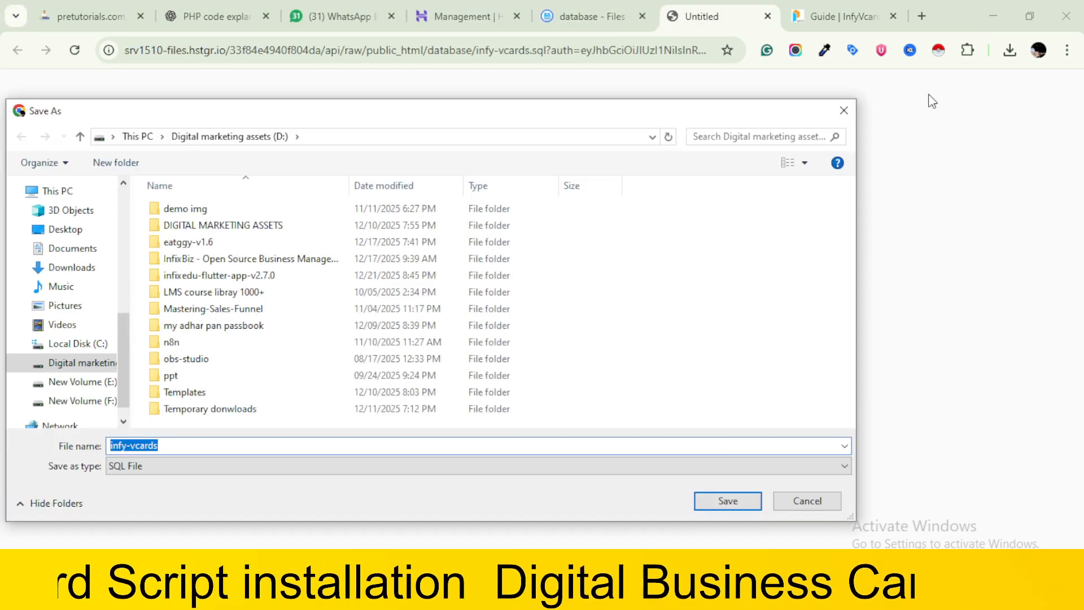
left_click(72, 231)
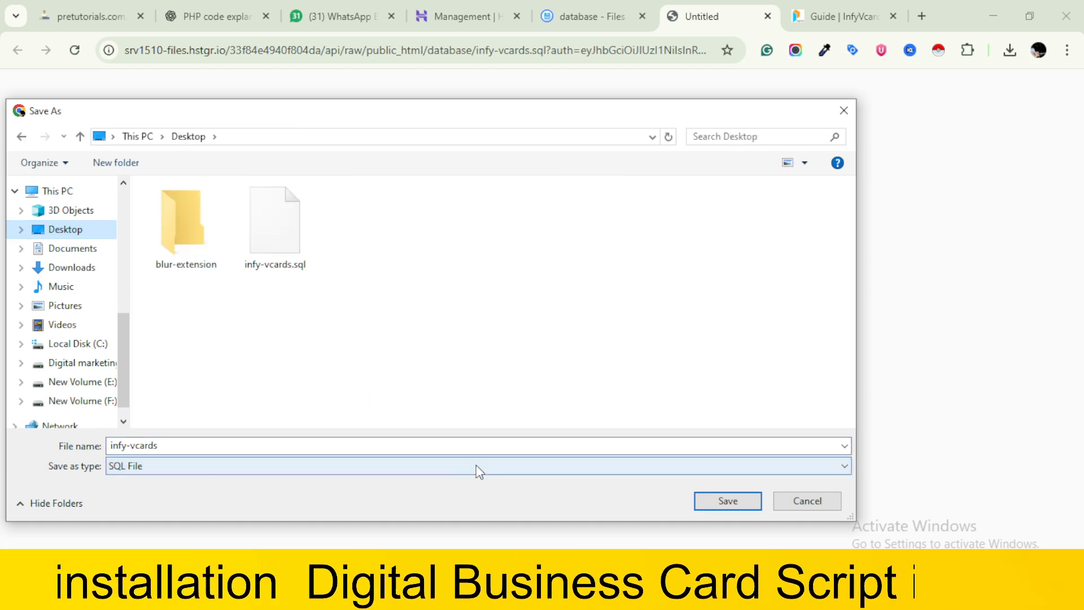
left_click(726, 500)
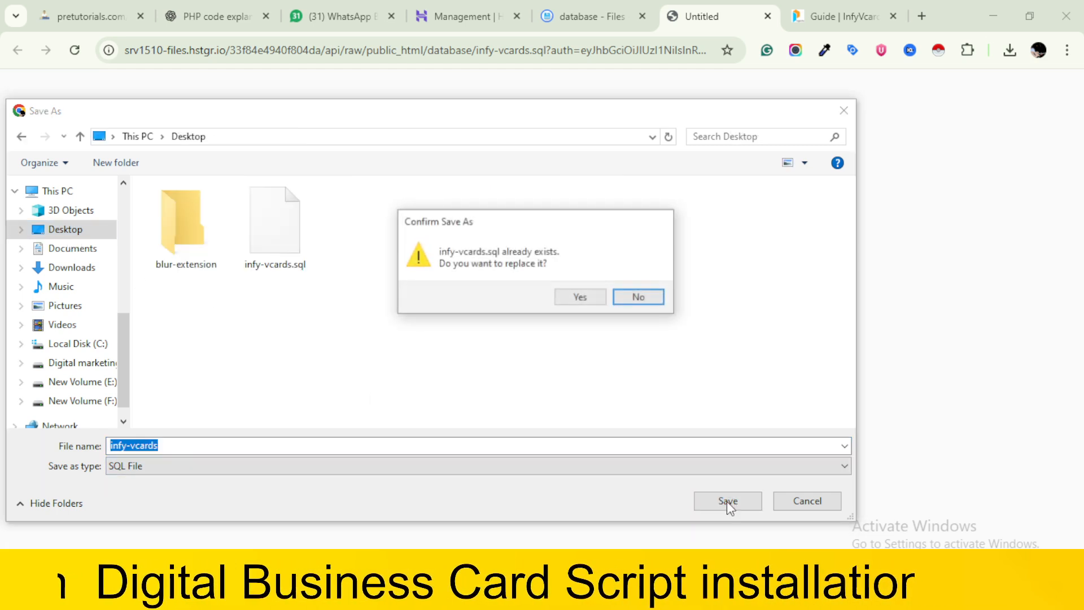
left_click(642, 299)
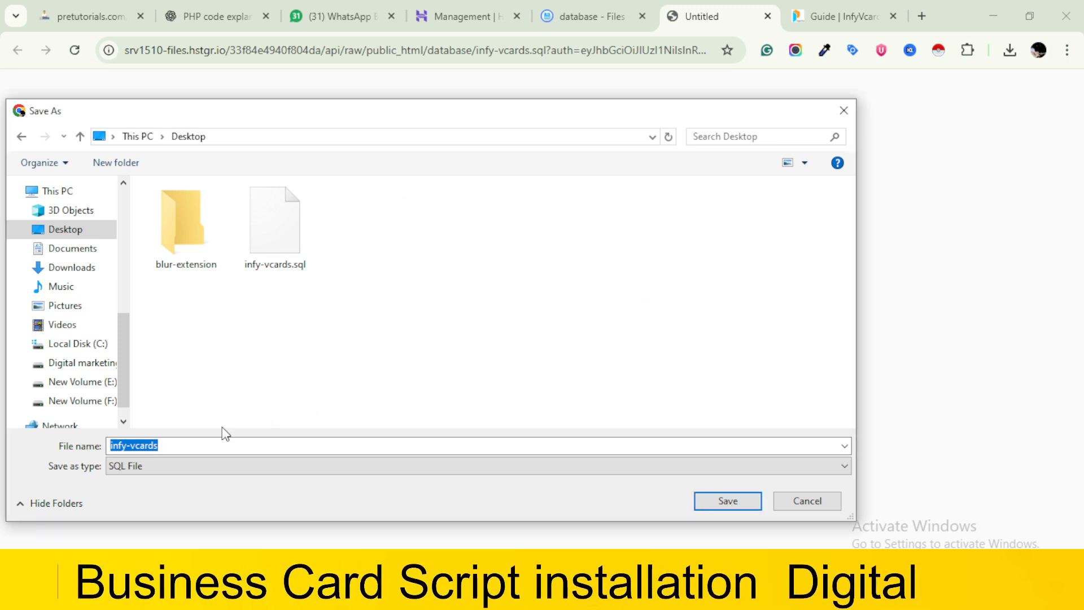
left_click(178, 449)
type("s")
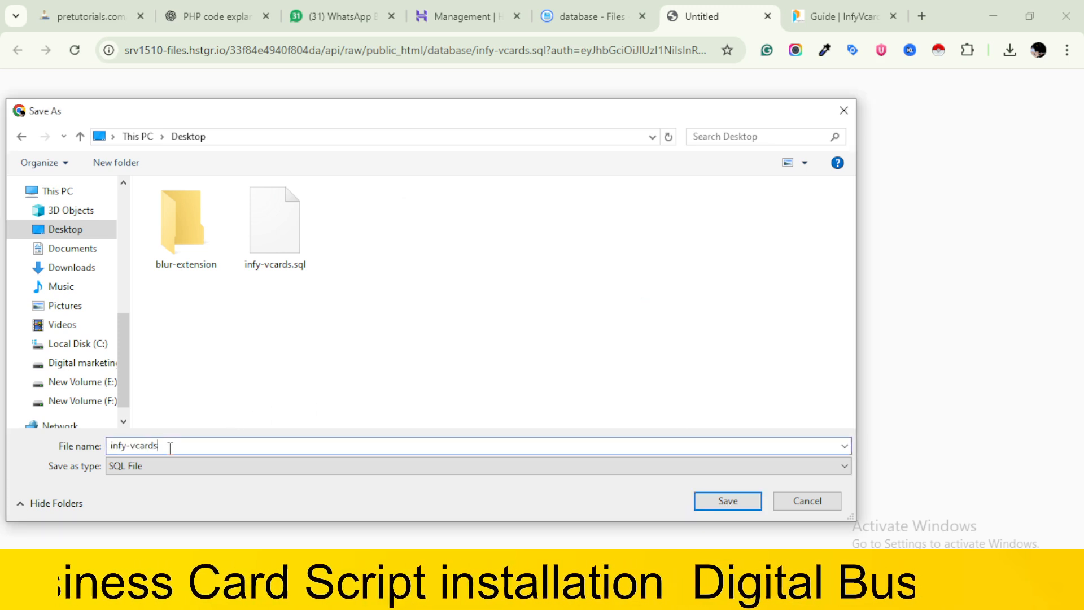
left_click(736, 505)
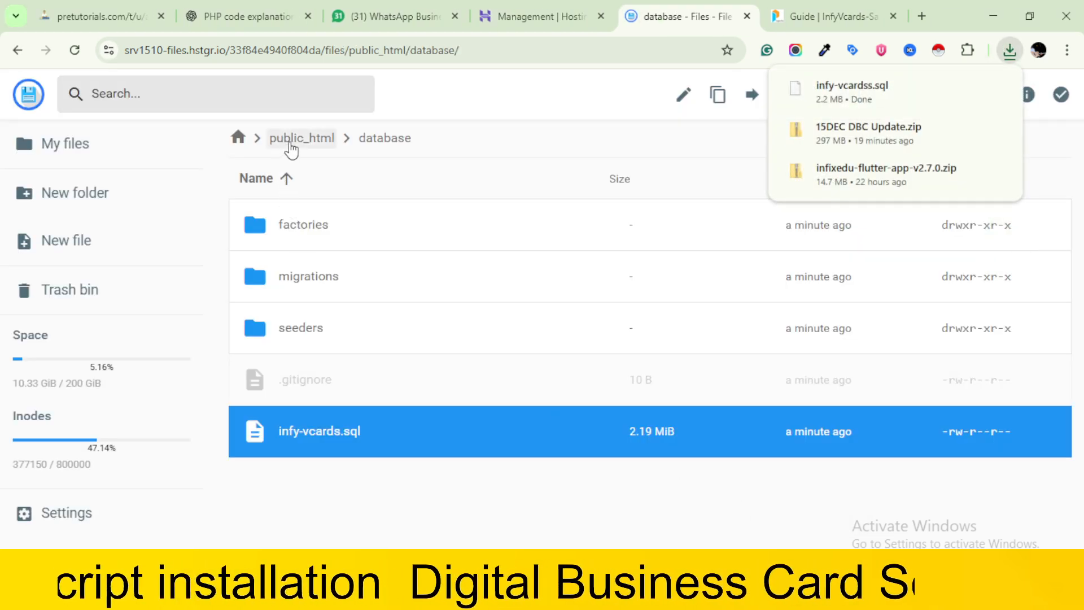
left_click(295, 139)
Open demo1.dbclinker.com from its Hostinger website dashboard and review the installer's PHP requirements and folder permissions
left_click(528, 6)
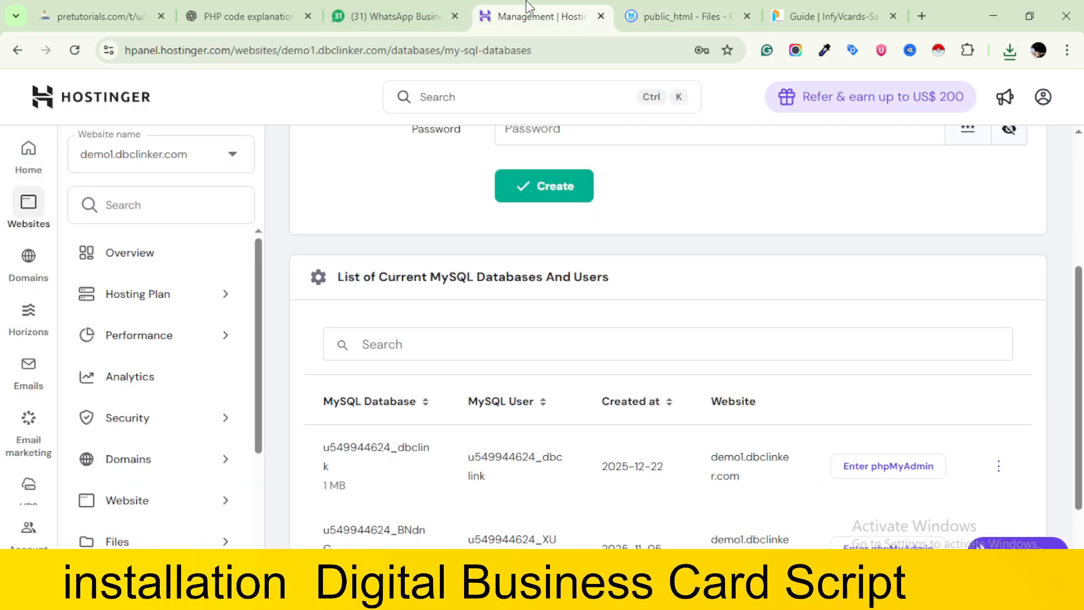
scroll(535, 286, "up", 4)
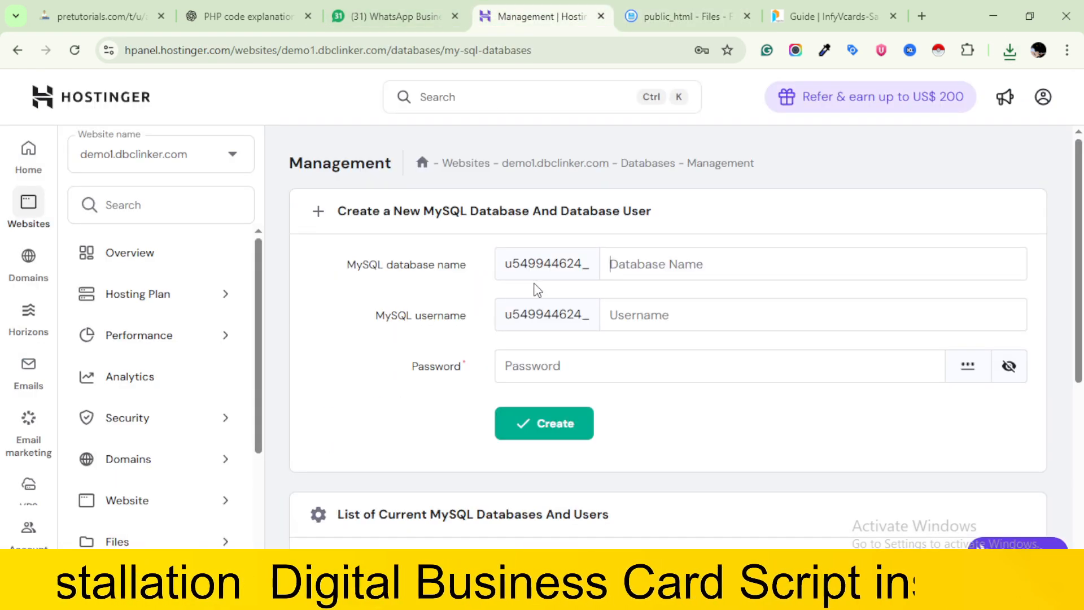
left_click(557, 164)
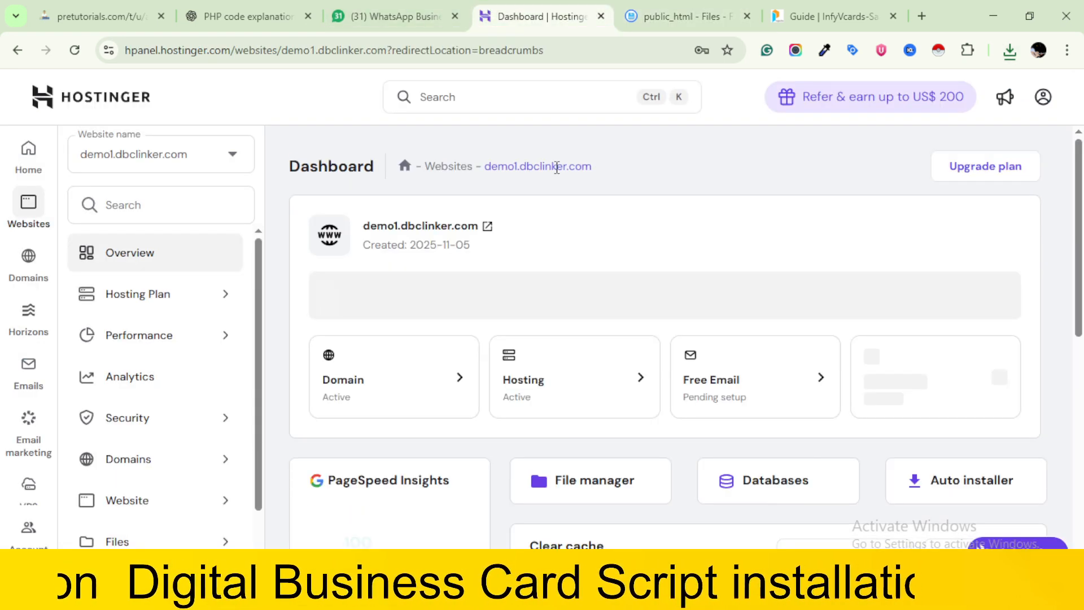
left_click(456, 225)
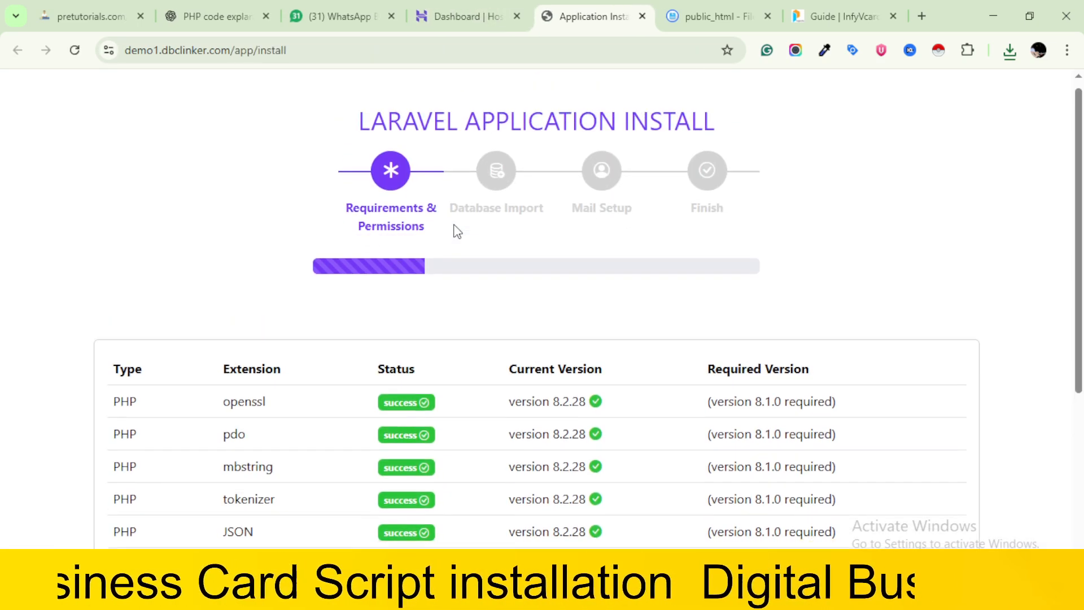
scroll(458, 231, "down", 5)
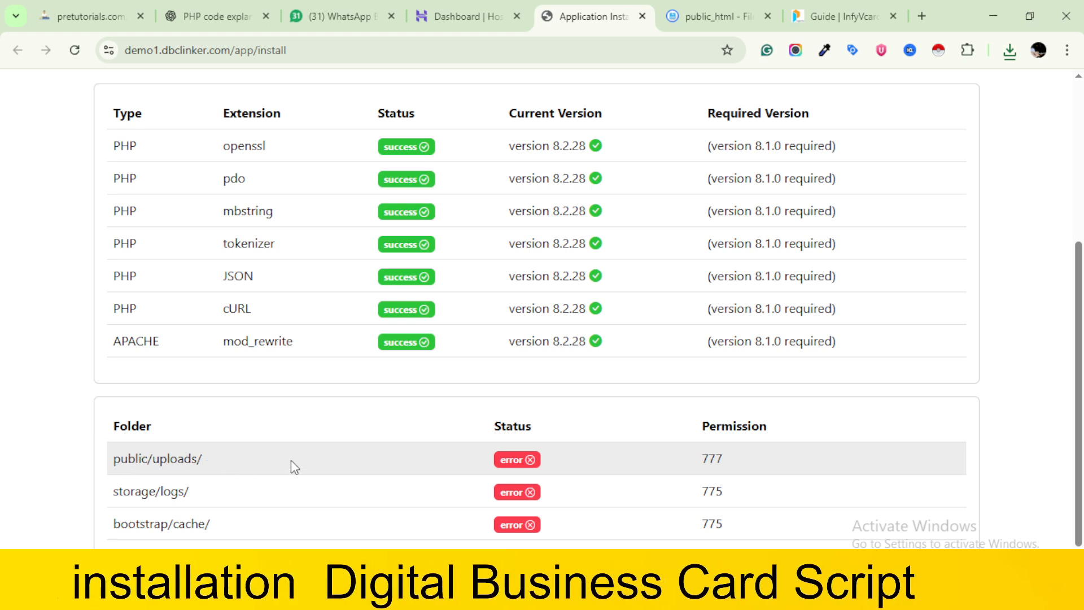
scroll(680, 461, "down", 1)
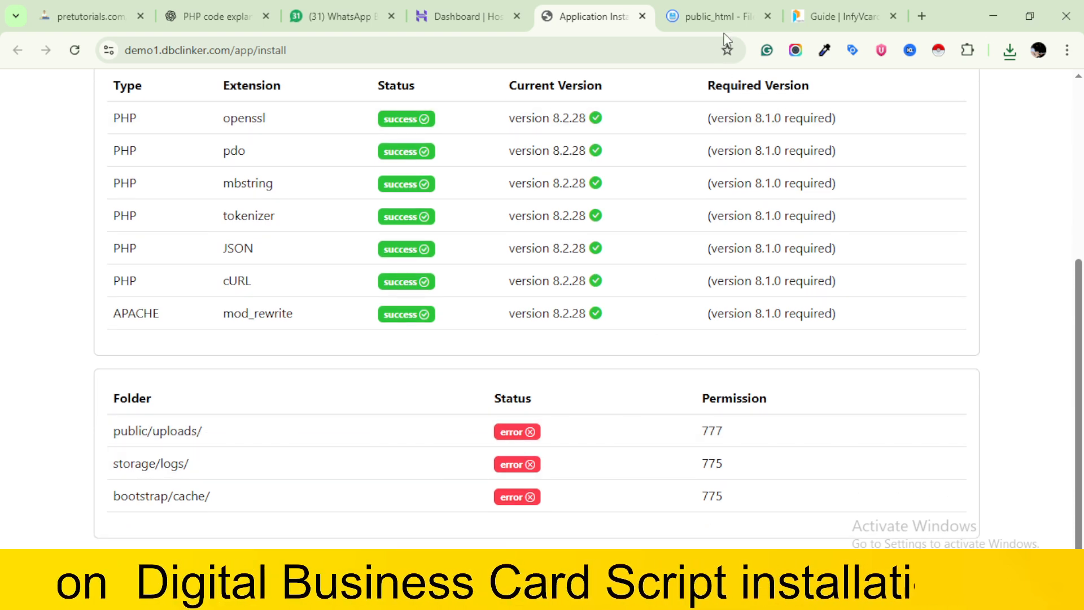
Look through public_html in the file manager for the public, storage and bootstrap folders named in the installer's permission list
left_click(718, 9)
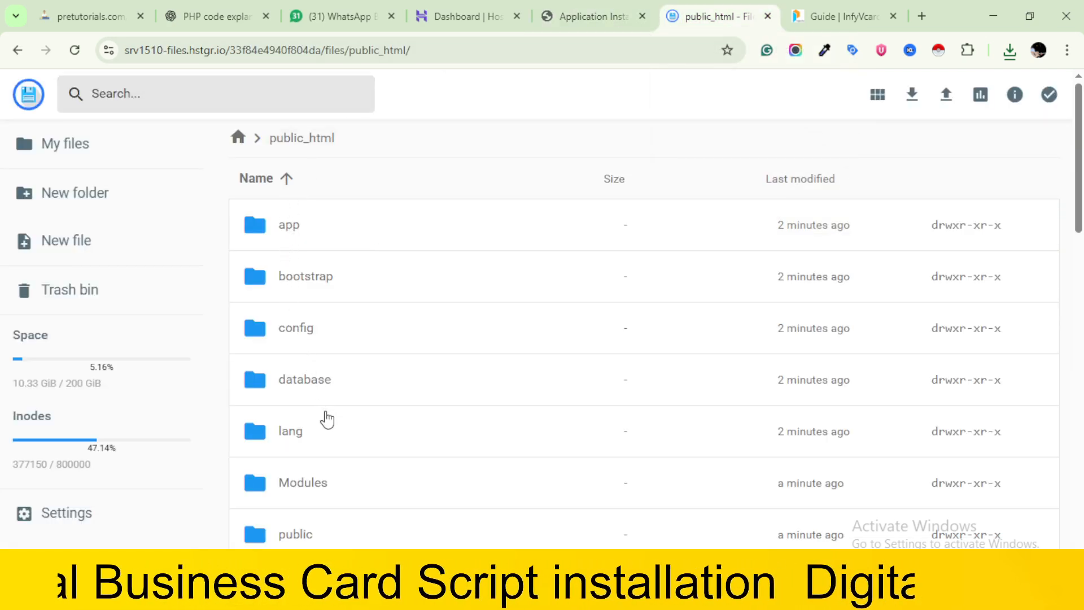
scroll(327, 418, "down", 4)
scroll(326, 418, "down", 2)
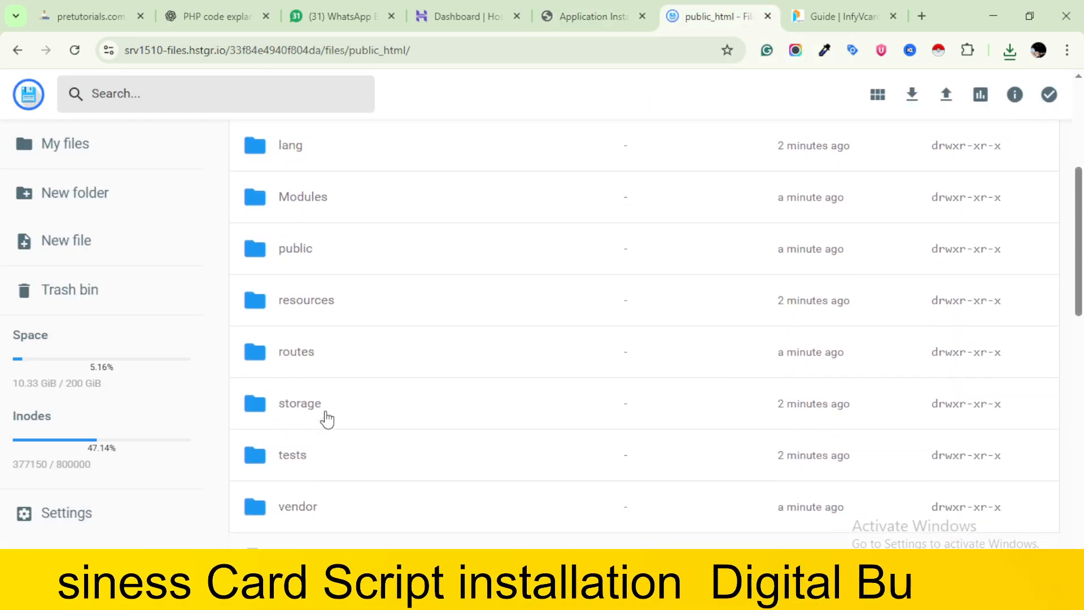
scroll(326, 417, "up", 3)
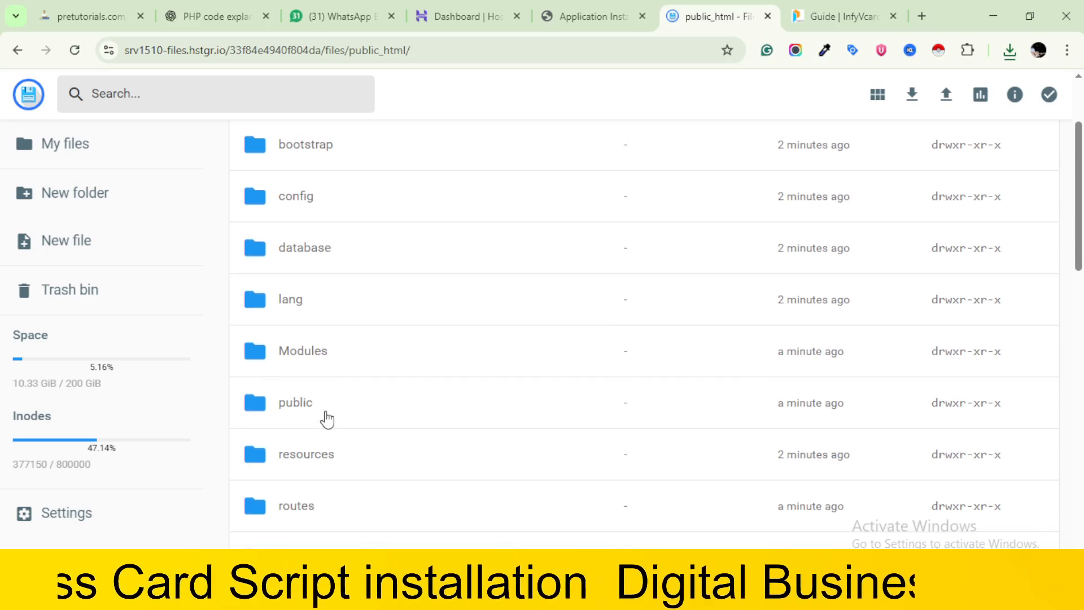
scroll(327, 417, "up", 2)
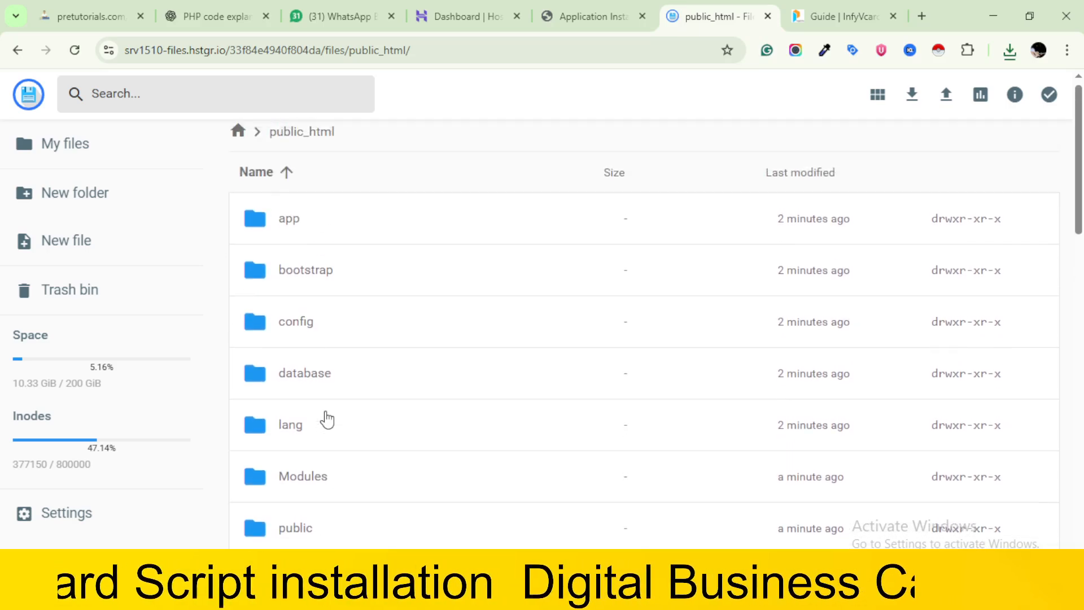
scroll(326, 419, "down", 7)
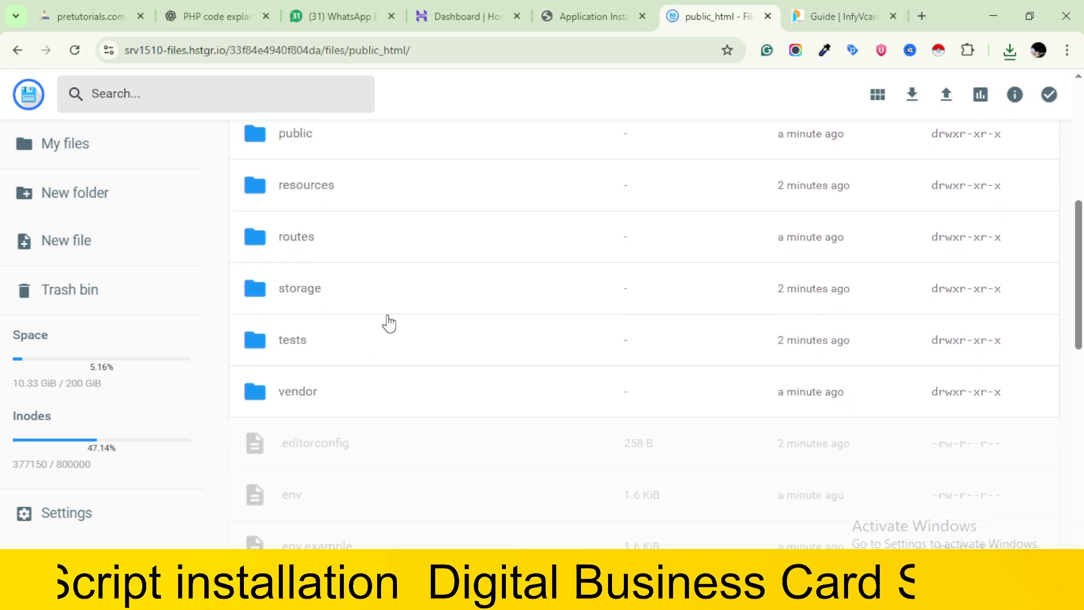
scroll(421, 300, "up", 3)
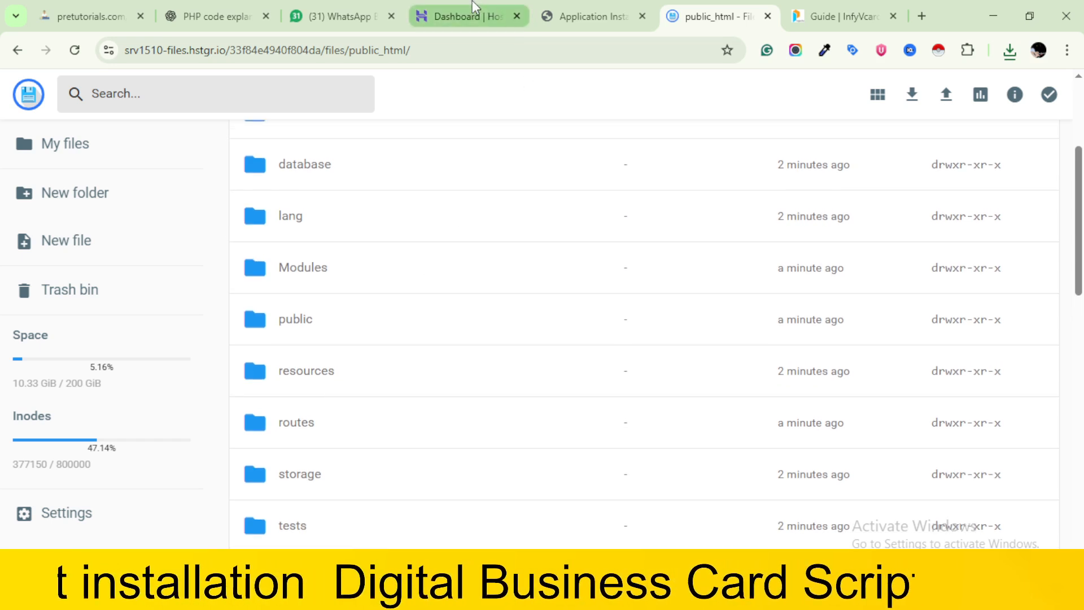
left_click(600, 8)
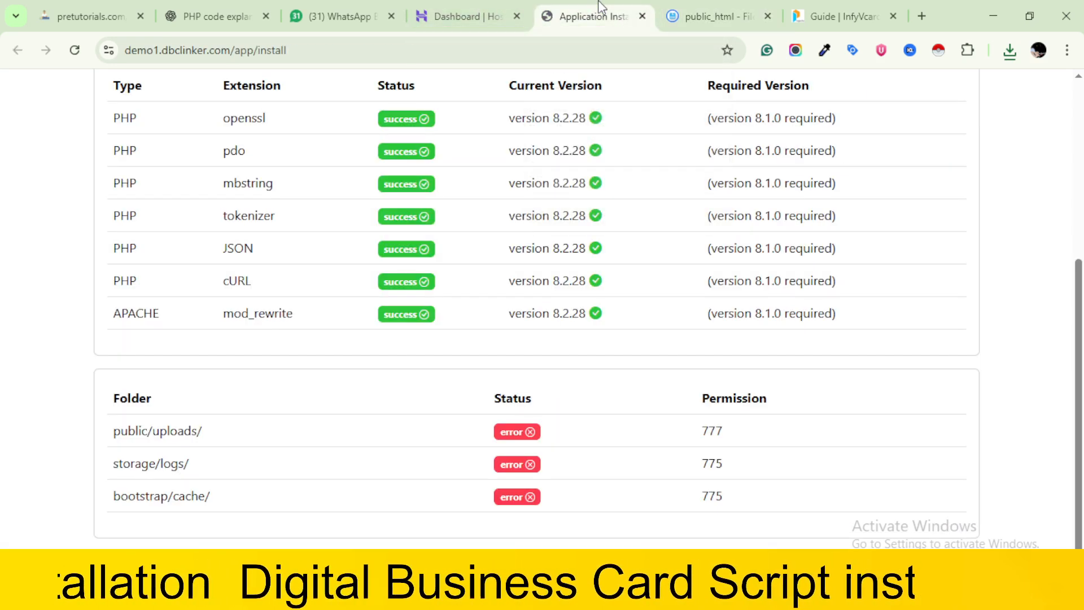
left_click(709, 6)
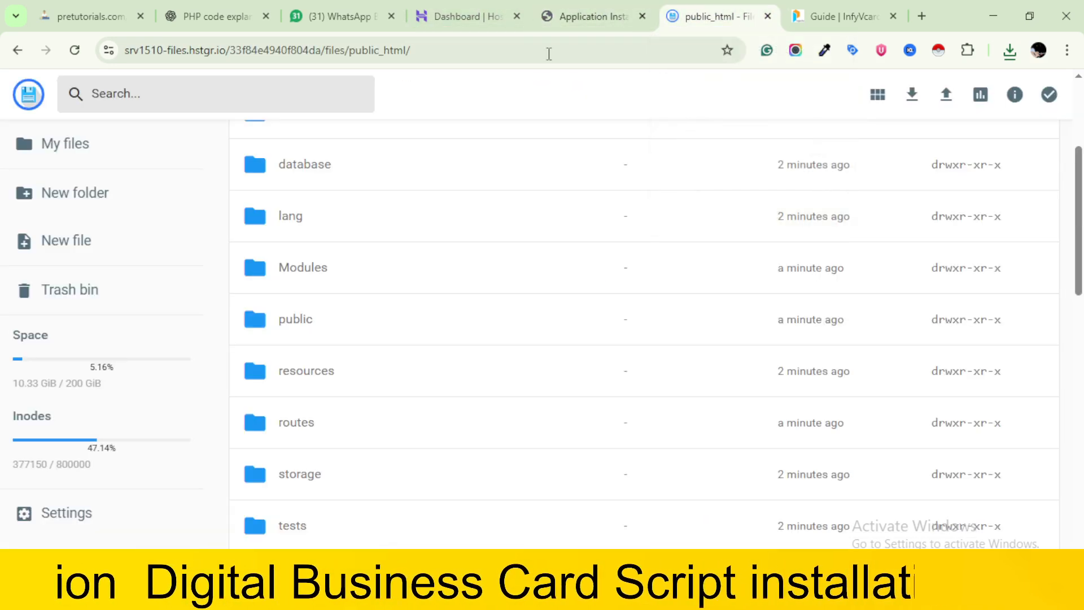
Set the permissions of the uploads folder inside public to 777, the value listed in the installer
double_click(299, 318)
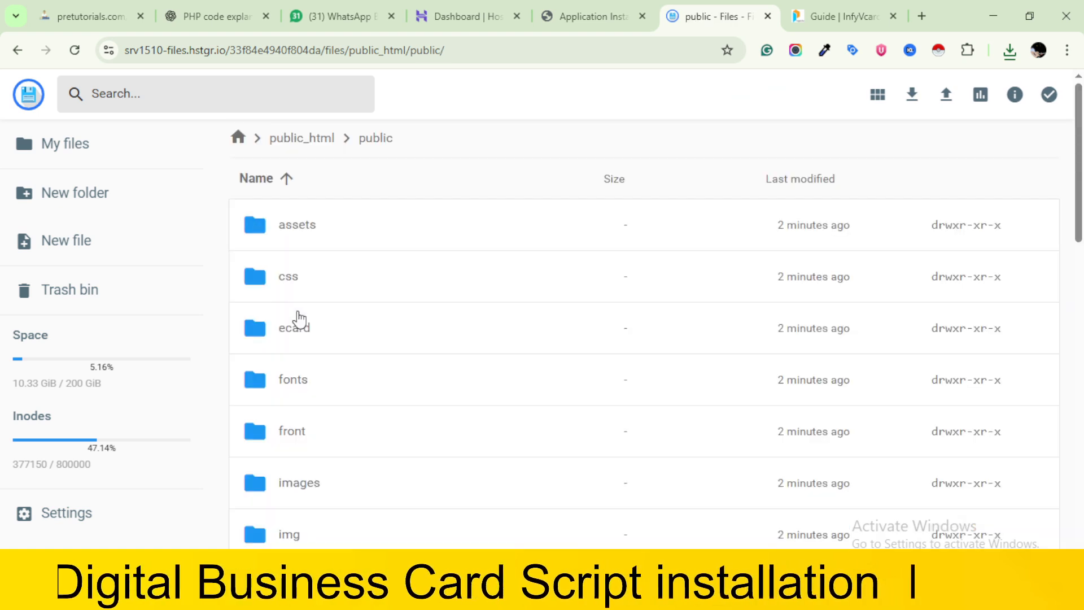
scroll(317, 436, "down", 3)
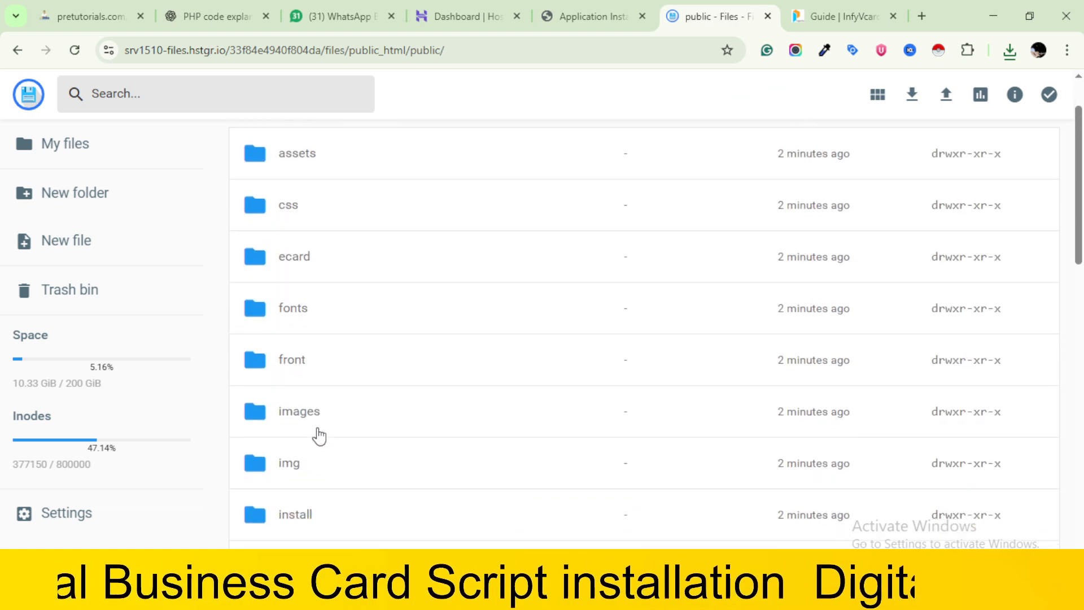
scroll(319, 436, "down", 3)
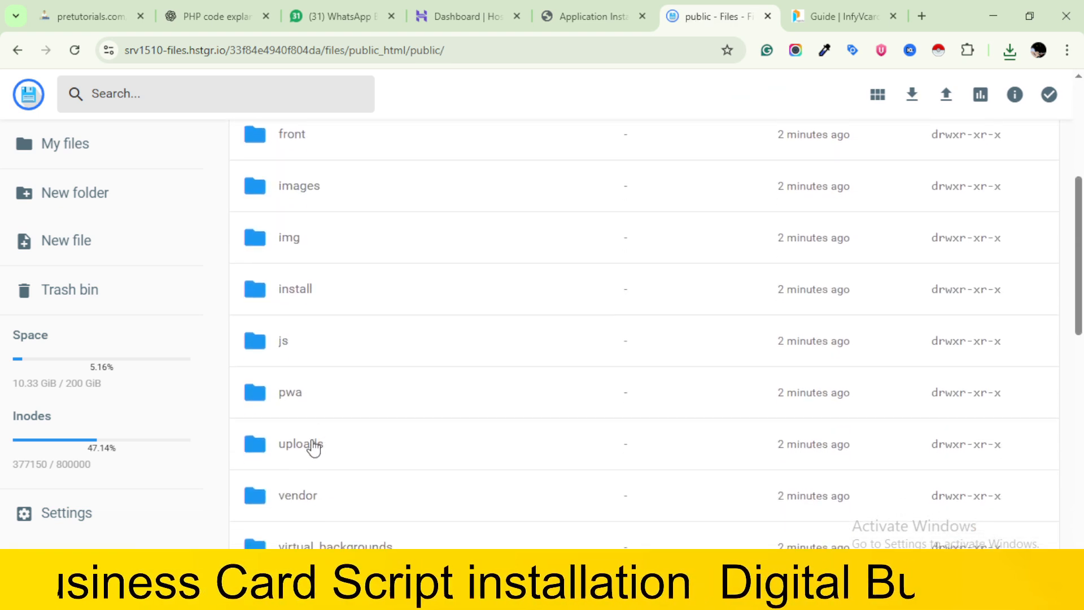
right_click(313, 447)
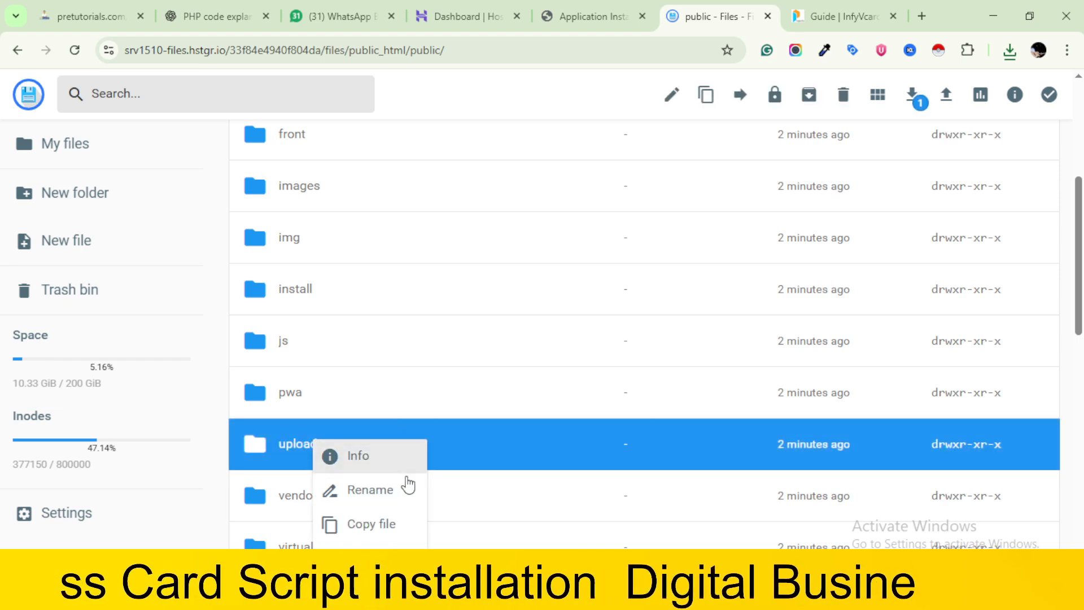
scroll(406, 481, "down", 3)
left_click(404, 421)
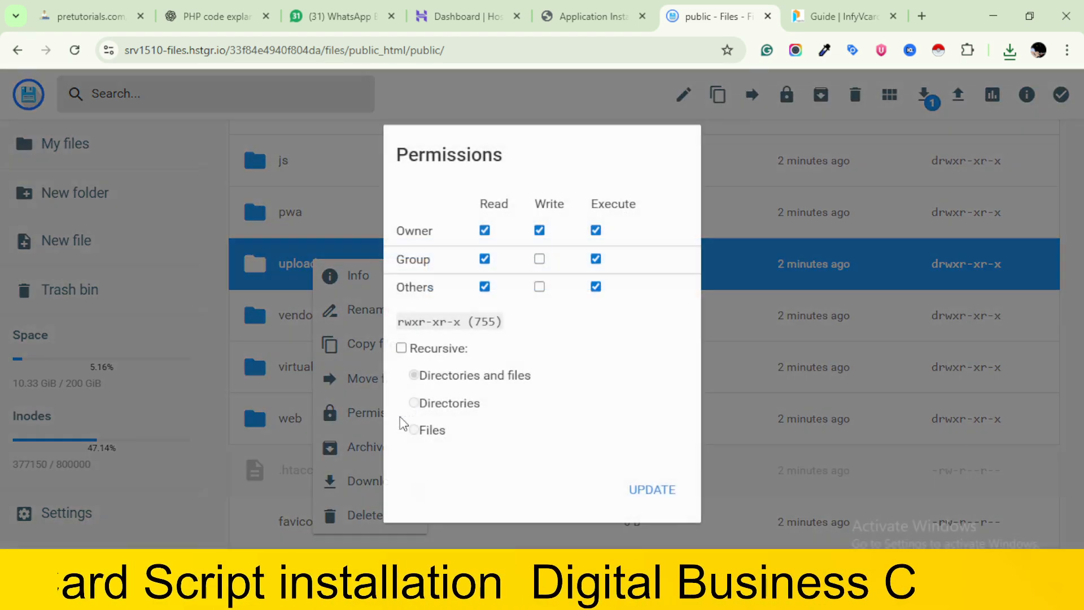
left_click(589, 16)
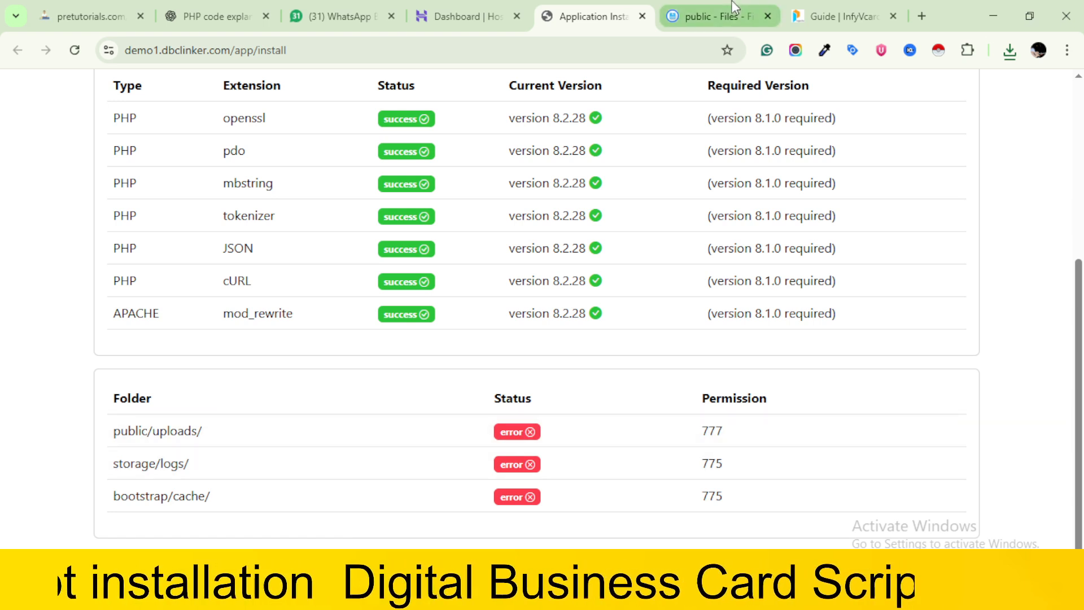
left_click(734, 8)
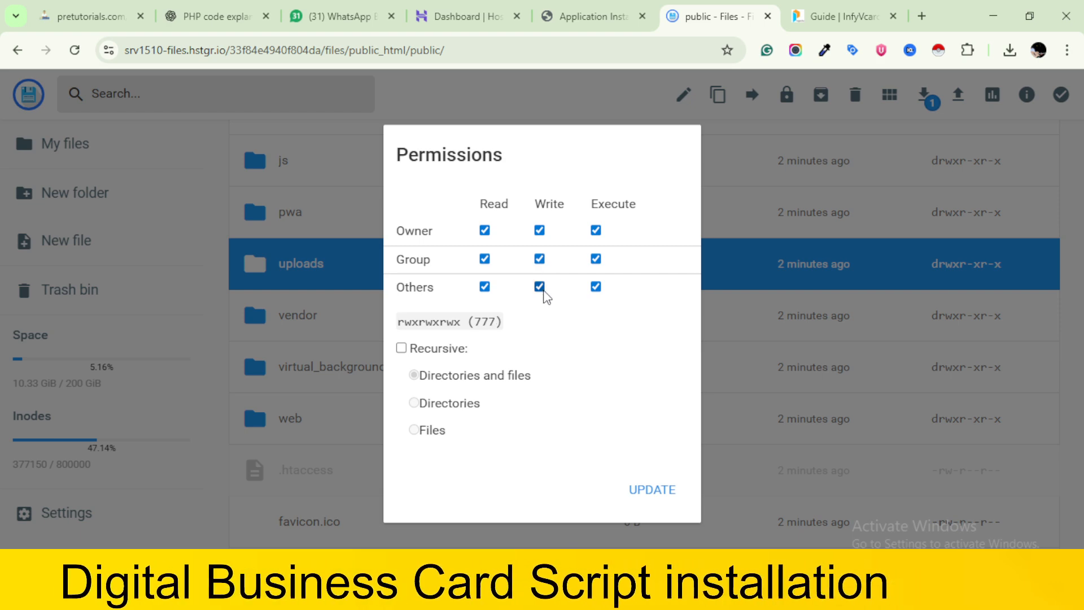
left_click(649, 491)
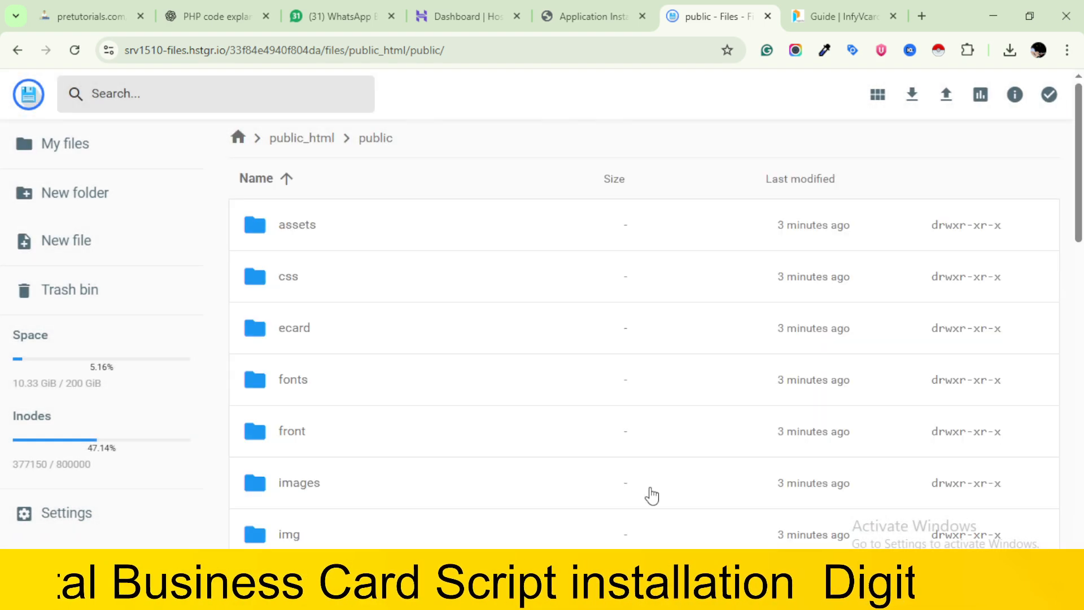
Reload the installer's requirements page and recheck the folder permission statuses
left_click(499, 8)
left_click(597, 8)
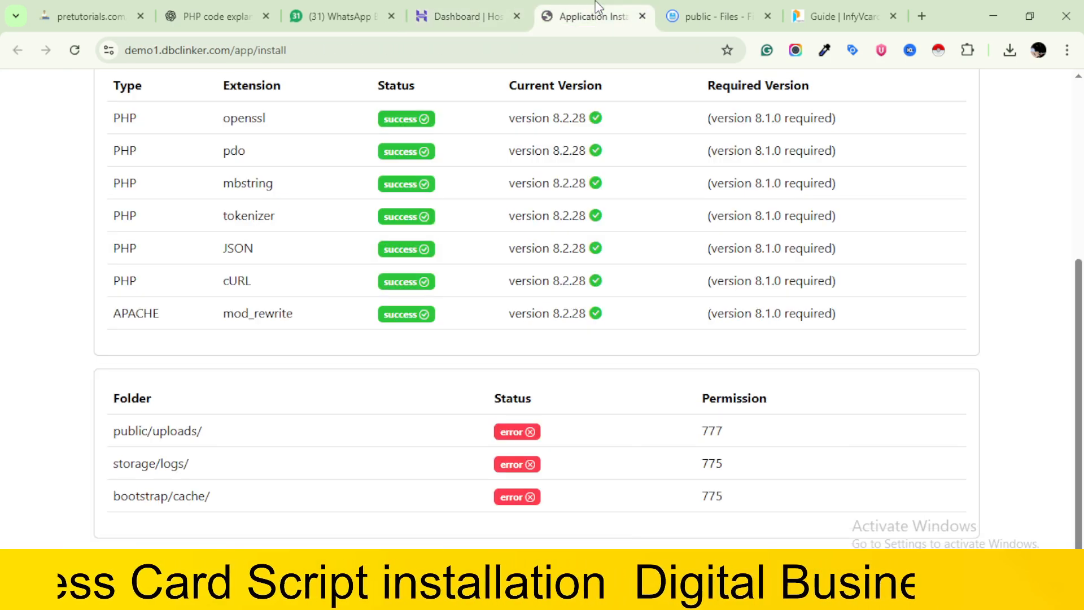
scroll(382, 372, "up", 3)
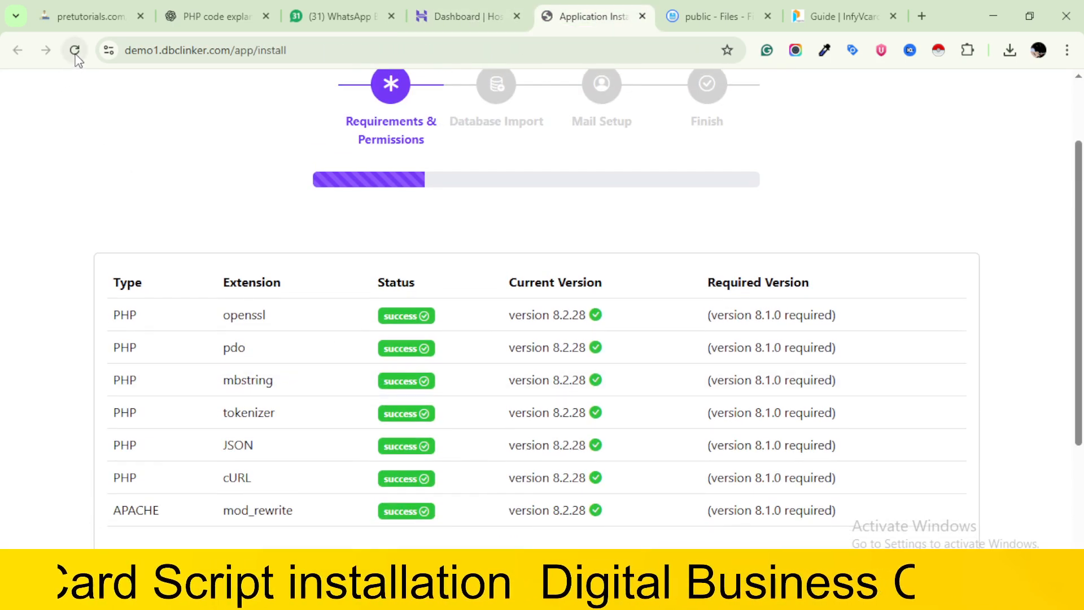
scroll(251, 274, "down", 4)
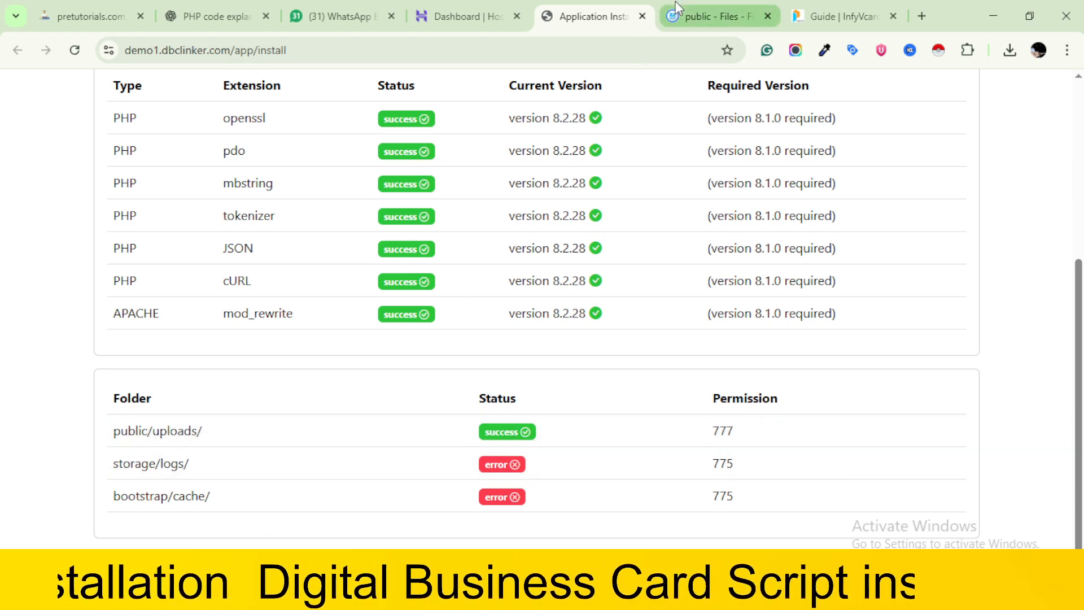
Set the permissions of the logs folder inside public_html/storage to 775 and reload the installer page to recheck its status
left_click(677, 8)
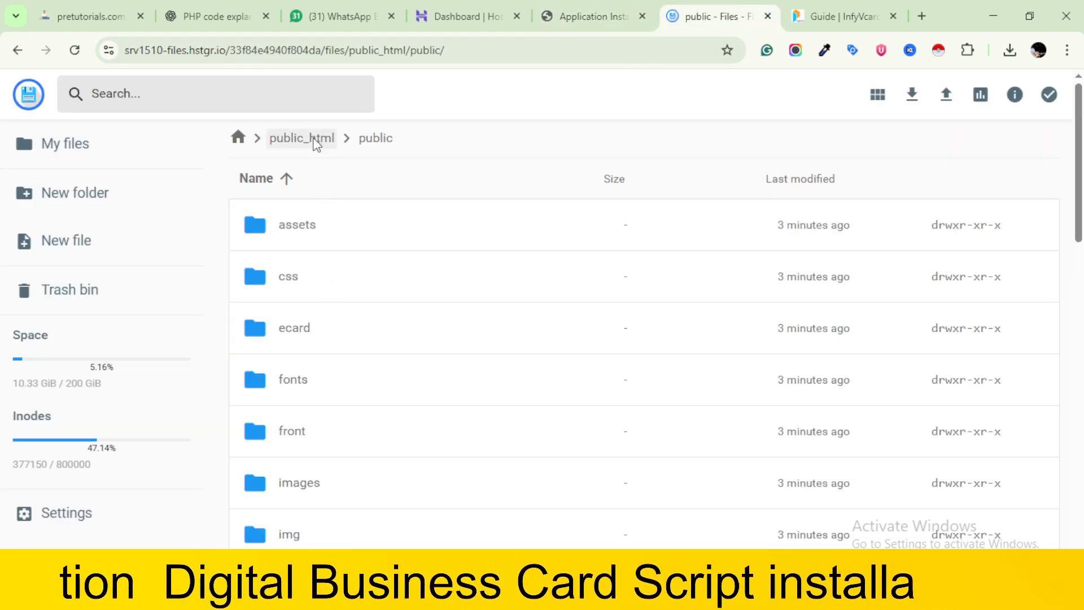
left_click(315, 141)
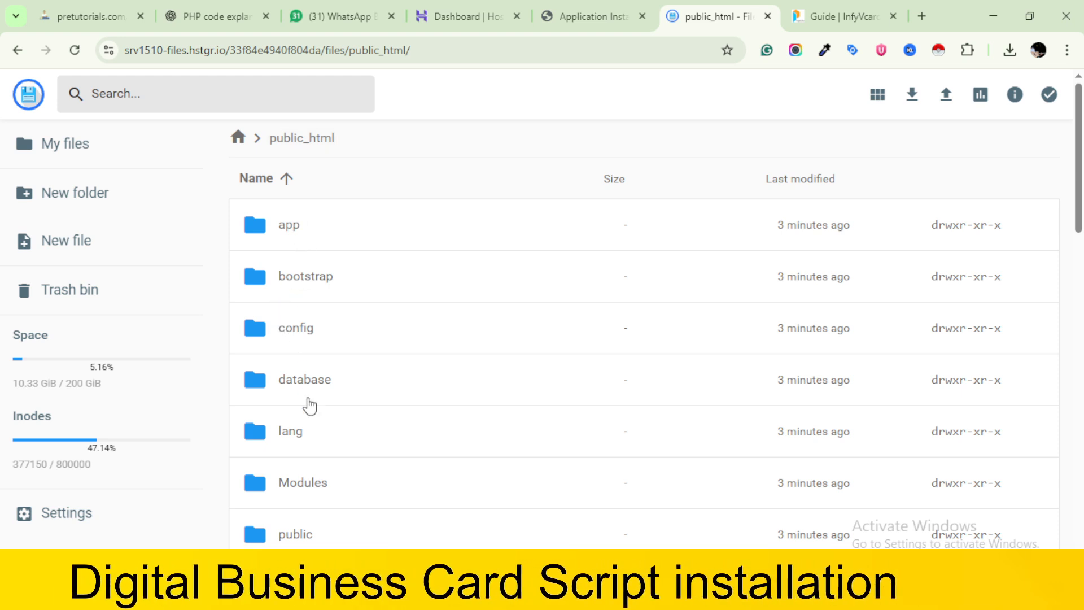
scroll(324, 457, "down", 4)
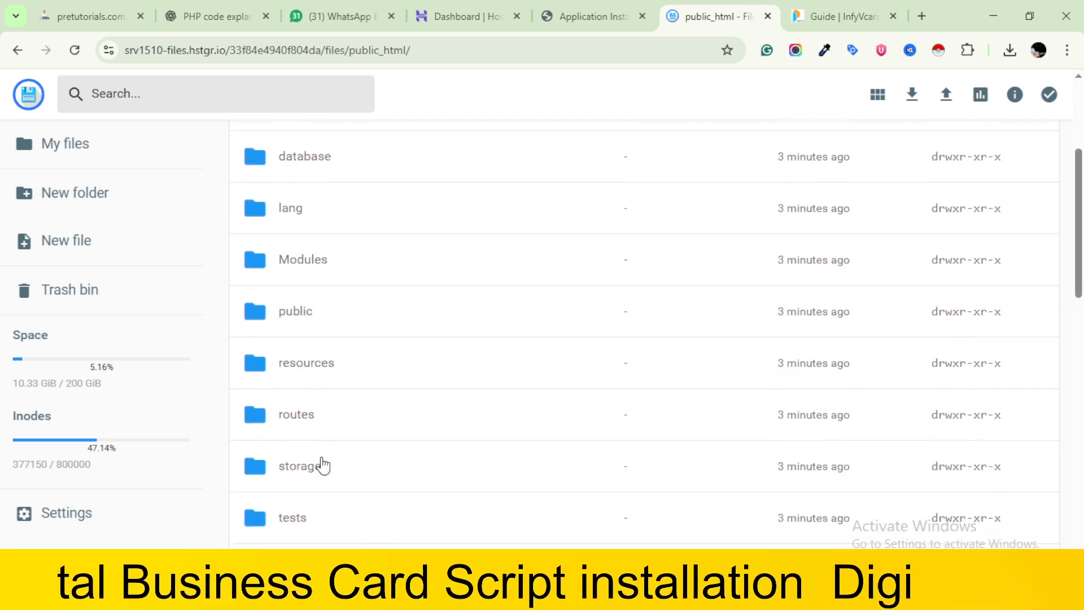
double_click(322, 472)
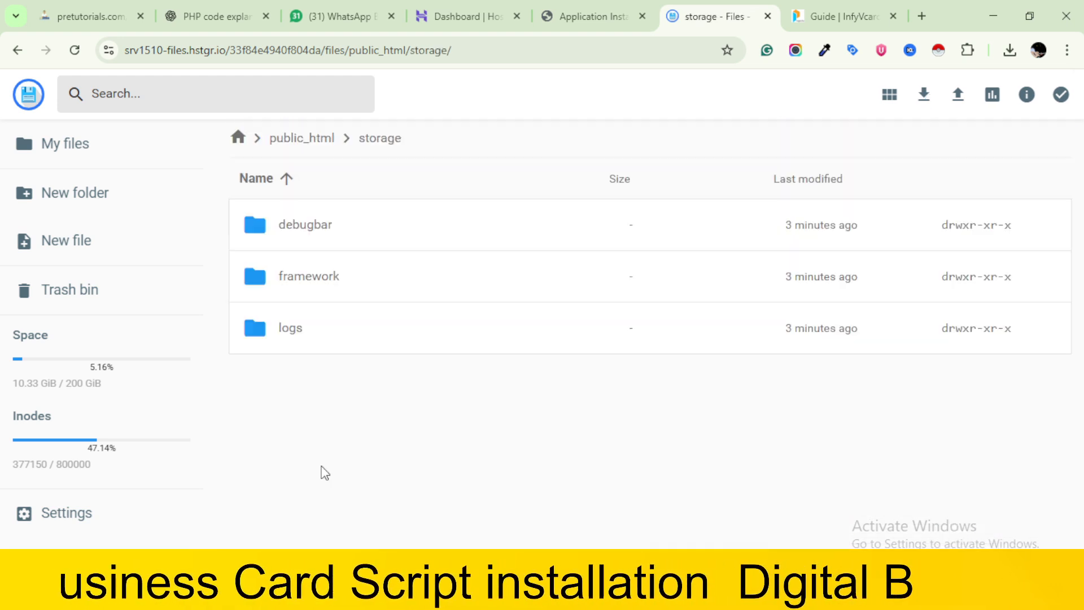
left_click(315, 328)
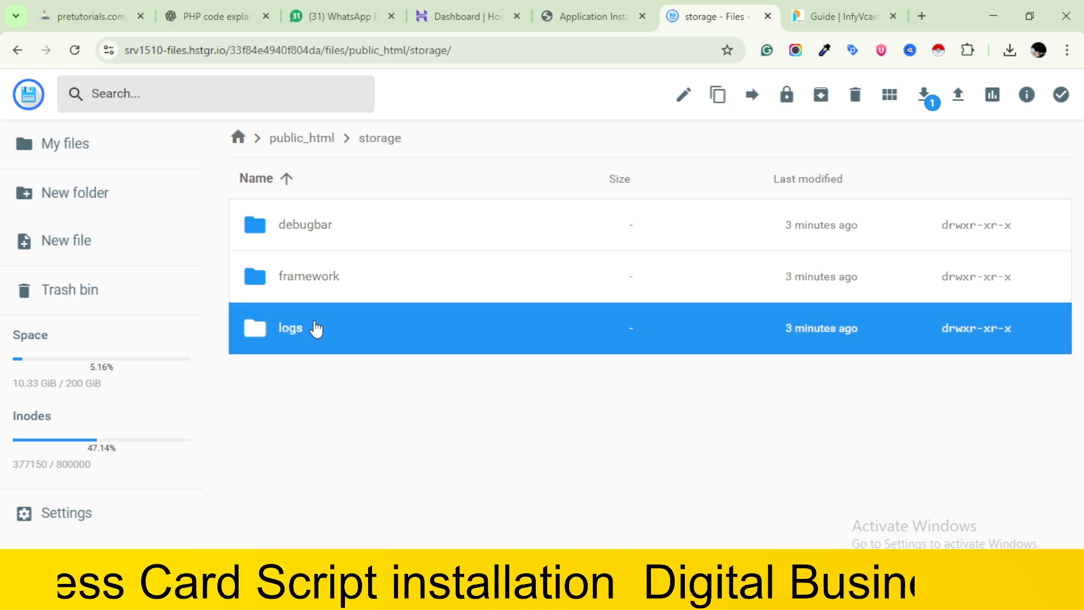
right_click(315, 327)
left_click(378, 475)
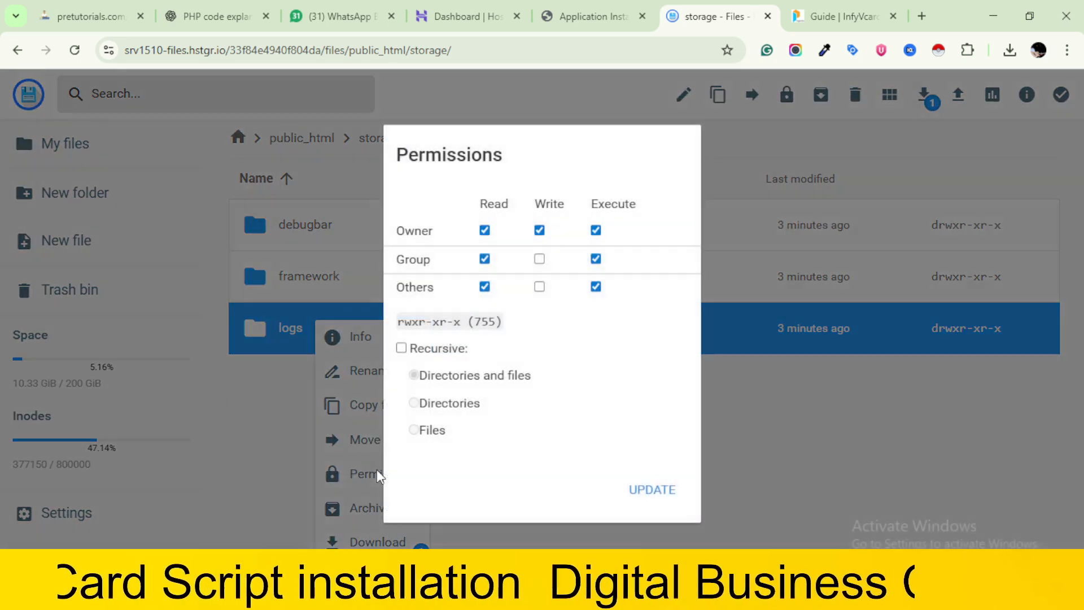
left_click(603, 10)
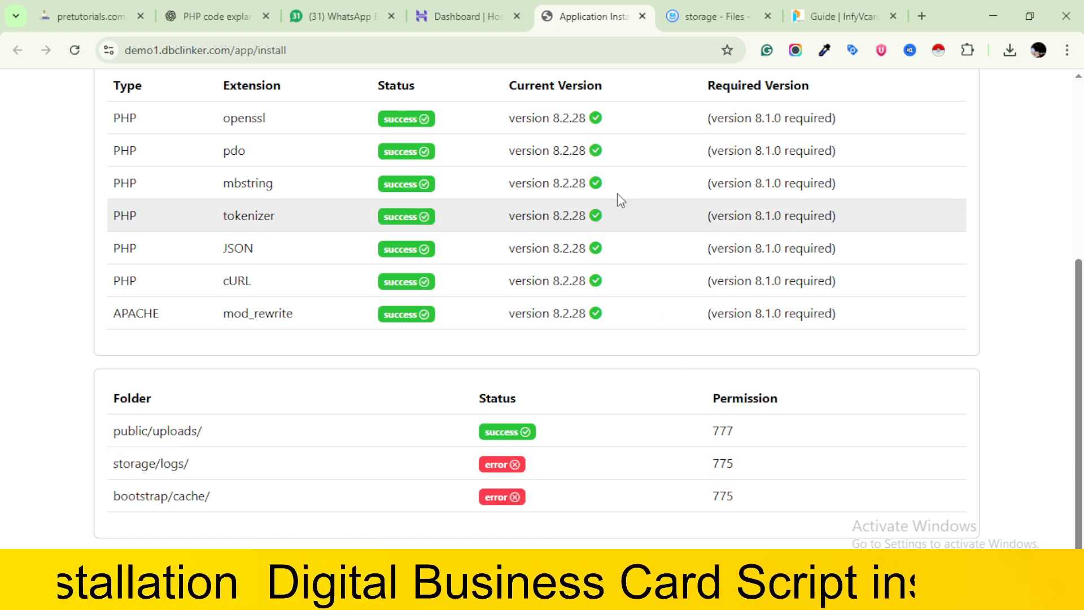
left_click(709, 6)
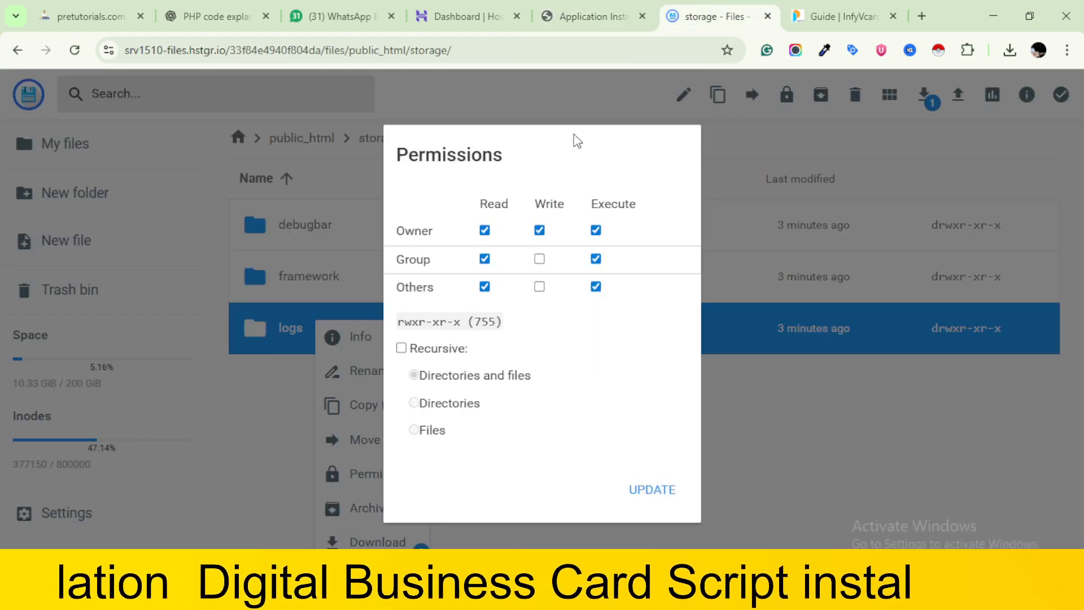
left_click(540, 259)
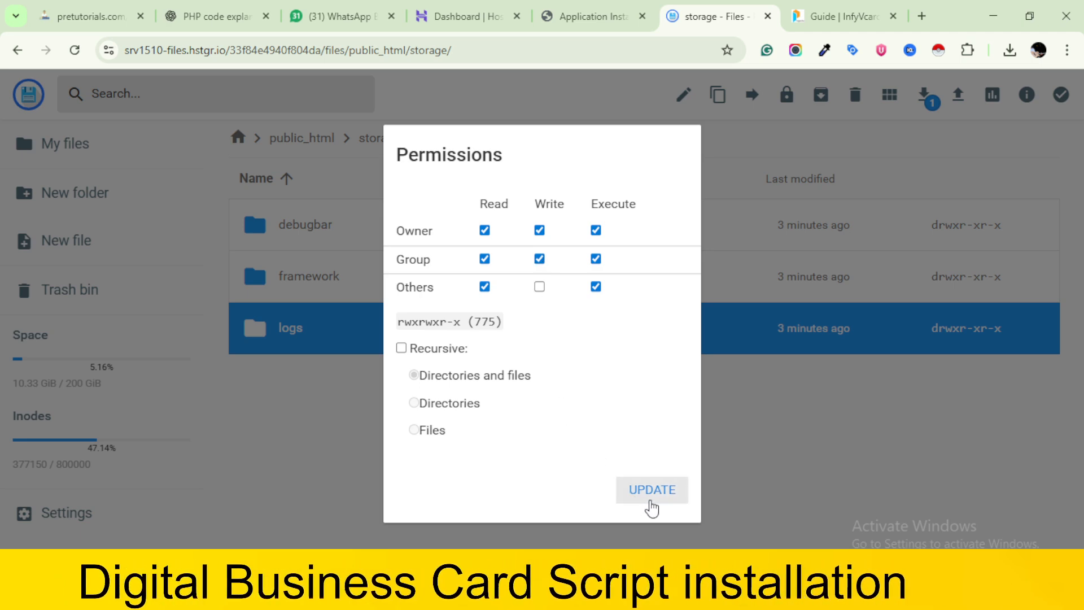
left_click(652, 490)
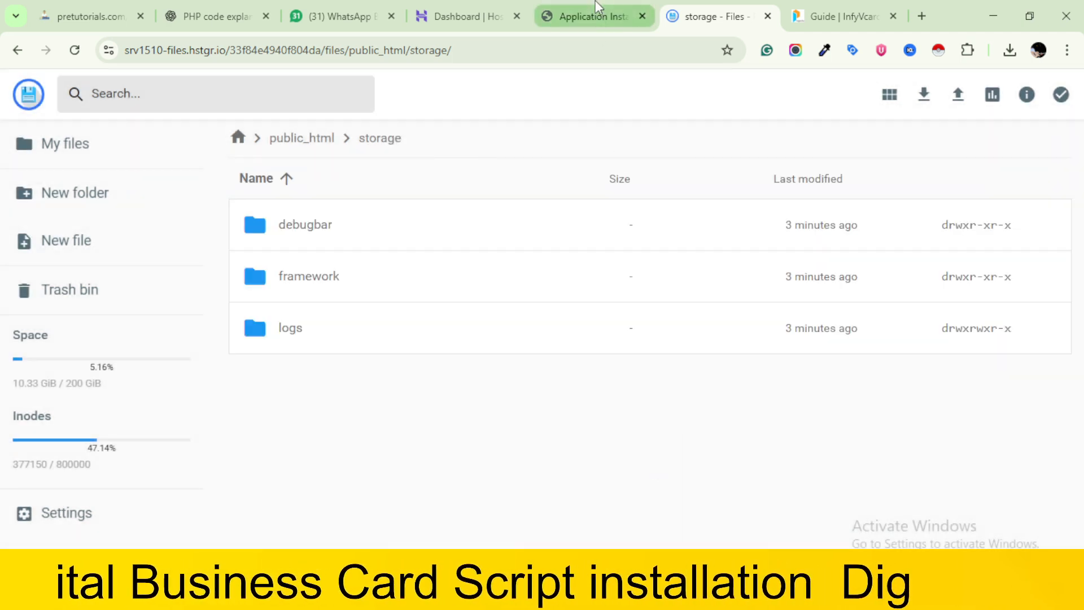
left_click(591, 17)
left_click(75, 52)
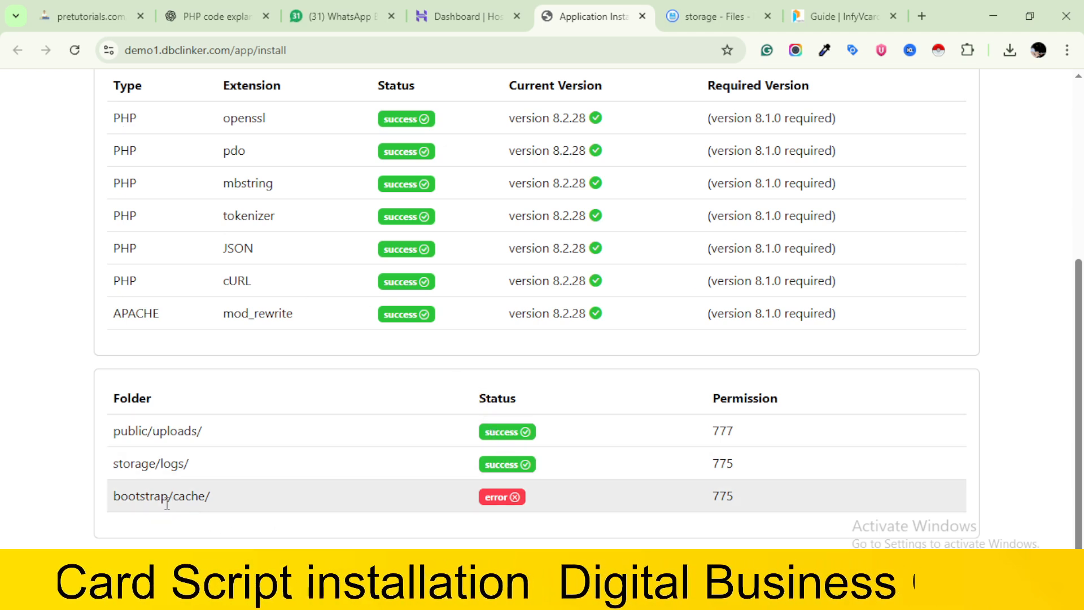
Set the permissions of the cache folder inside public_html/bootstrap to 775
left_click(701, 8)
left_click(310, 142)
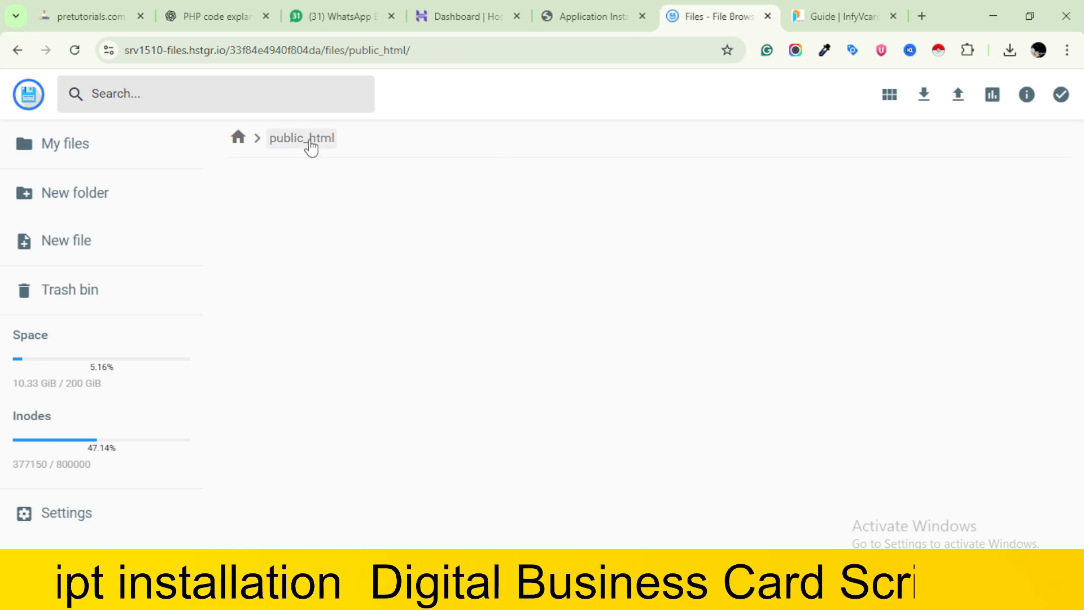
scroll(363, 333, "down", 4)
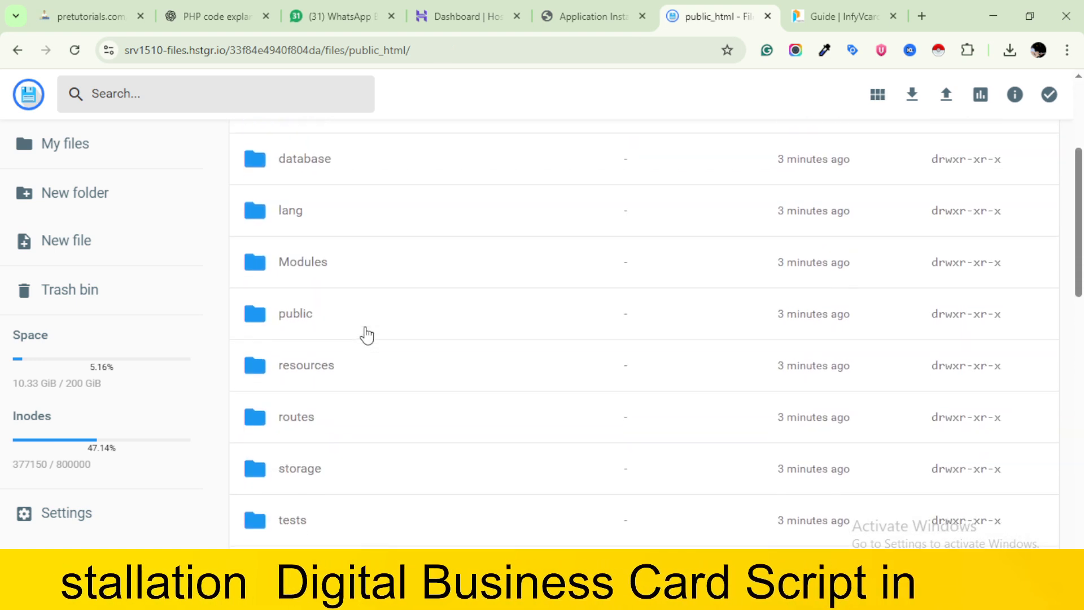
scroll(366, 334, "up", 4)
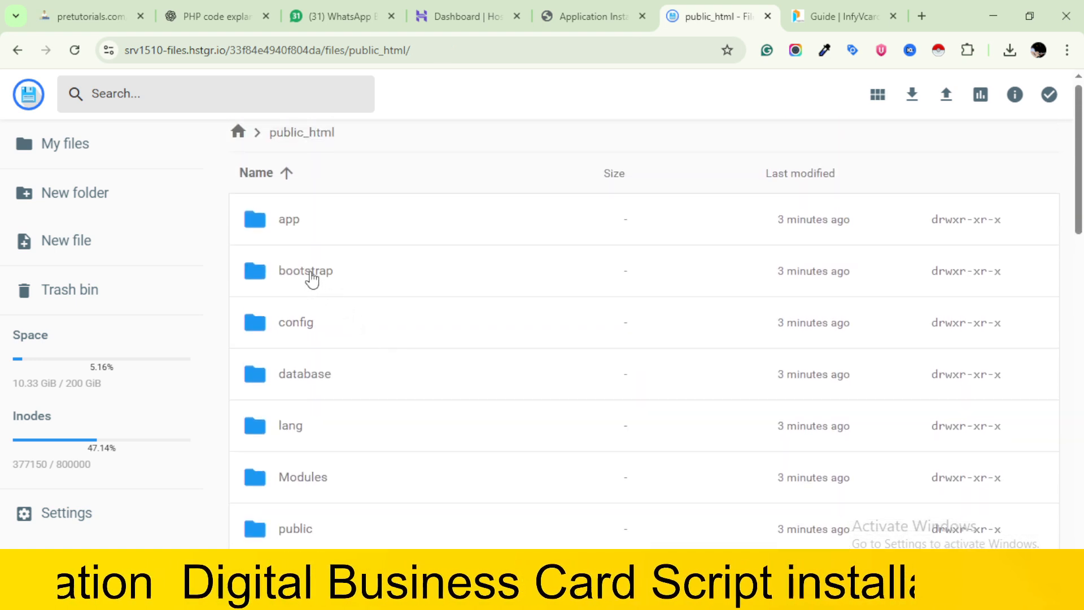
double_click(311, 273)
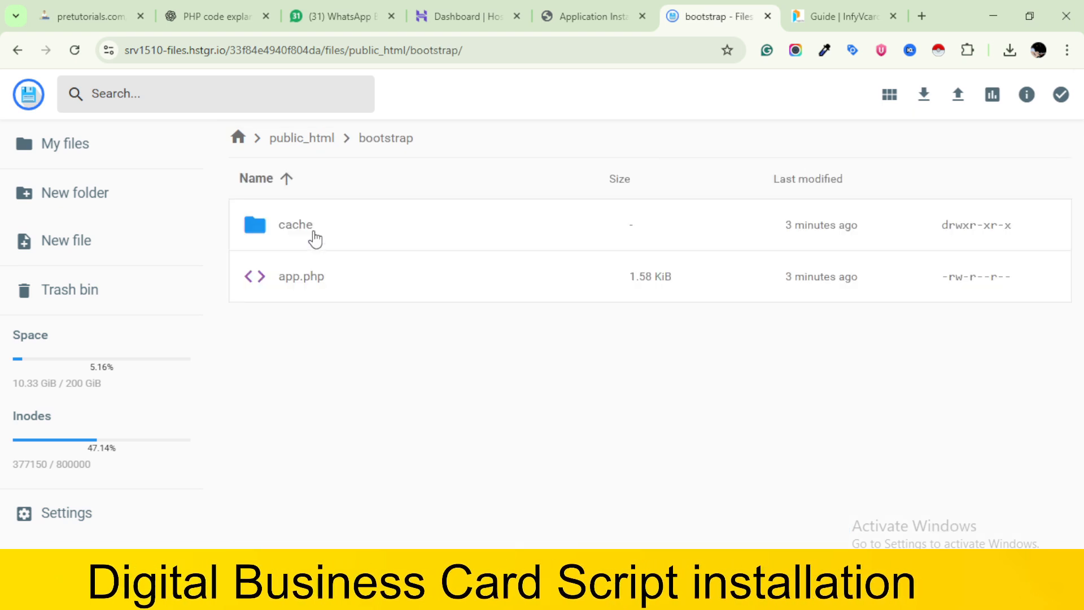
left_click(315, 223)
right_click(312, 221)
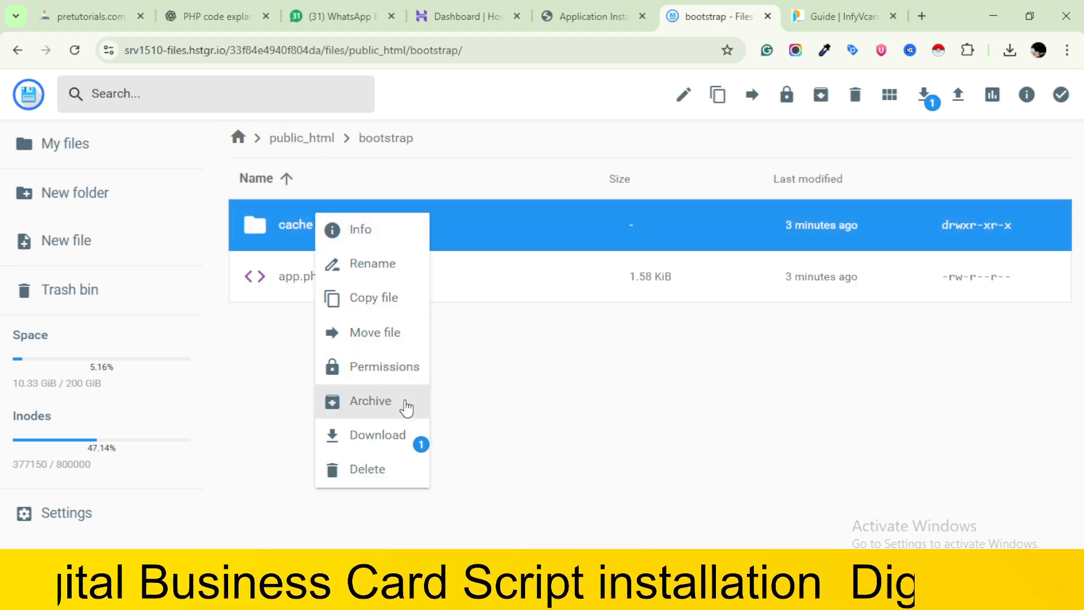
right_click(410, 369)
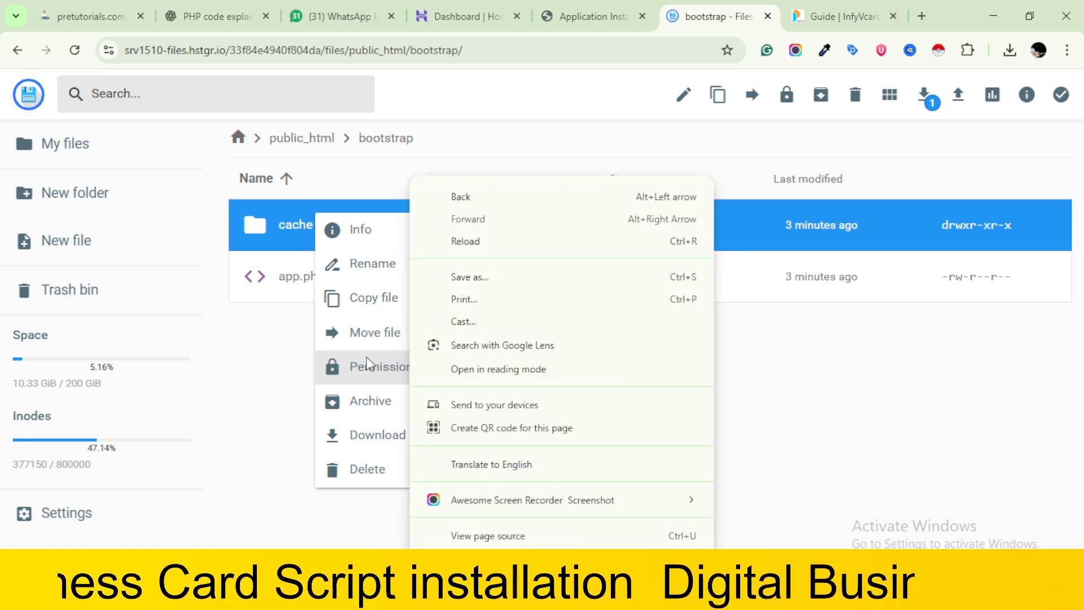
left_click(233, 354)
right_click(388, 244)
left_click(470, 390)
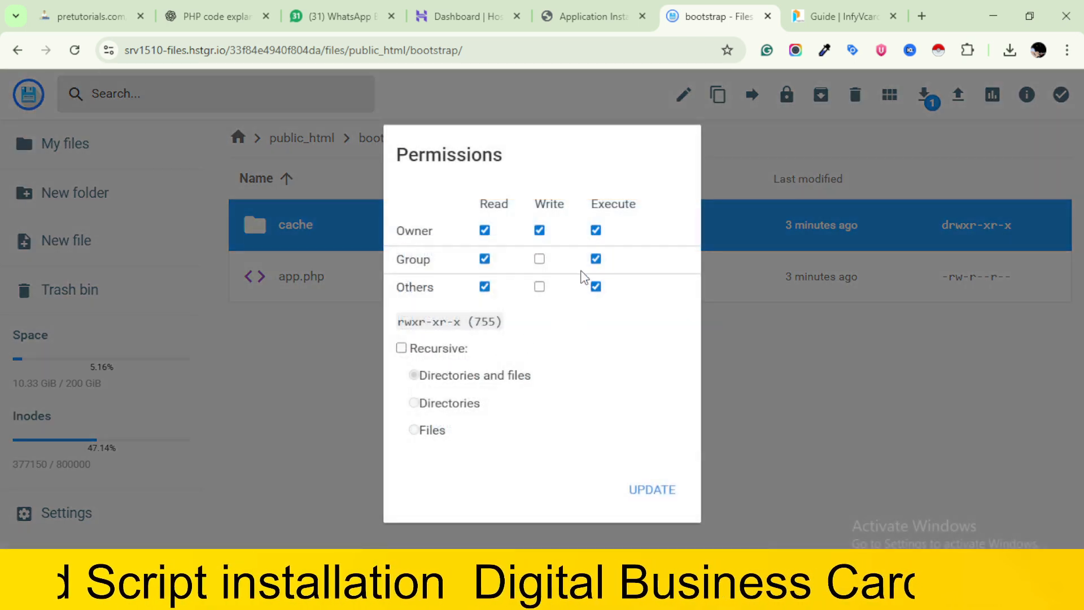
left_click(658, 497)
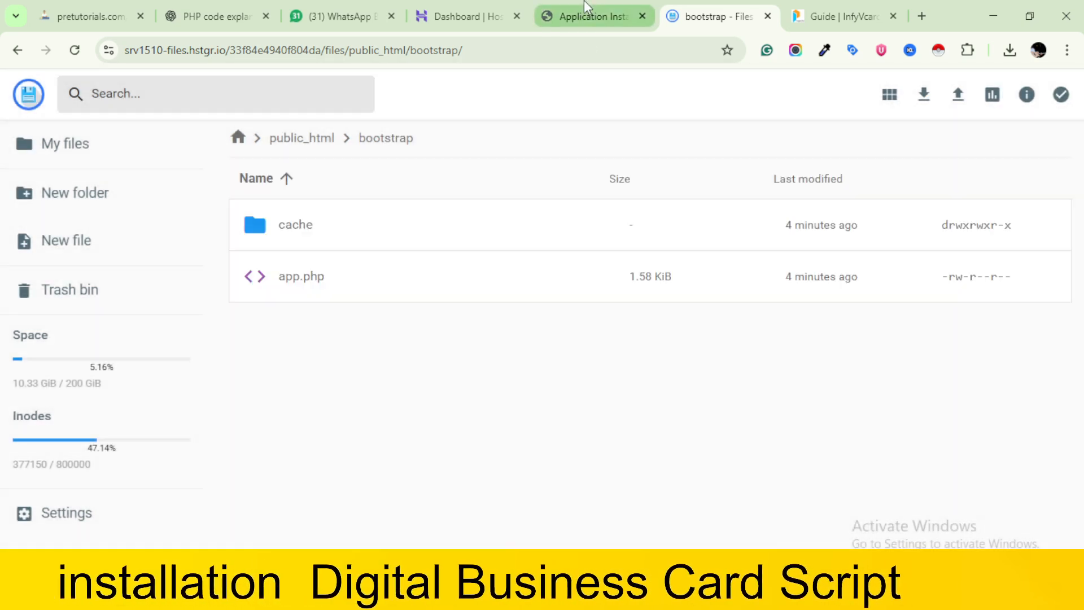
Recheck the installer's folder permissions and required PHP versions, and continue to the Database Import stage
left_click(588, 6)
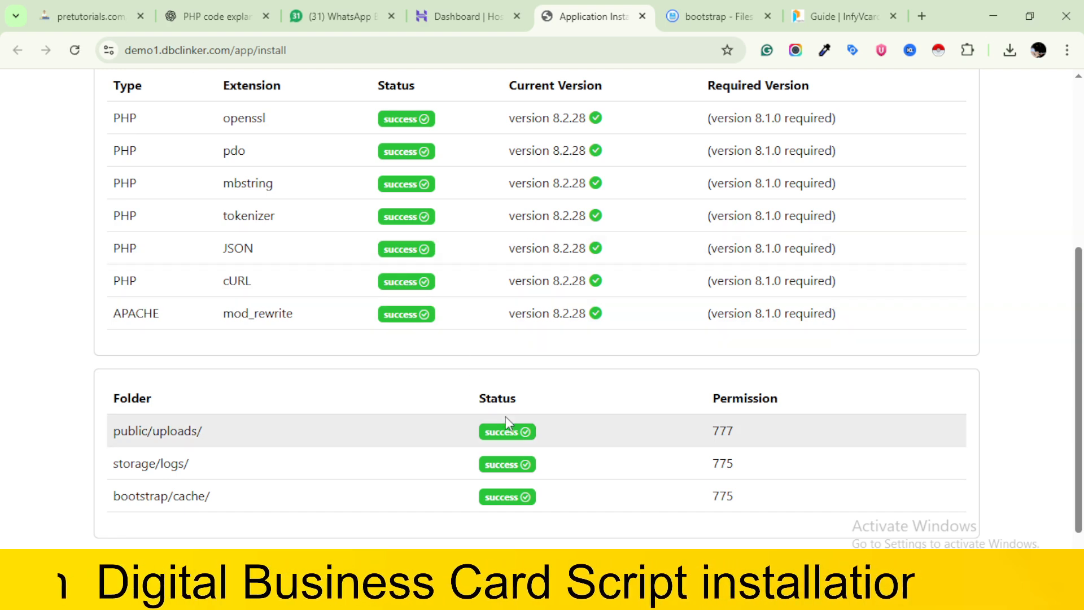
scroll(505, 417, "down", 1)
scroll(505, 417, "up", 3)
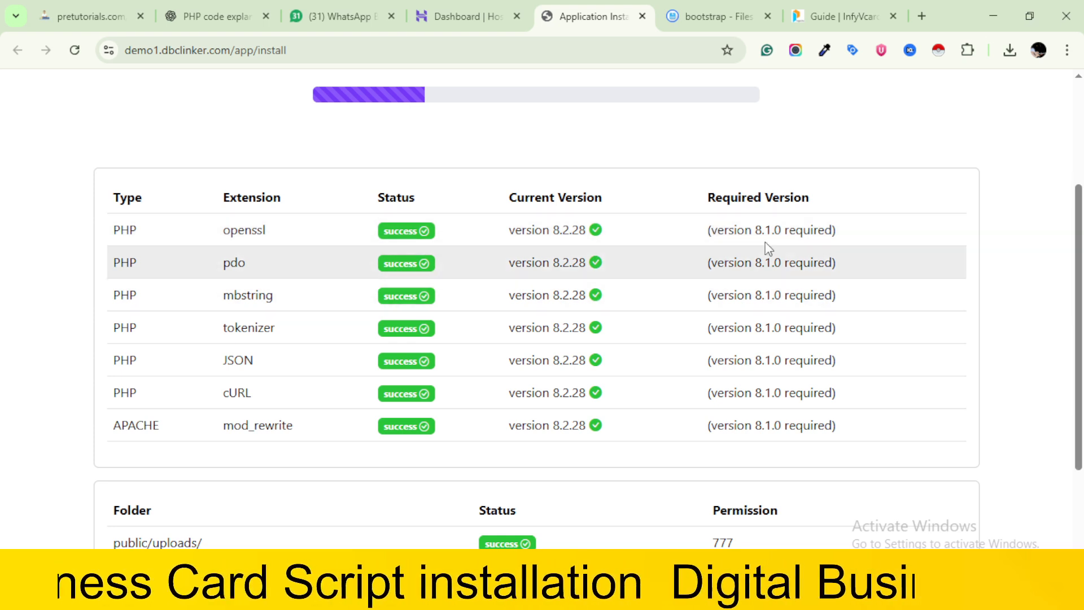
left_click_drag(710, 230, 809, 244)
scroll(831, 242, "down", 1)
scroll(831, 246, "up", 1)
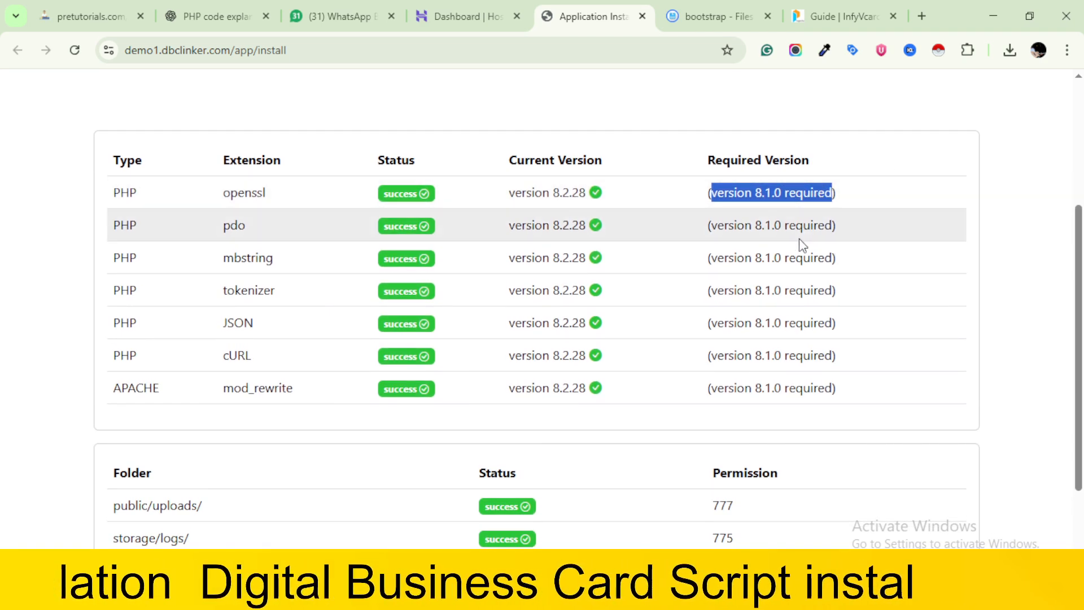
scroll(802, 243, "down", 2)
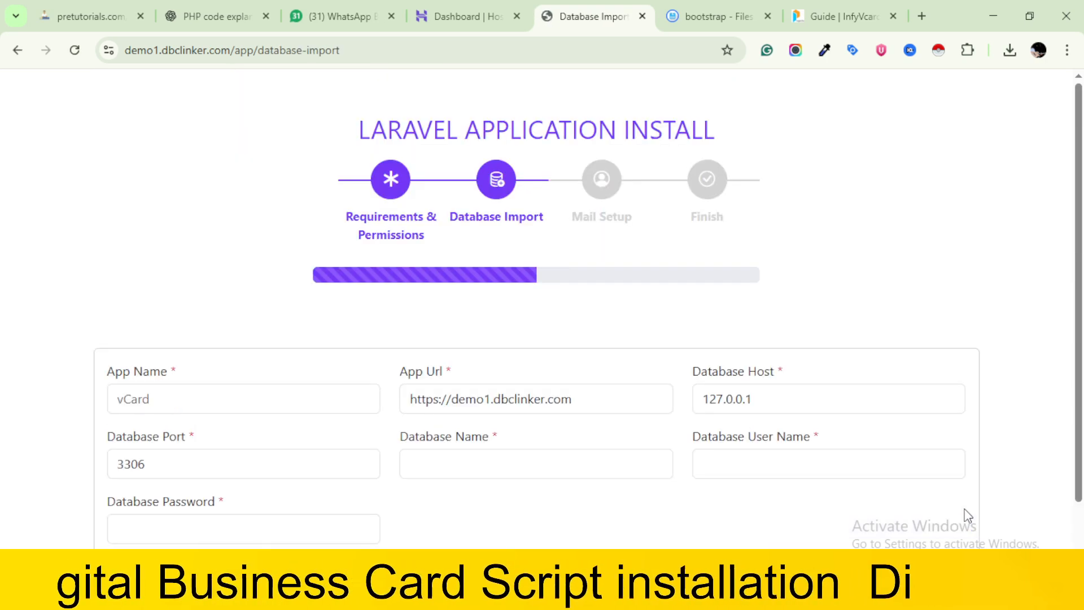
Set the installer's app name to demo dbclinker and open the list of current MySQL databases for demo1.dbclinker.com in Hostinger
left_click(215, 399)
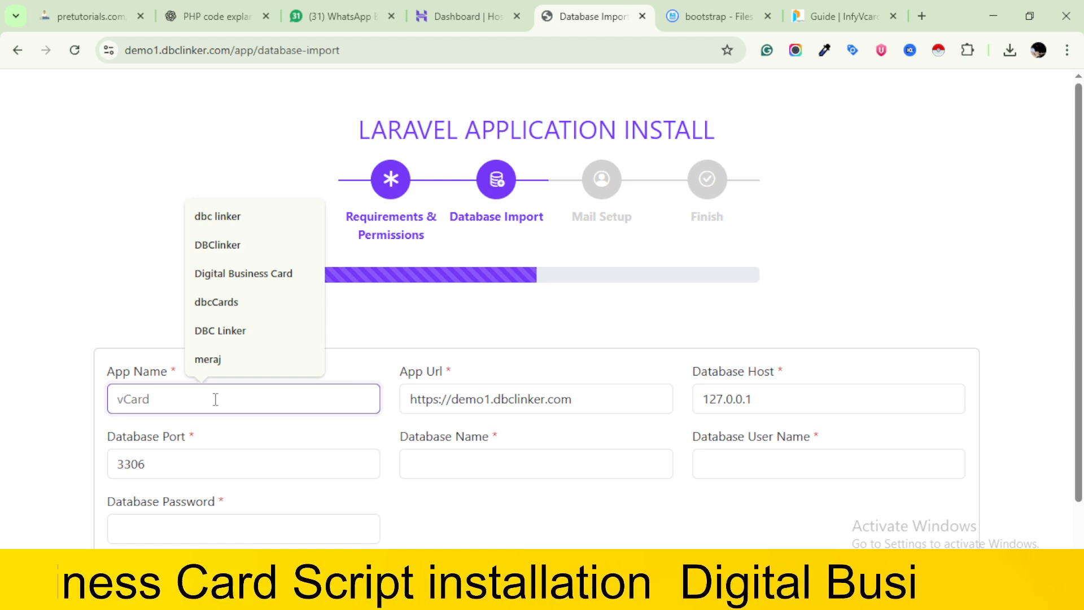
type("demo dbclinker")
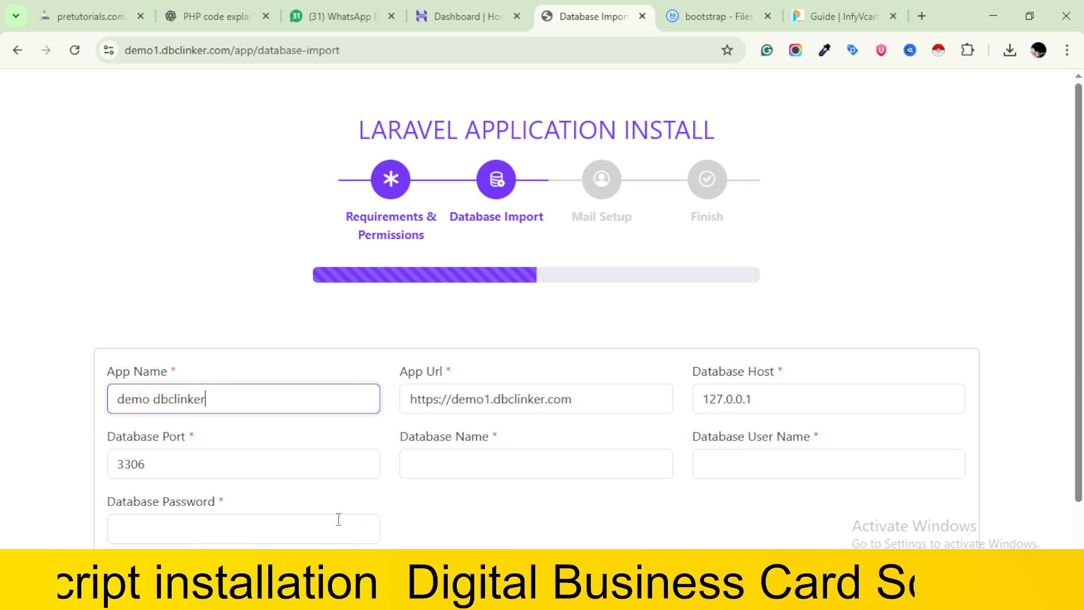
left_click(483, 8)
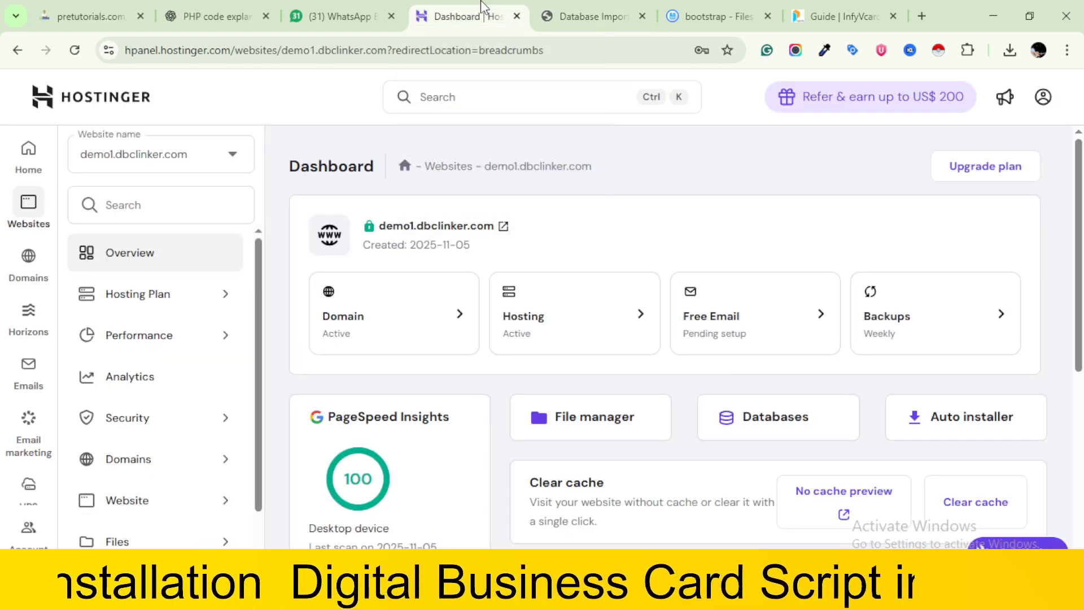
left_click(787, 428)
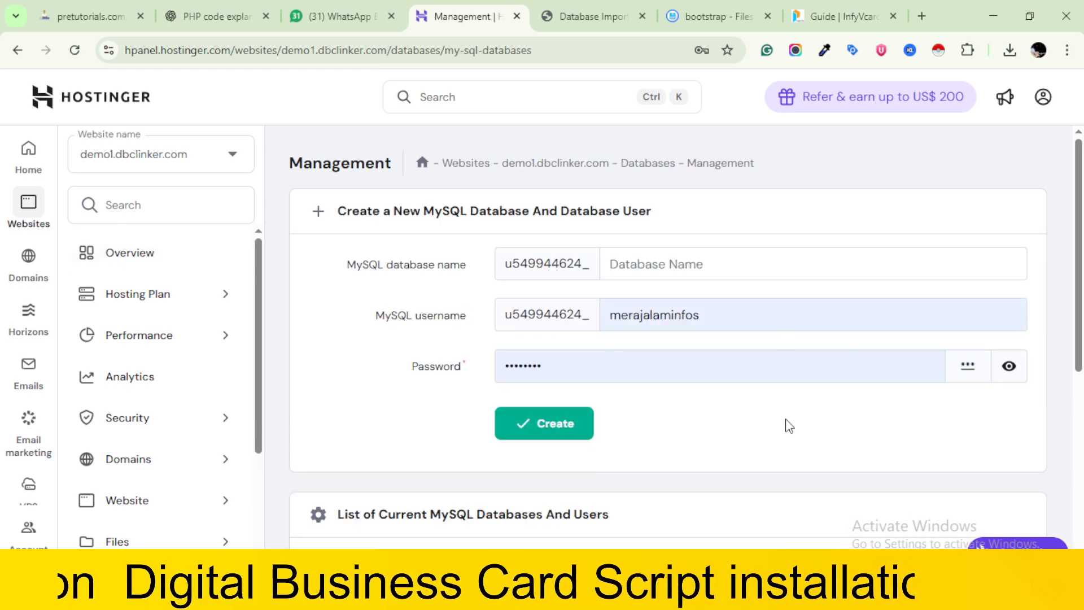
scroll(790, 426, "down", 2)
scroll(789, 427, "down", 4)
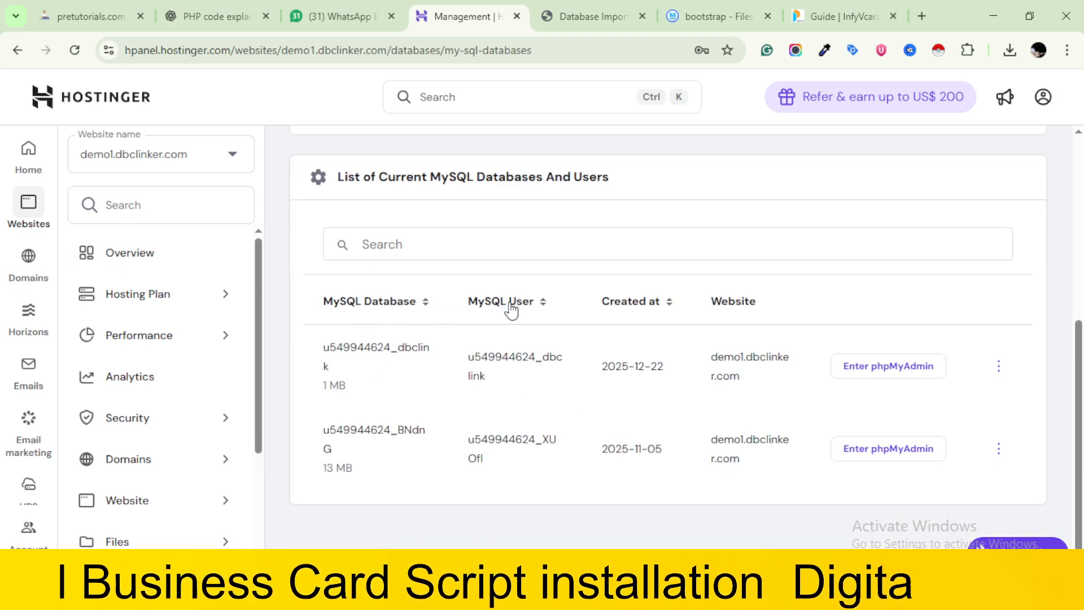
Copy the full name of the dbclink MySQL database into the installer's Database Name and Database User Name fields
double_click(361, 347)
key("ctrl+c")
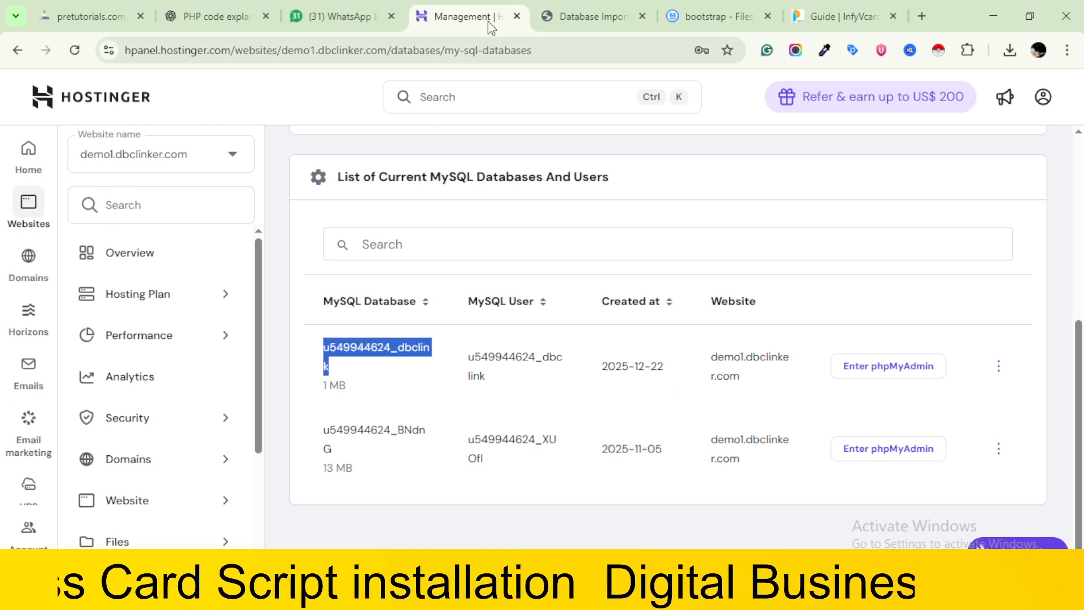
left_click(602, 8)
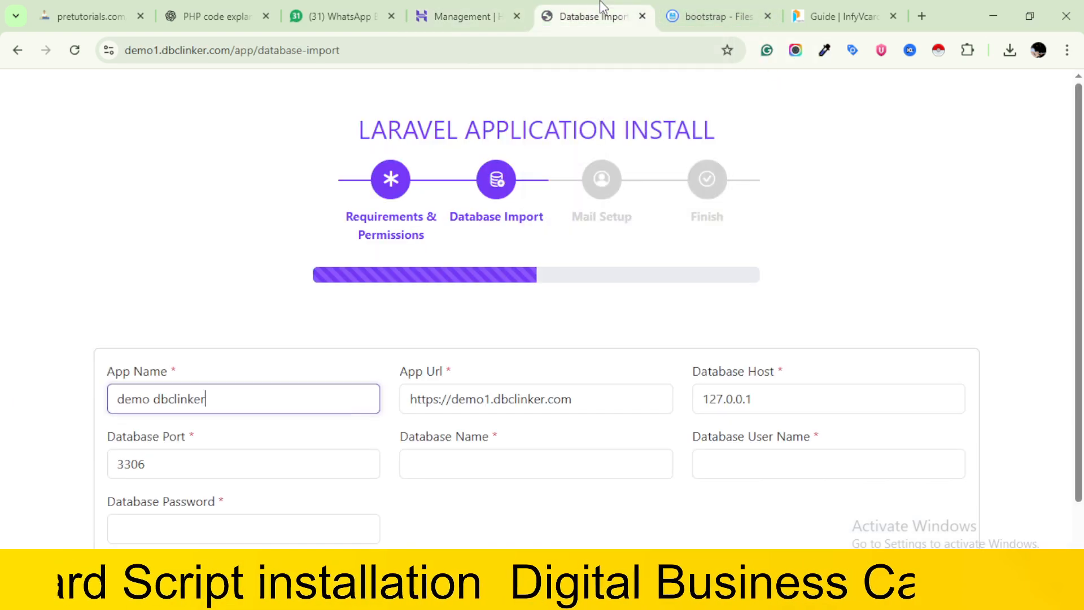
left_click(493, 464)
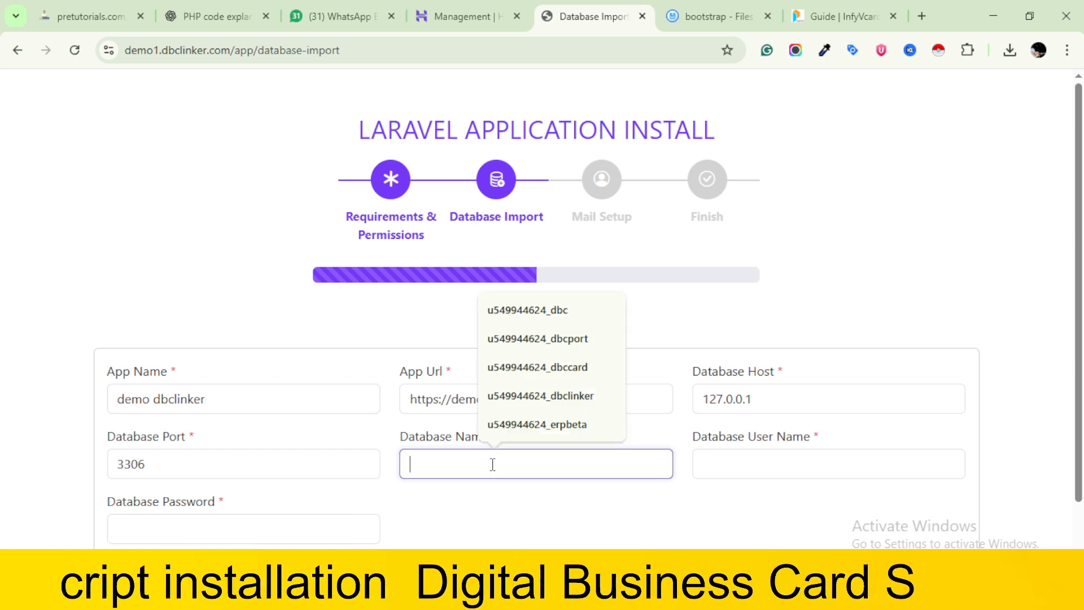
key("ctrl+v")
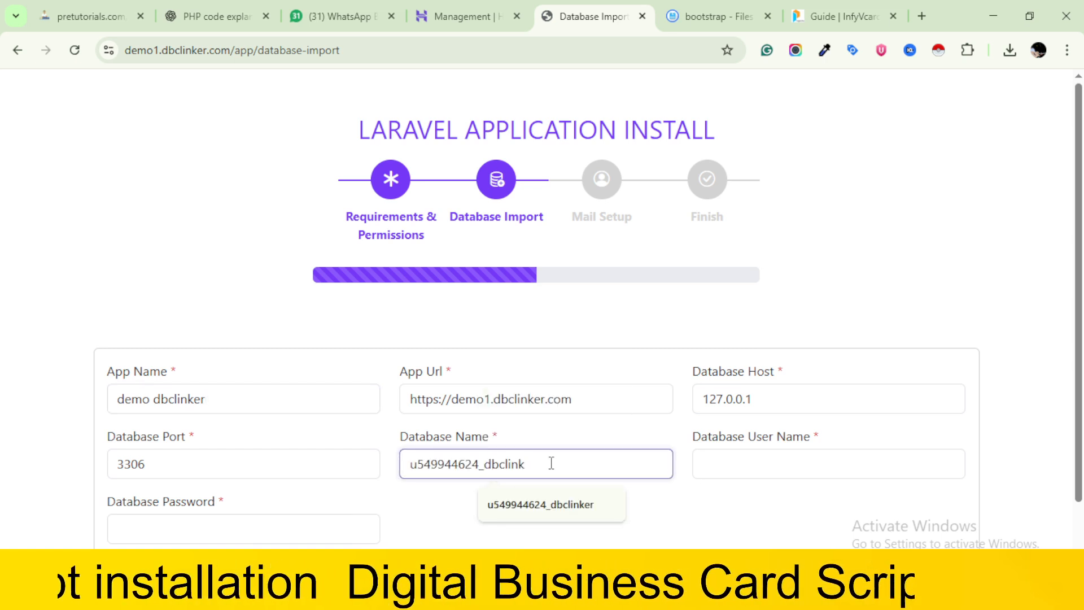
left_click(765, 464)
key("ctrl+v")
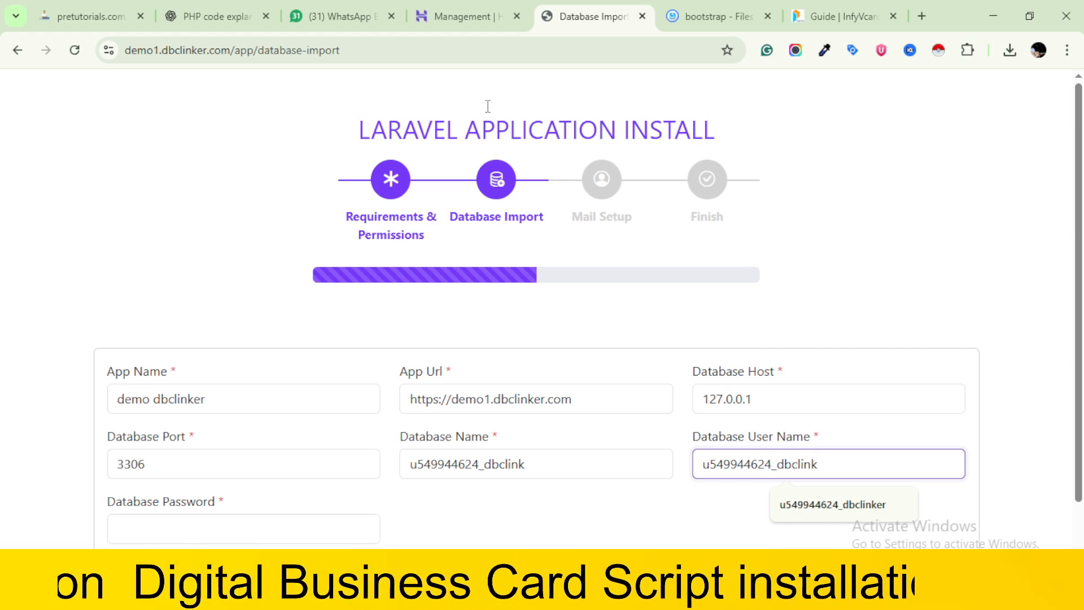
Change the MySQL user password of the dbclink database in Hostinger to a newly generated password and copy it
left_click(462, 16)
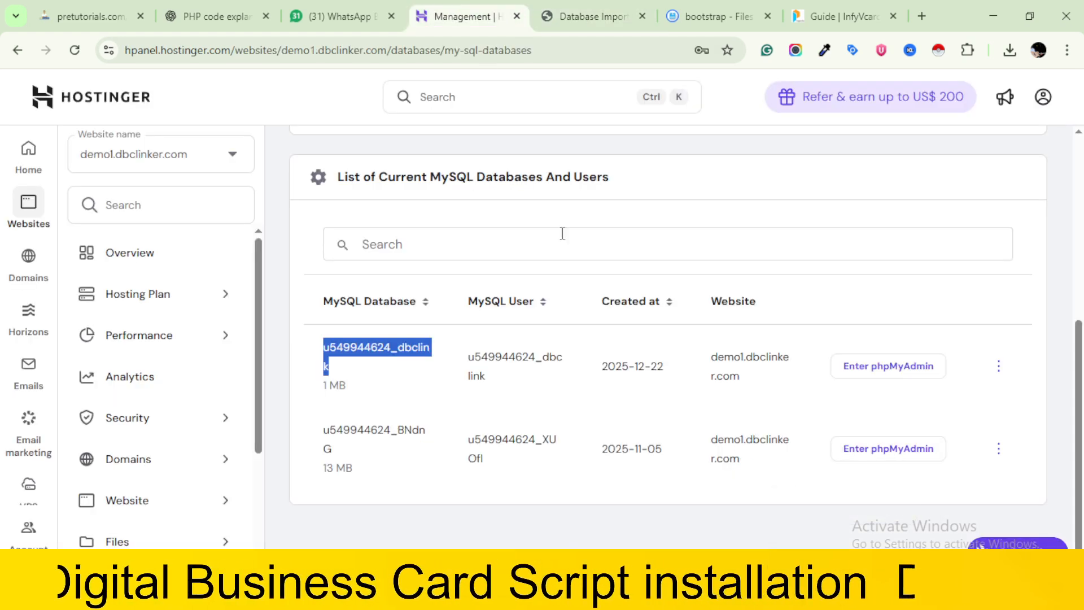
scroll(796, 304, "up", 3)
scroll(797, 304, "down", 3)
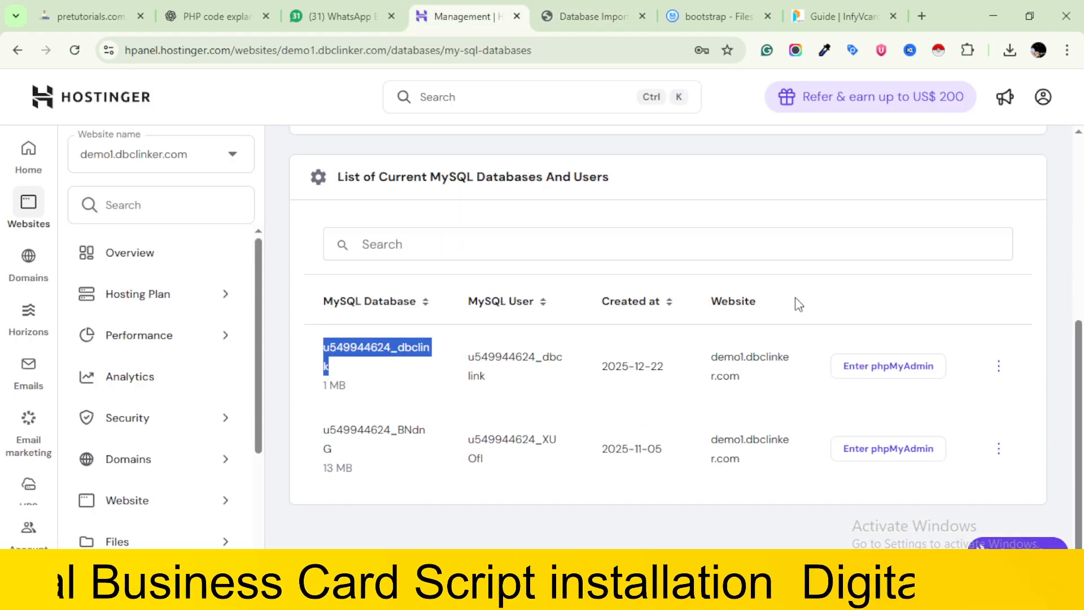
left_click(1002, 367)
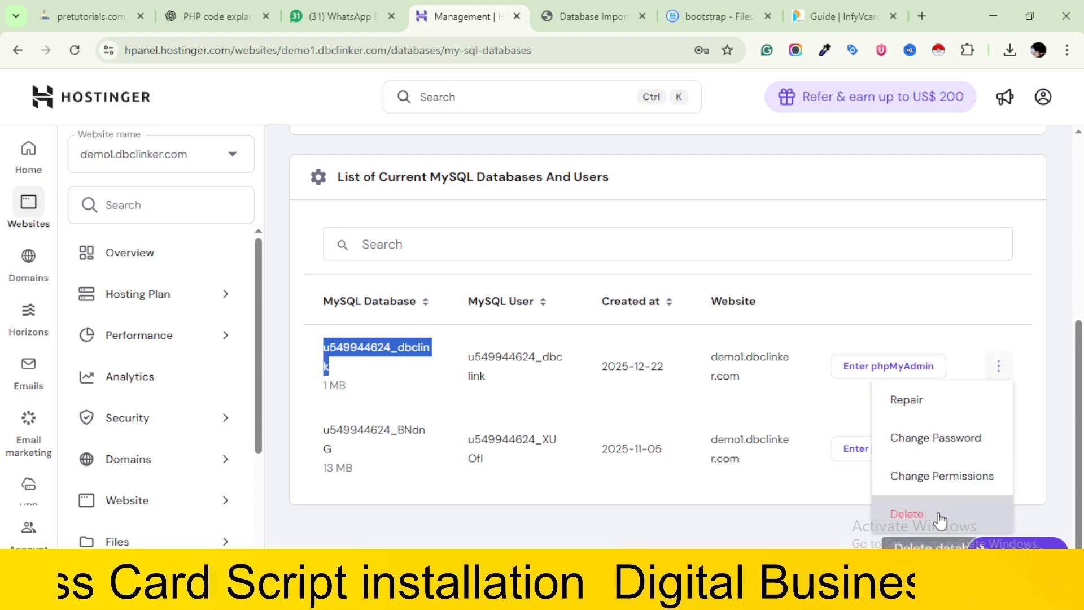
left_click(900, 443)
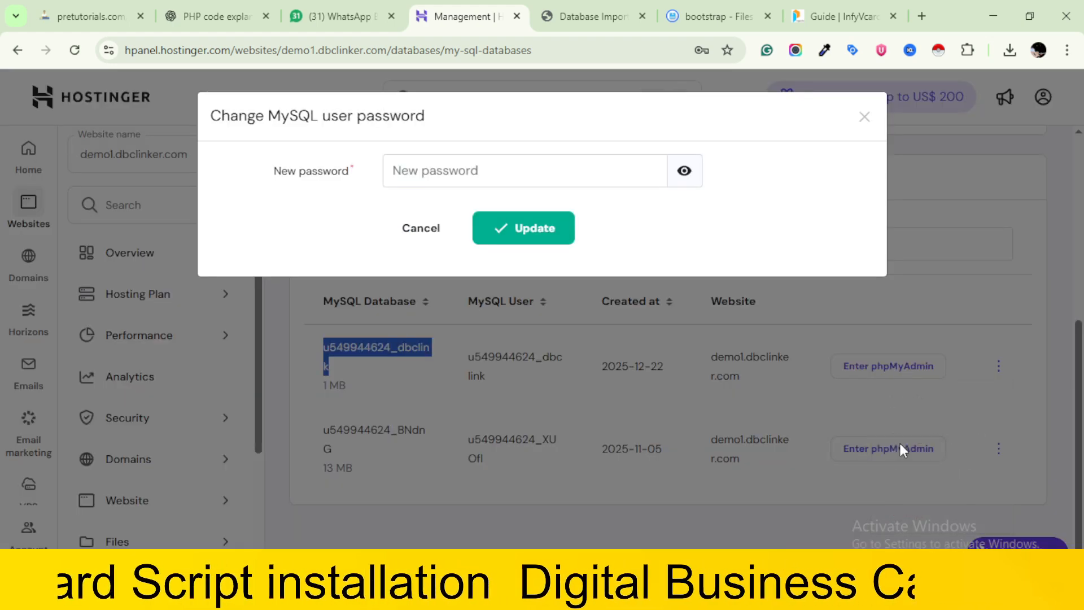
left_click(605, 164)
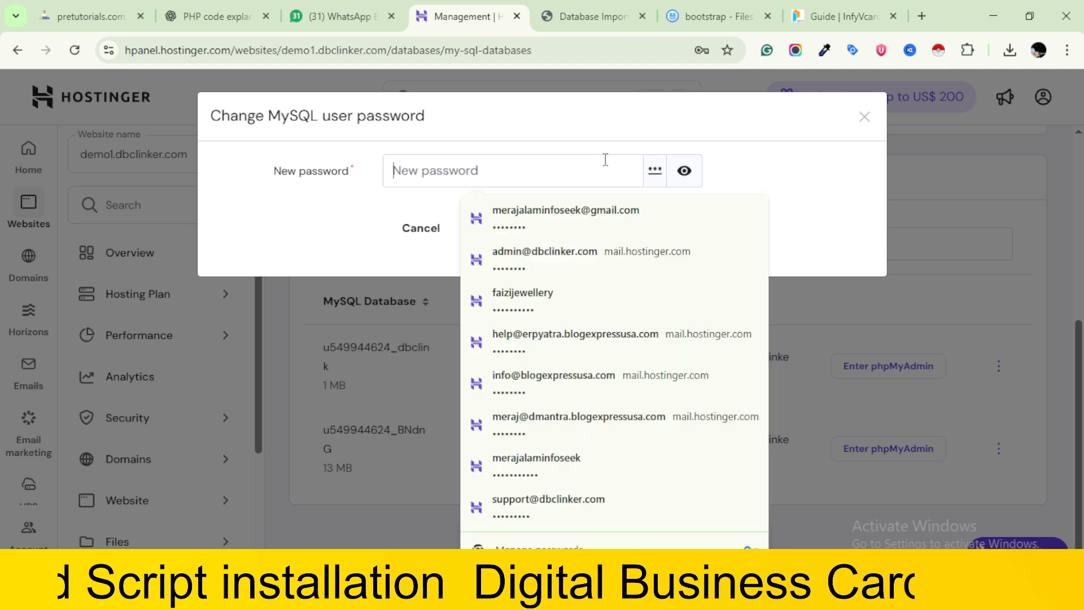
left_click(644, 171)
left_click(644, 171)
left_click(653, 170)
left_click(654, 169)
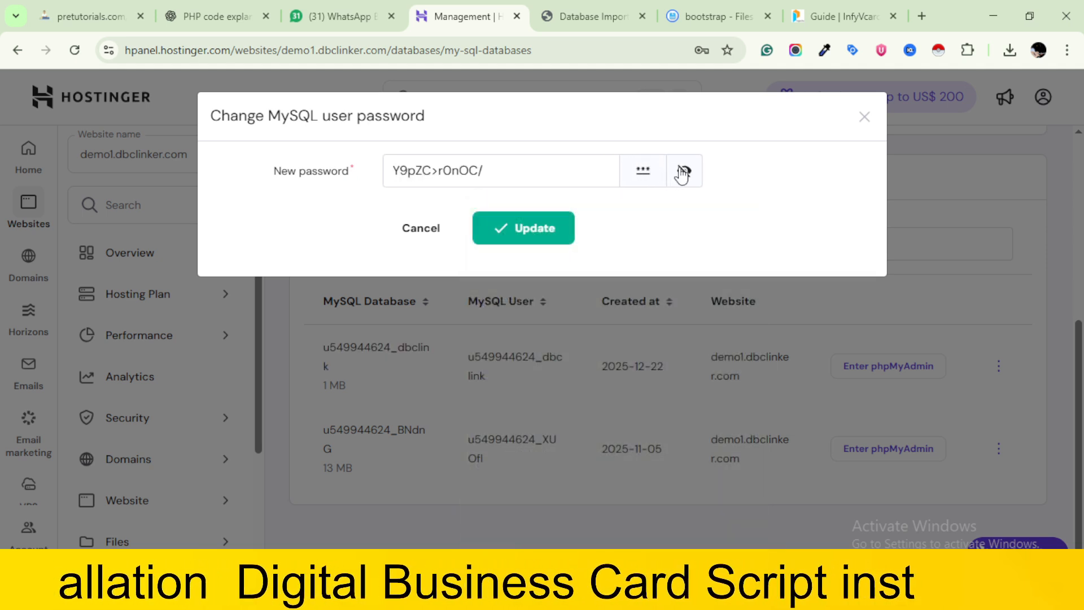
key("ctrl+a")
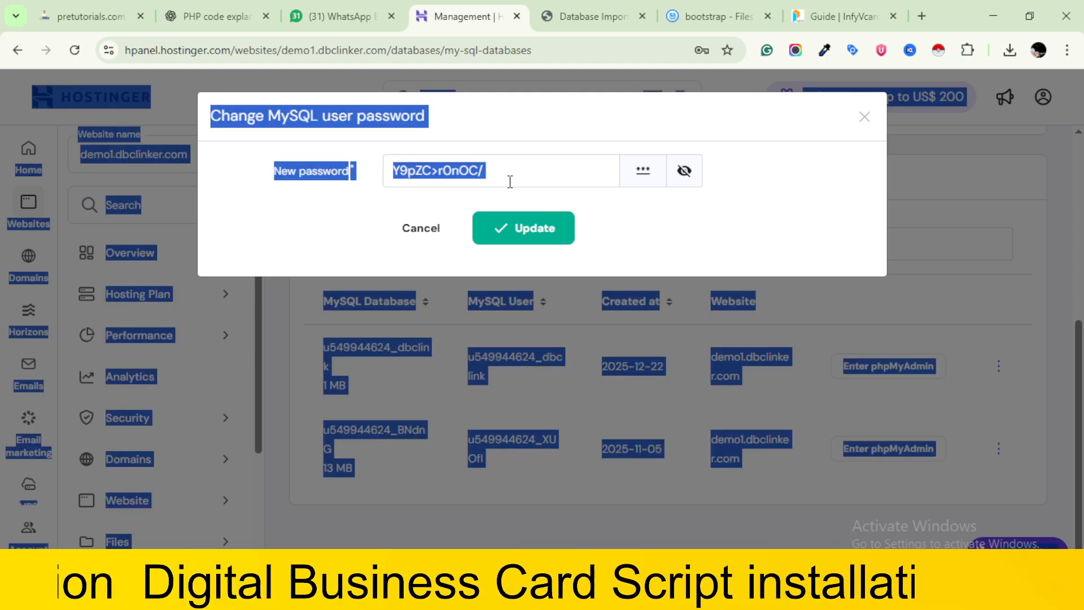
left_click(510, 182)
left_click(642, 170)
left_click(508, 167)
key("ctrl+a")
key("ctrl+c")
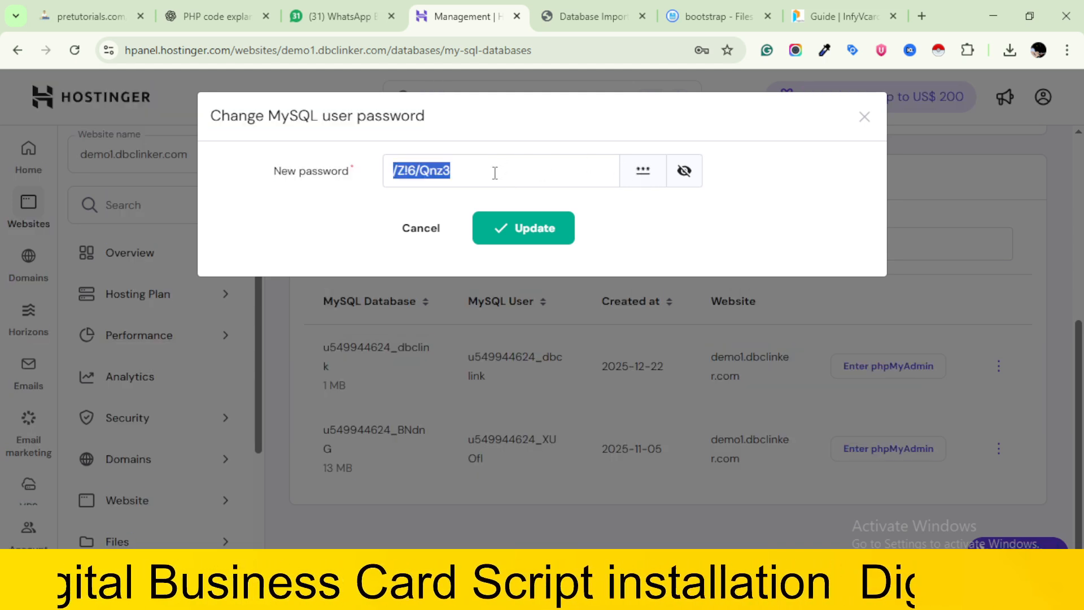
left_click(515, 231)
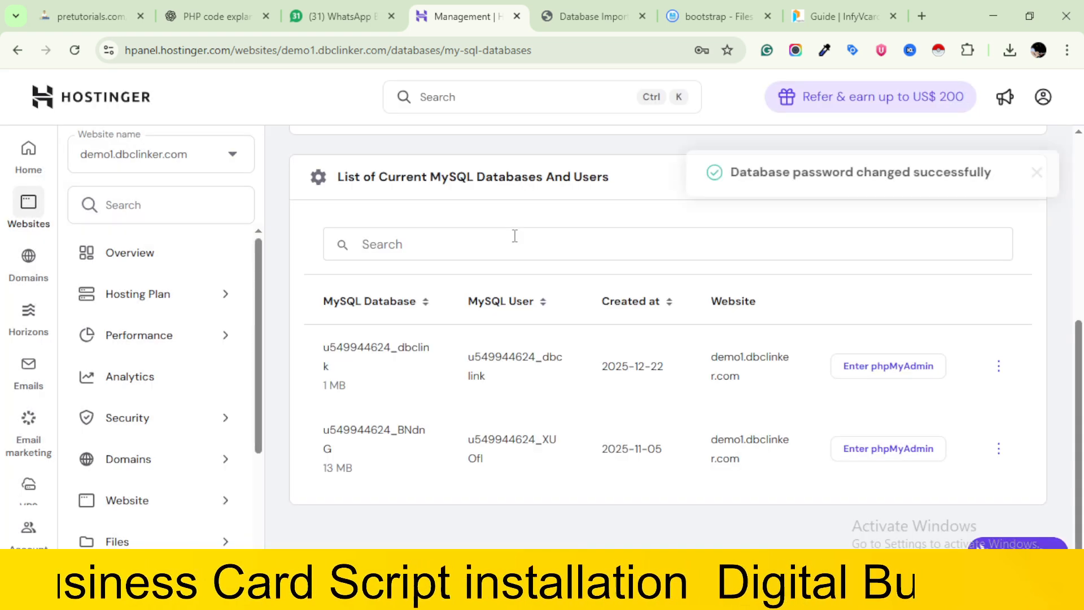
Paste the new database password into the installer's Database Password field and continue to the Mail Setup stage
left_click(593, 16)
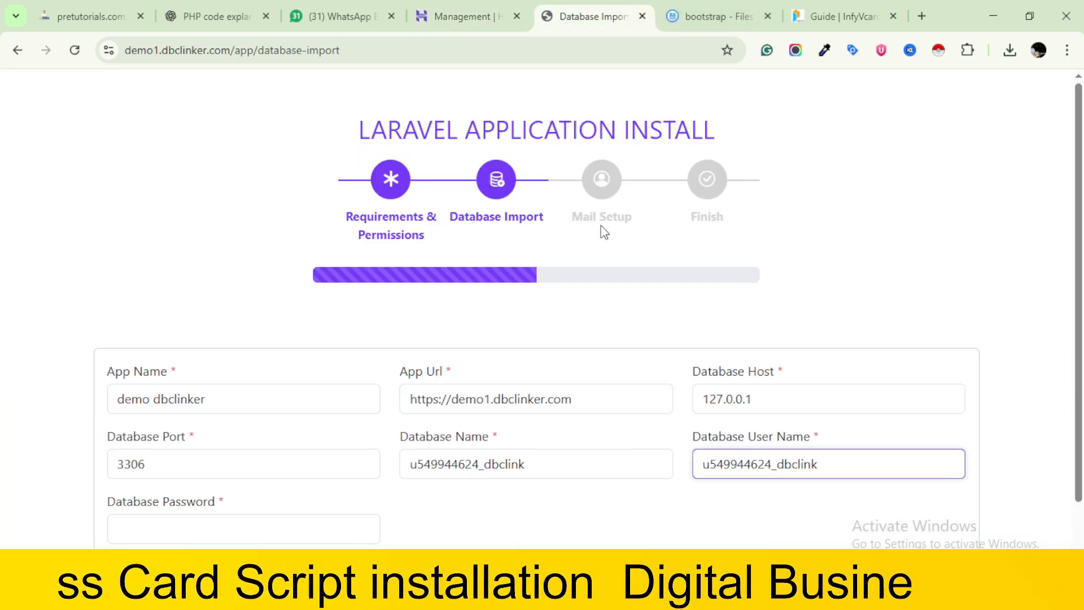
left_click(261, 528)
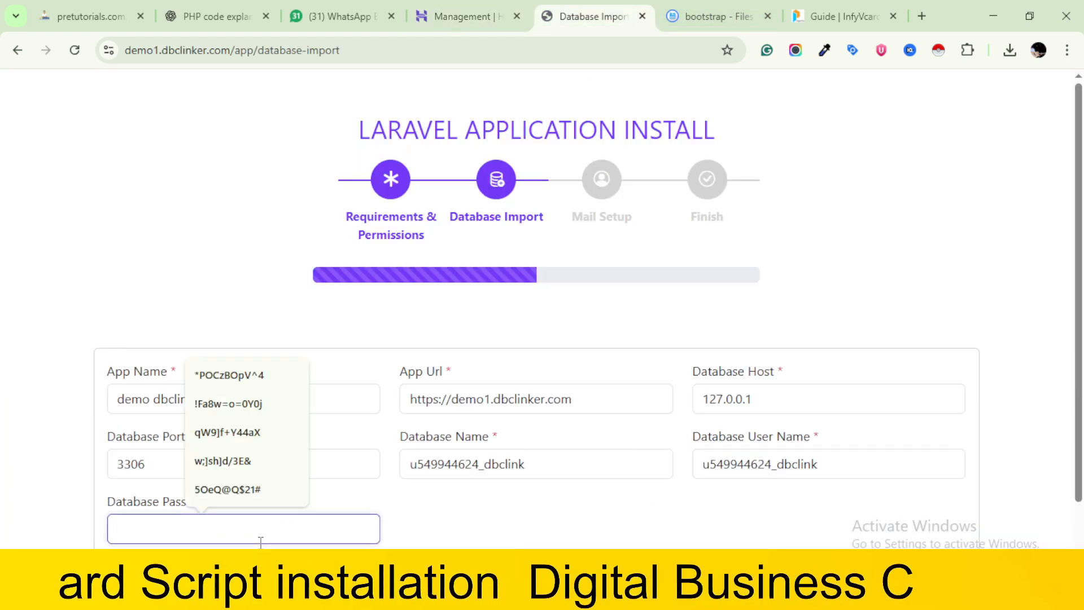
key("ctrl+v")
scroll(496, 359, "down", 1)
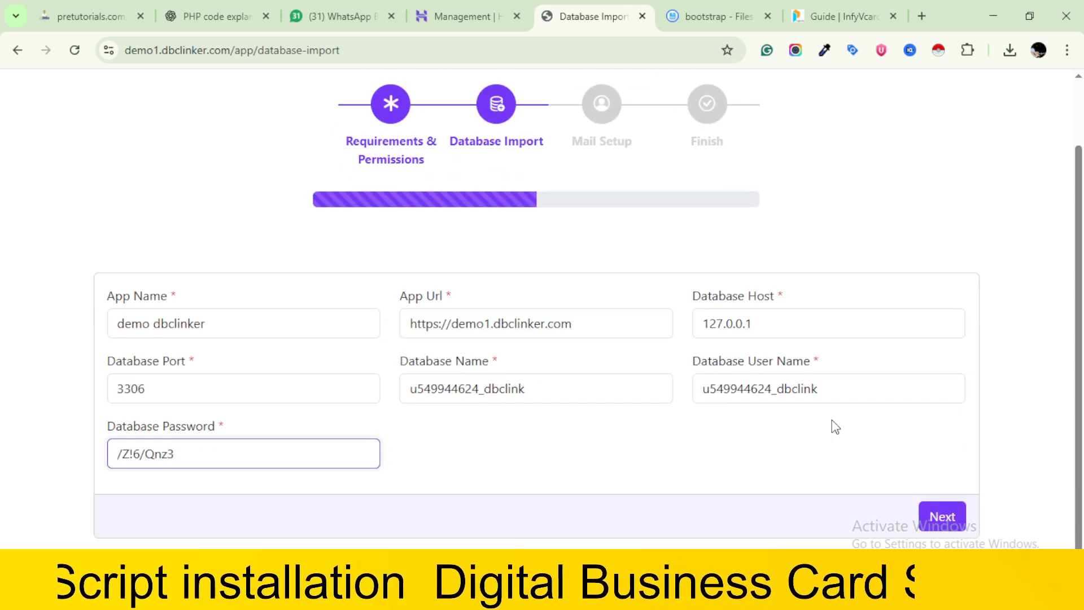
left_click(943, 519)
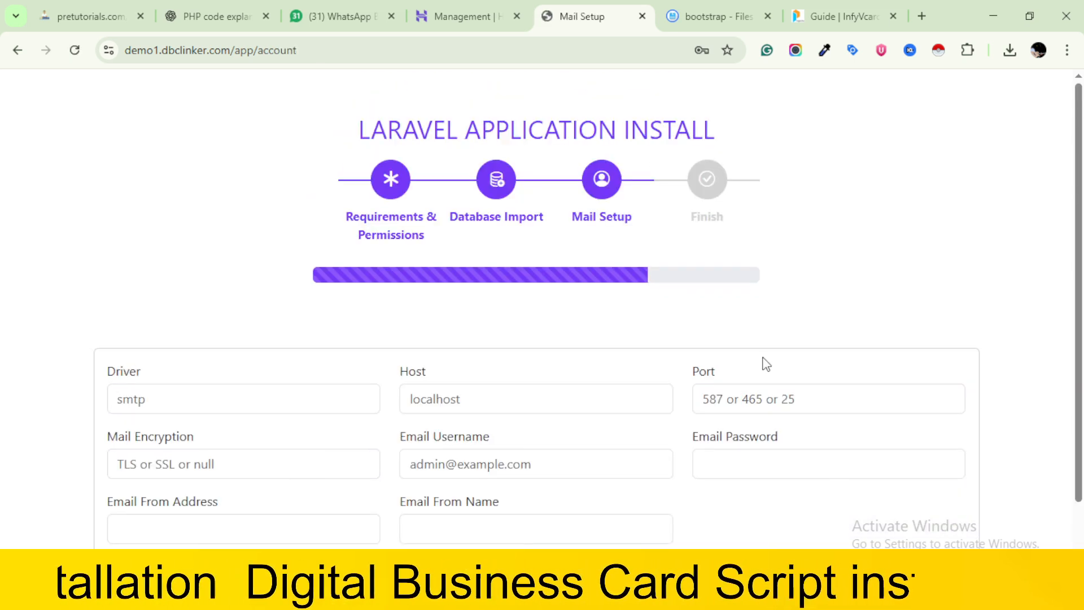
Open the Connect Apps & Devices settings of the dbclinker.com email plan in Hostinger
scroll(766, 363, "down", 1)
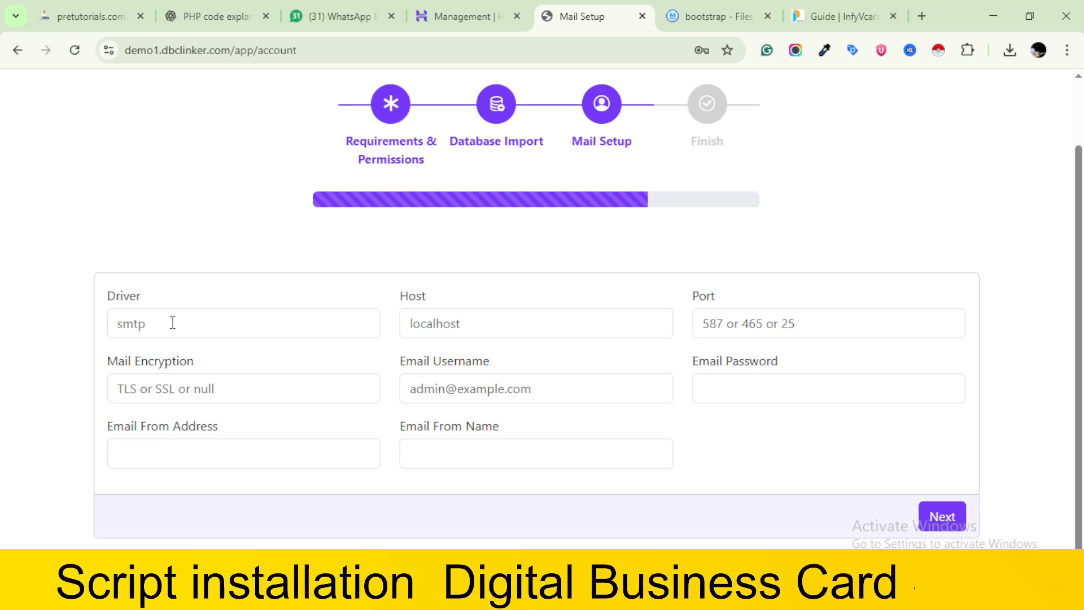
left_click(497, 313)
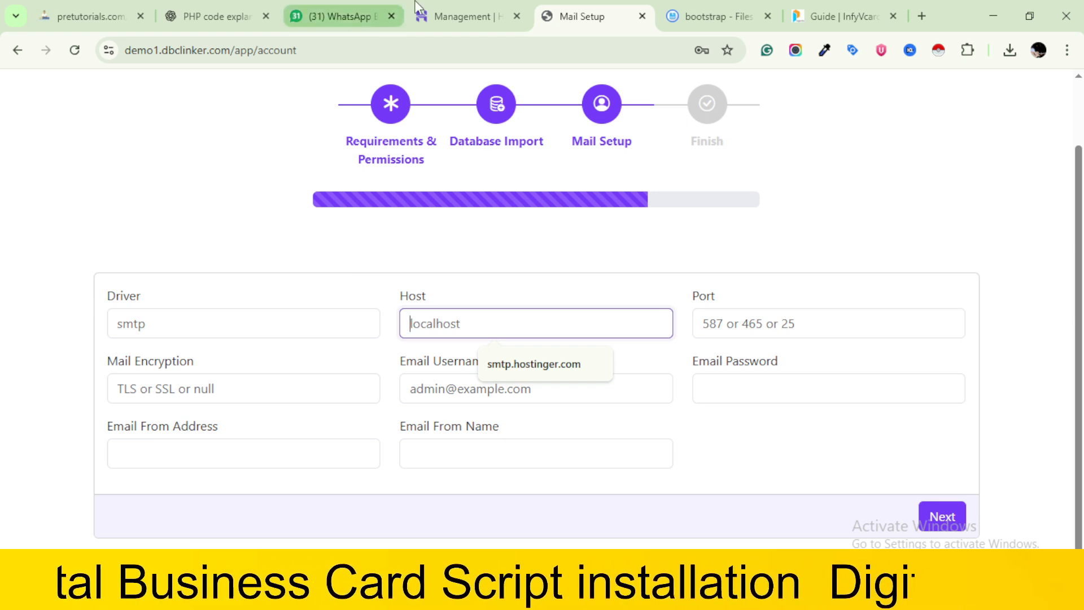
left_click(460, 16)
scroll(133, 435, "down", 3)
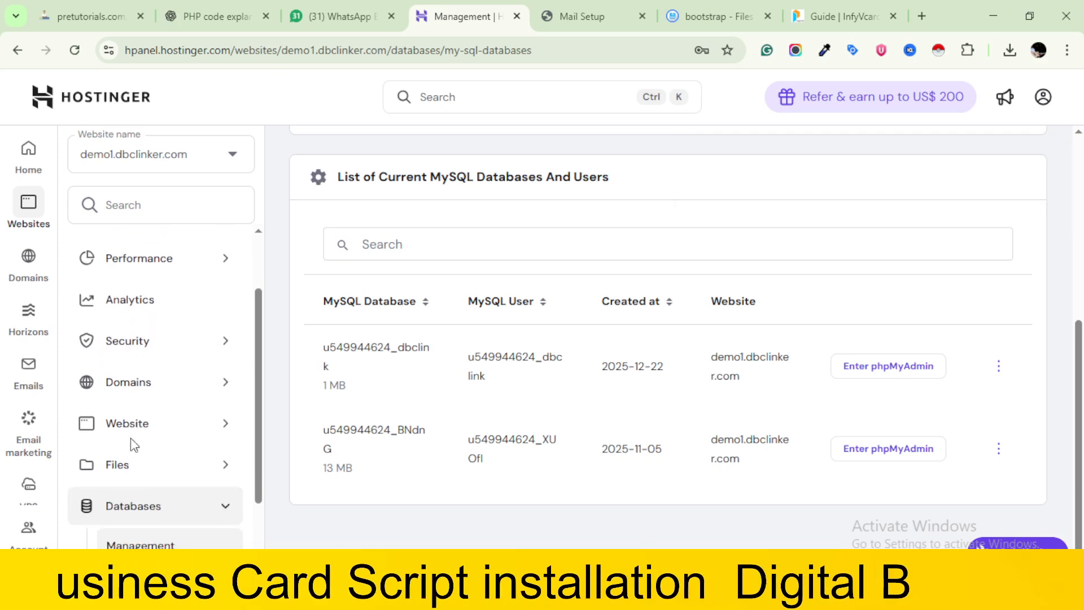
scroll(131, 440, "up", 1)
scroll(130, 438, "up", 1)
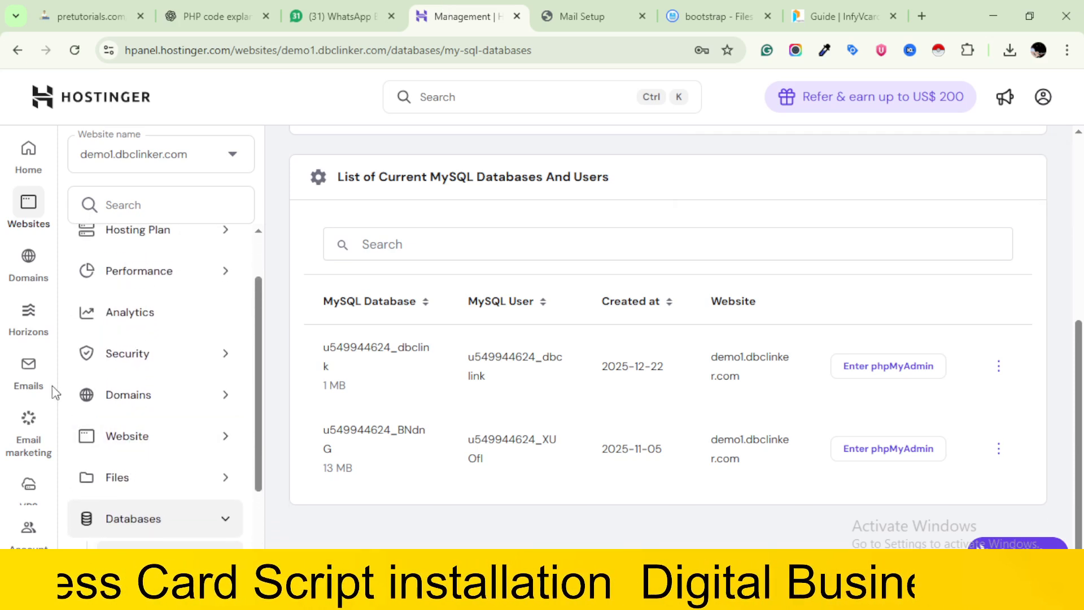
left_click(27, 372)
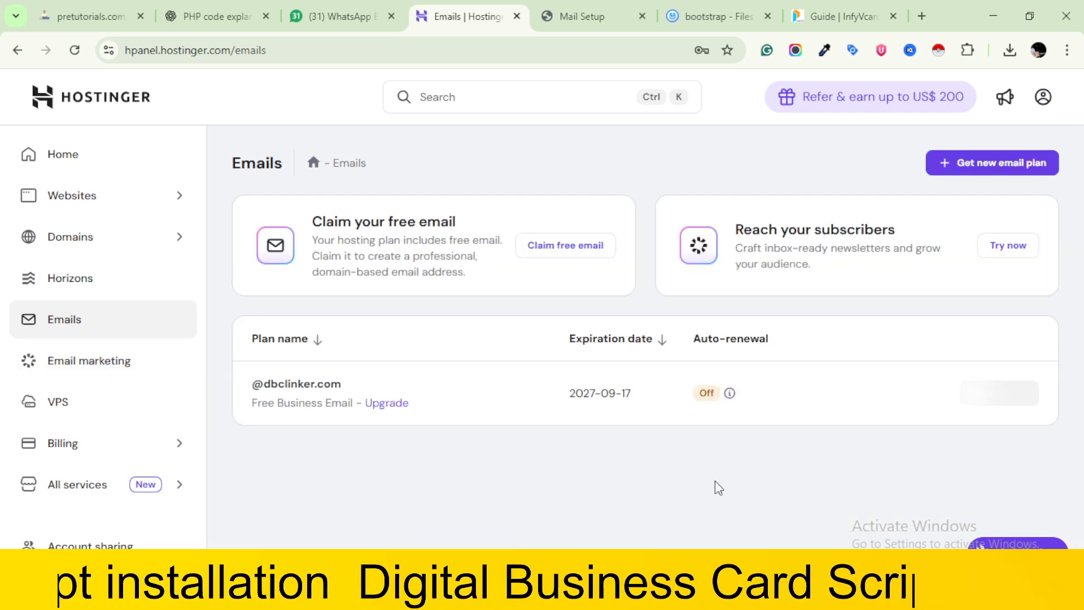
left_click(1020, 401)
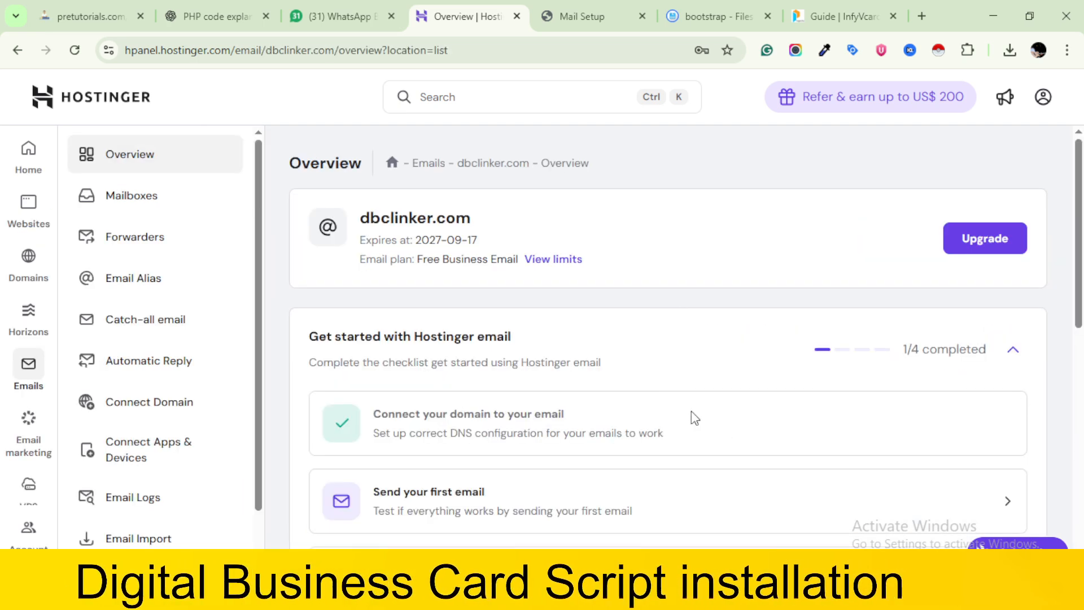
scroll(694, 418, "down", 10)
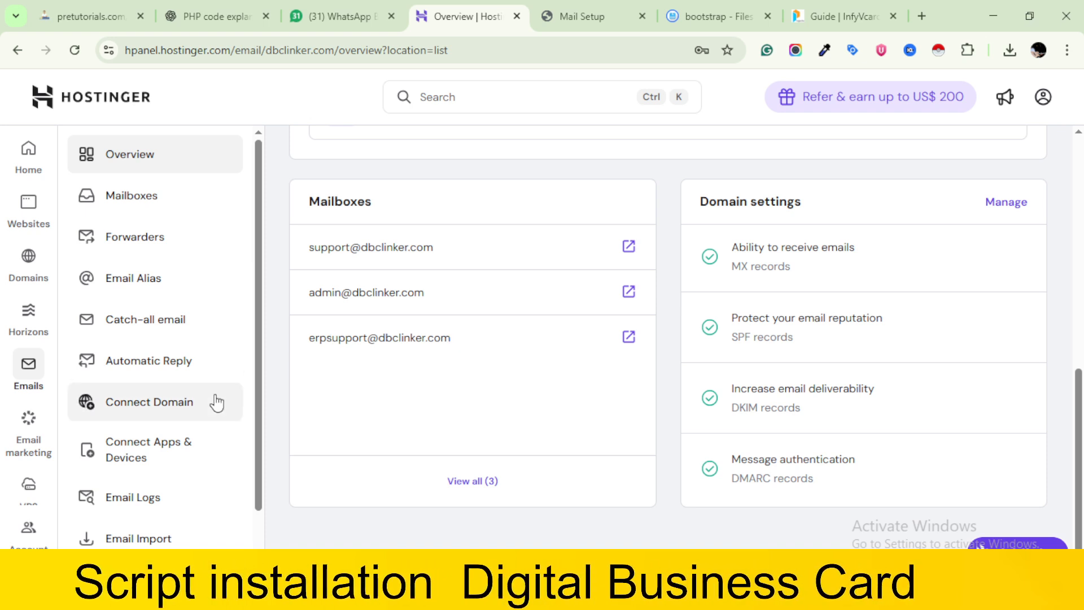
left_click(152, 450)
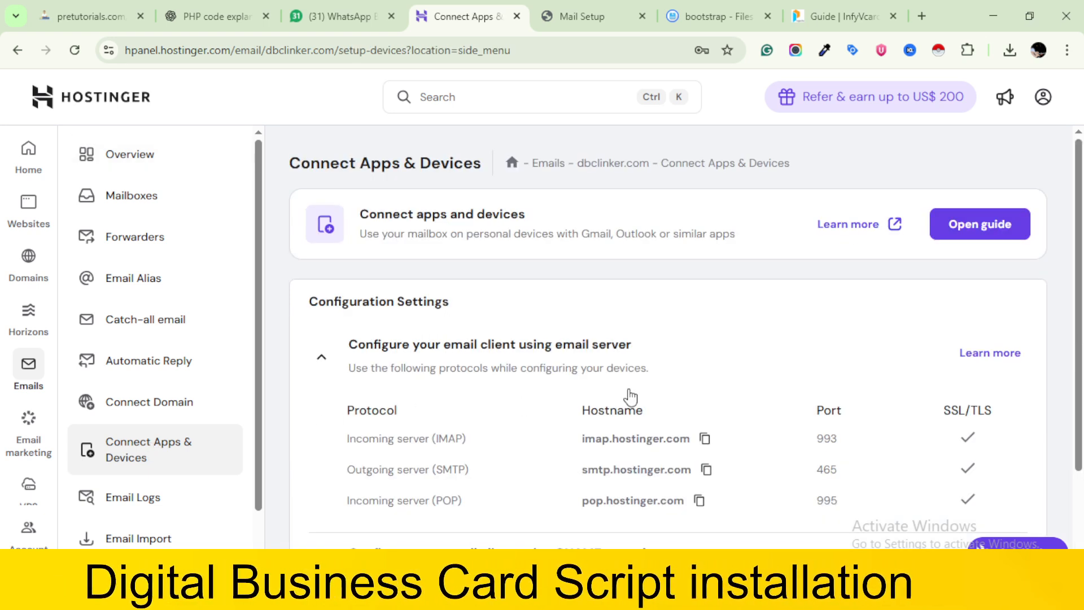
Copy Hostinger's outgoing SMTP server hostname into the installer's Host field and set the Driver to smtp
scroll(630, 392, "down", 2)
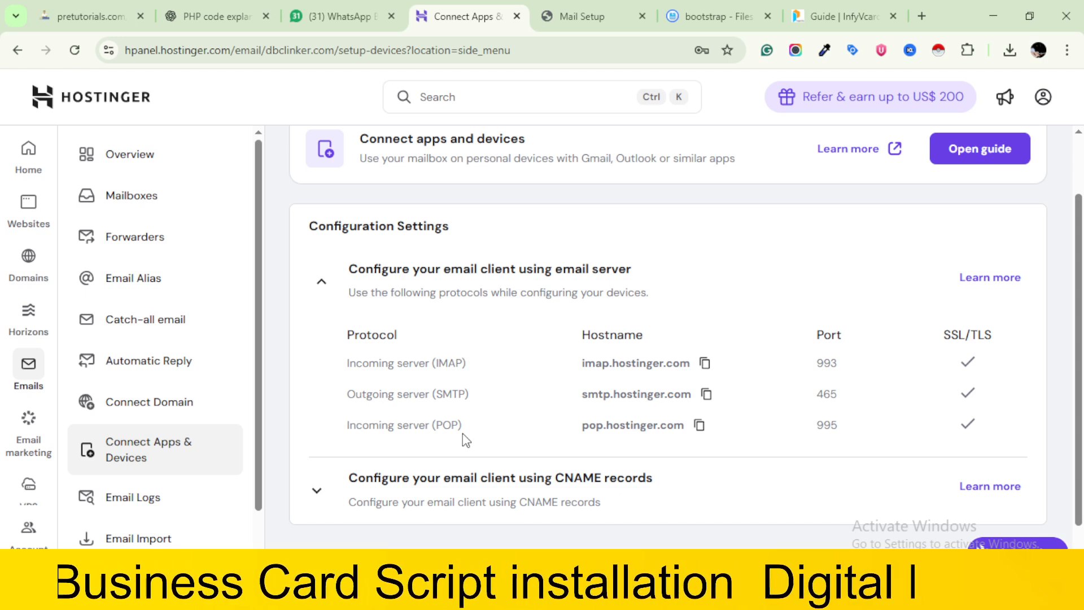
left_click(708, 396)
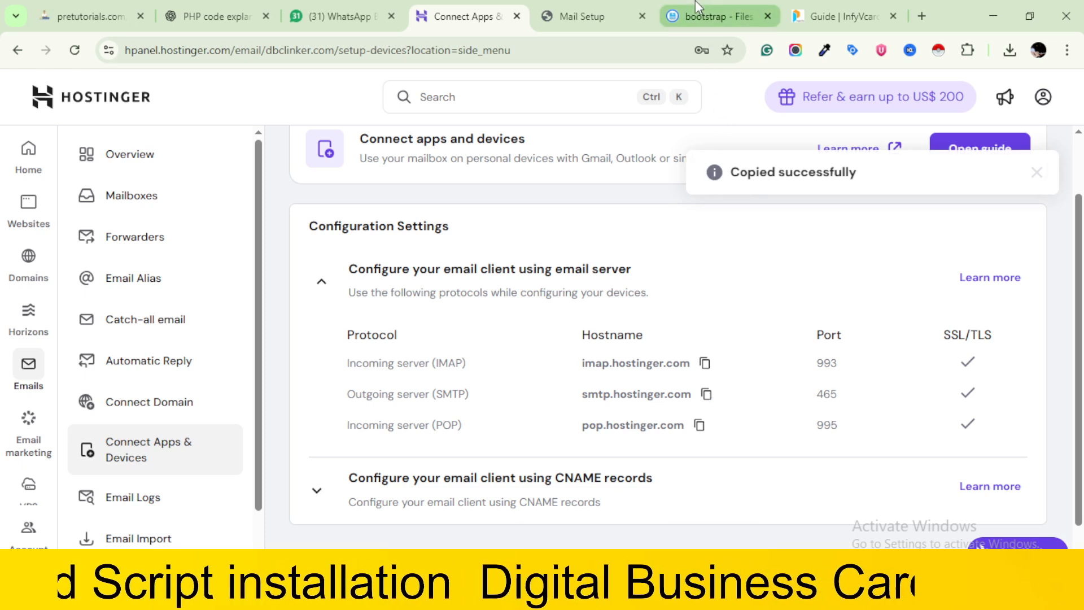
left_click(590, 11)
left_click(461, 324)
key("ctrl+v")
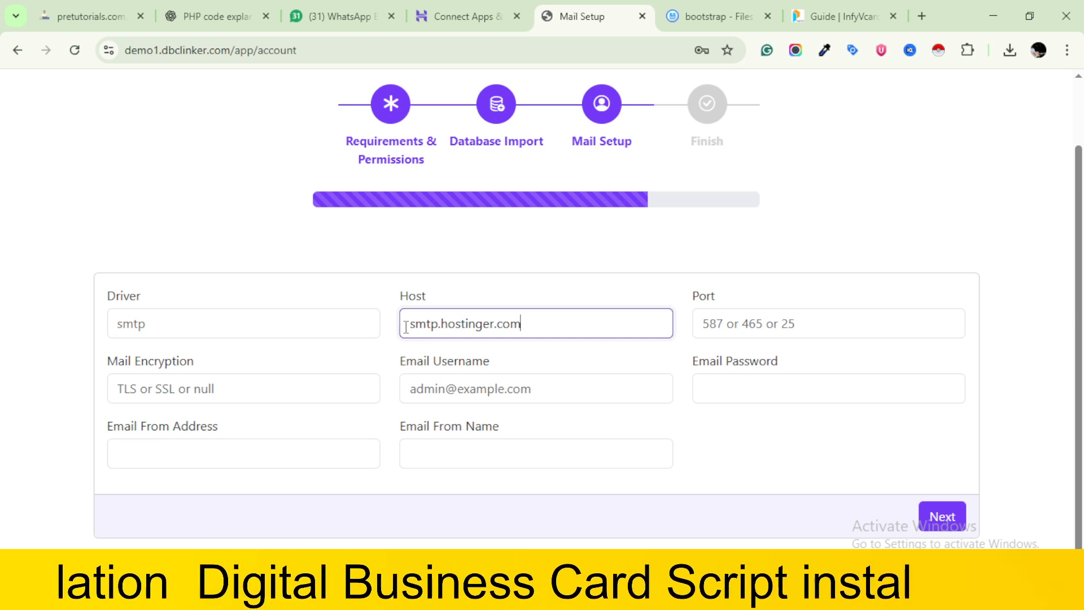
left_click(349, 328)
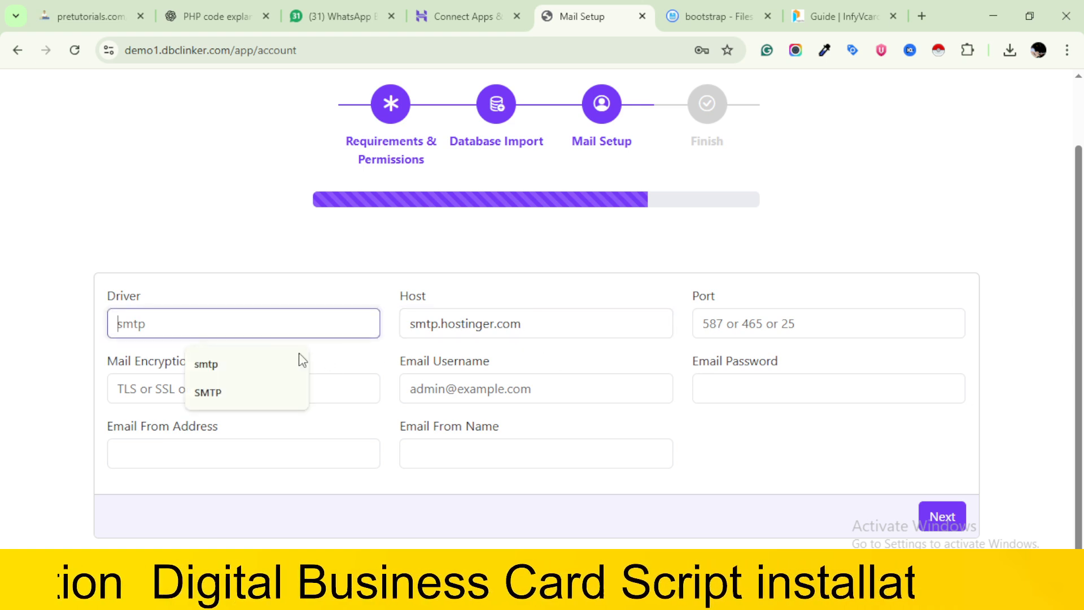
left_click(226, 367)
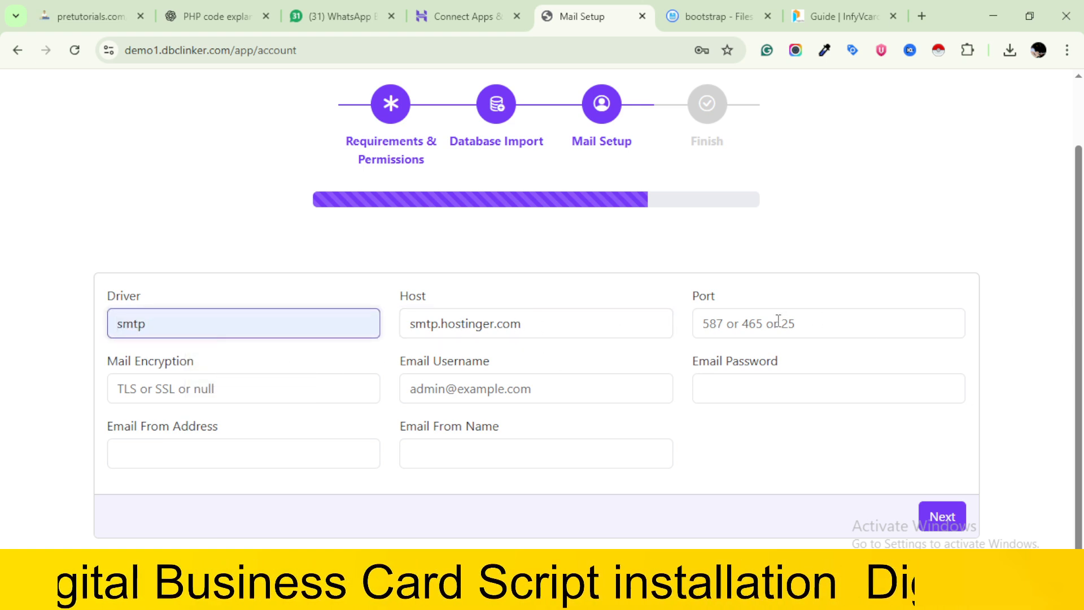
Check Hostinger's outgoing server settings and set the installer's Port to 465 and Mail Encryption to SSL
left_click(480, 15)
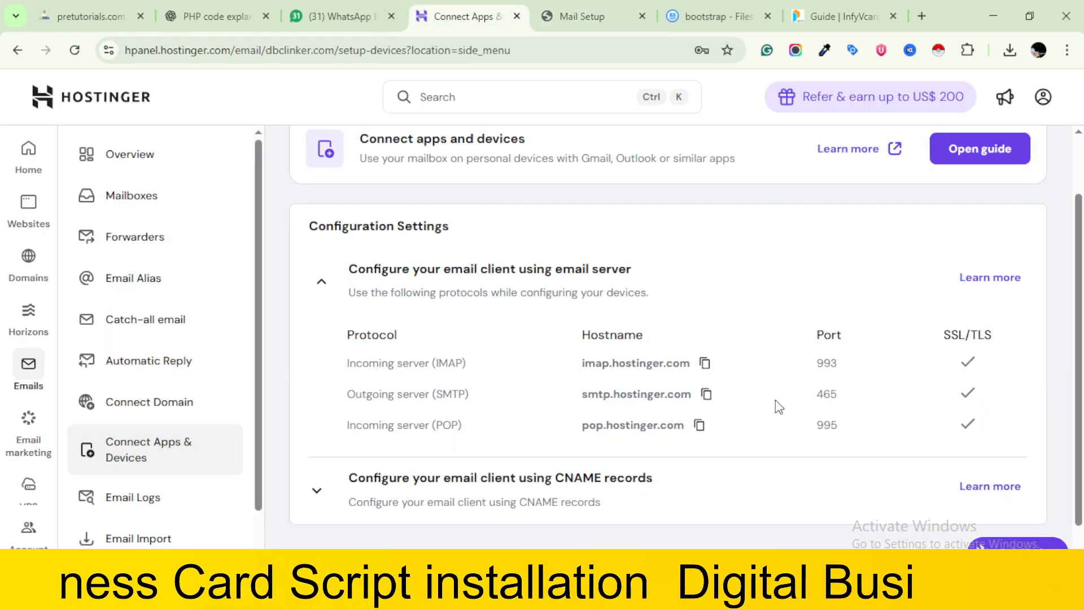
left_click(586, 8)
left_click(793, 329)
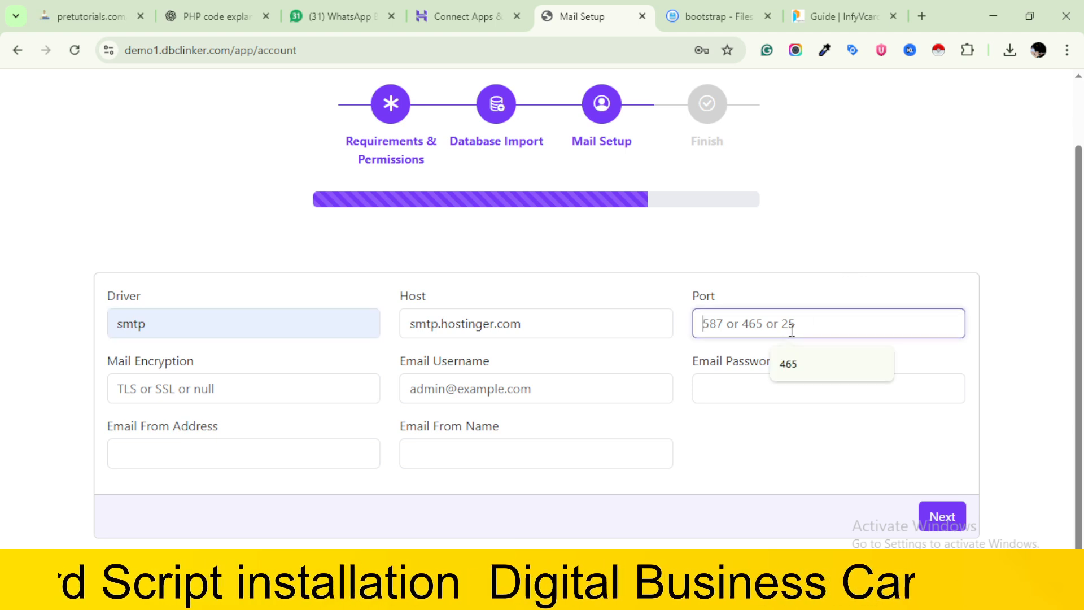
left_click(793, 371)
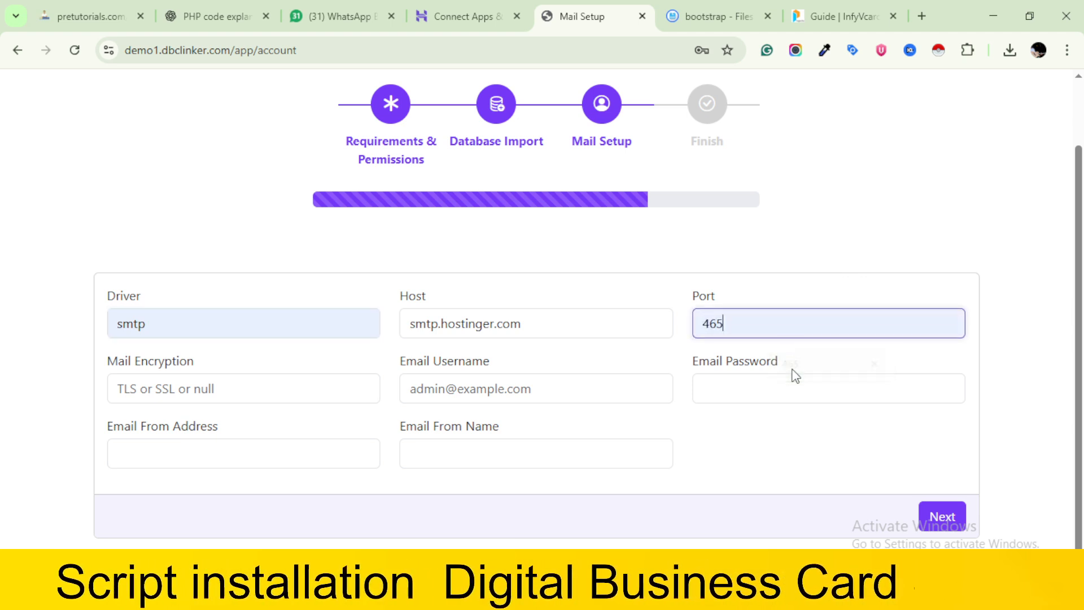
left_click(180, 388)
left_click(205, 428)
left_click(460, 17)
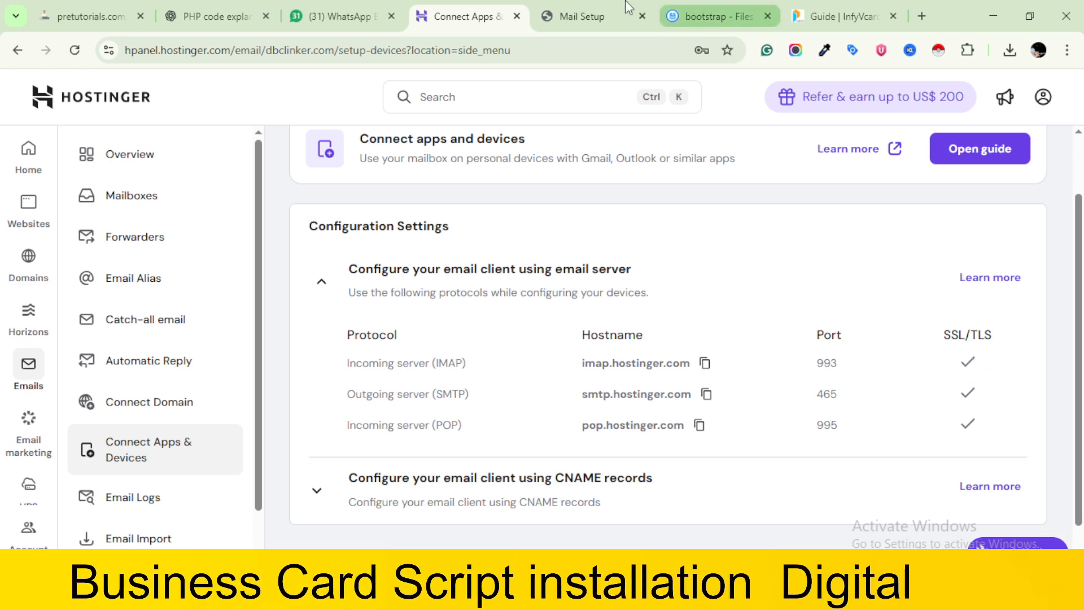
left_click(574, 8)
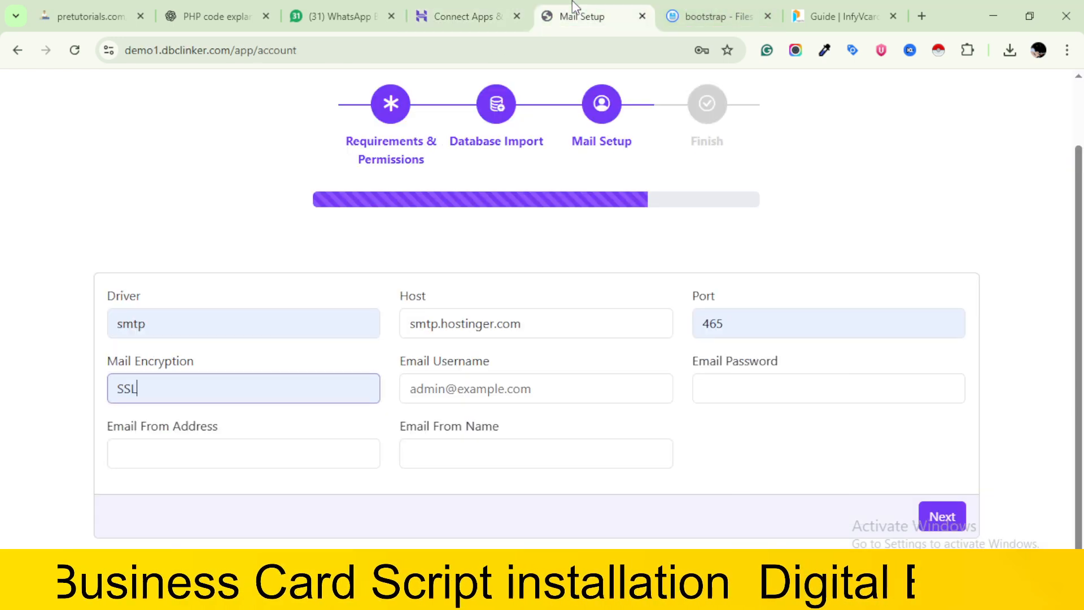
Switch to Hostinger and start creating a new mailbox for dbclinker.com
left_click(475, 389)
left_click(467, 8)
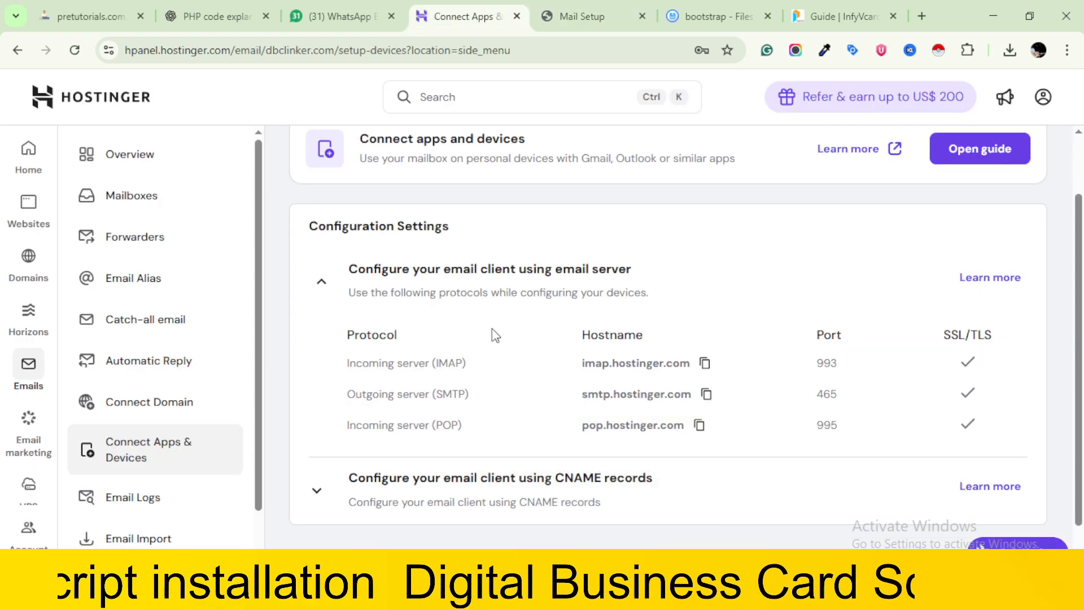
scroll(495, 335, "down", 1)
scroll(496, 336, "up", 3)
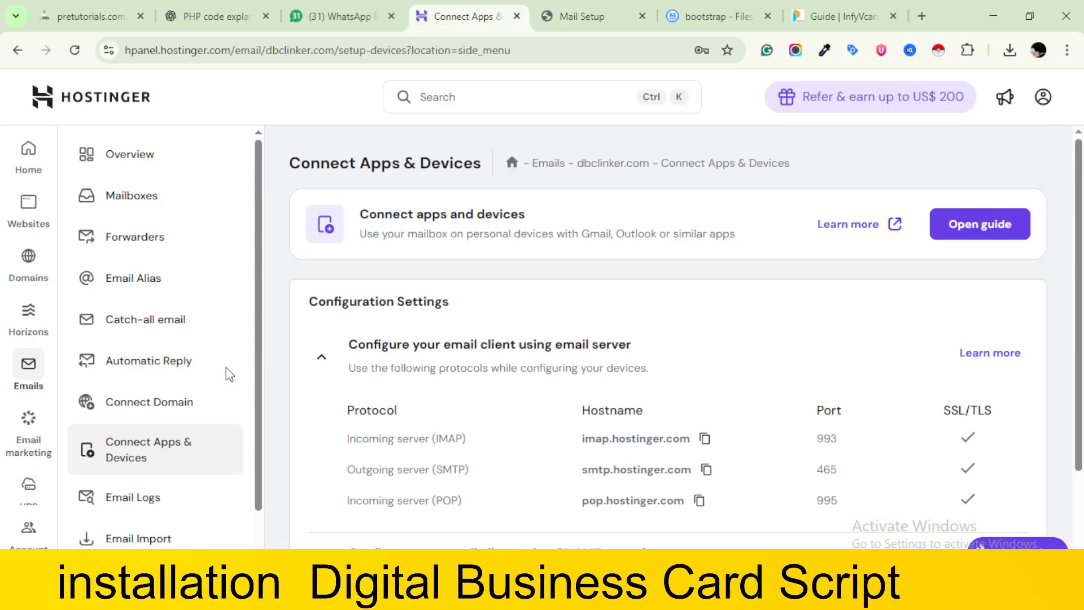
left_click(144, 199)
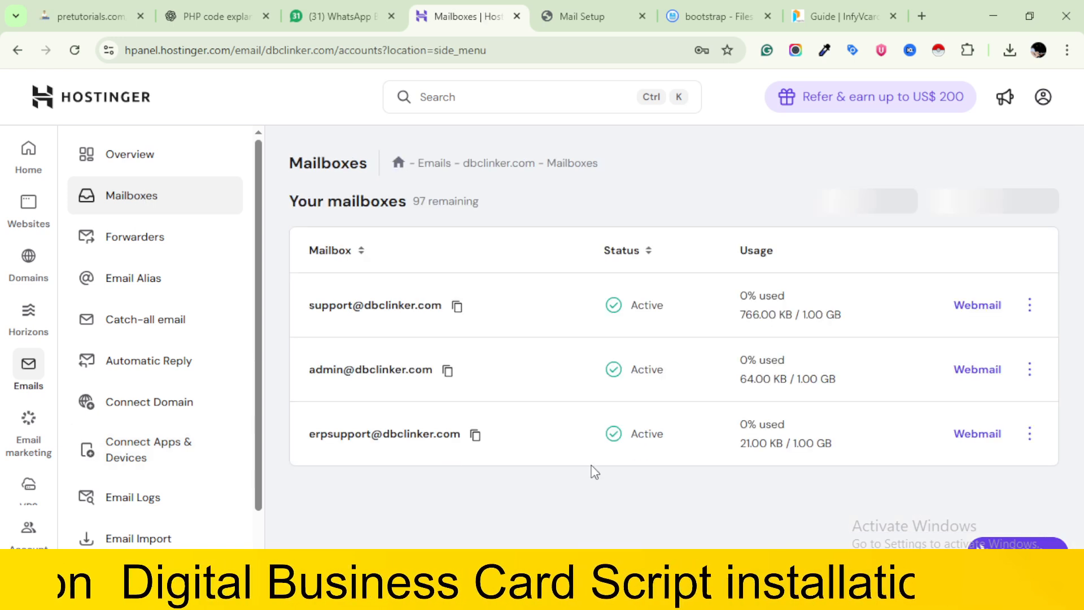
left_click(1003, 213)
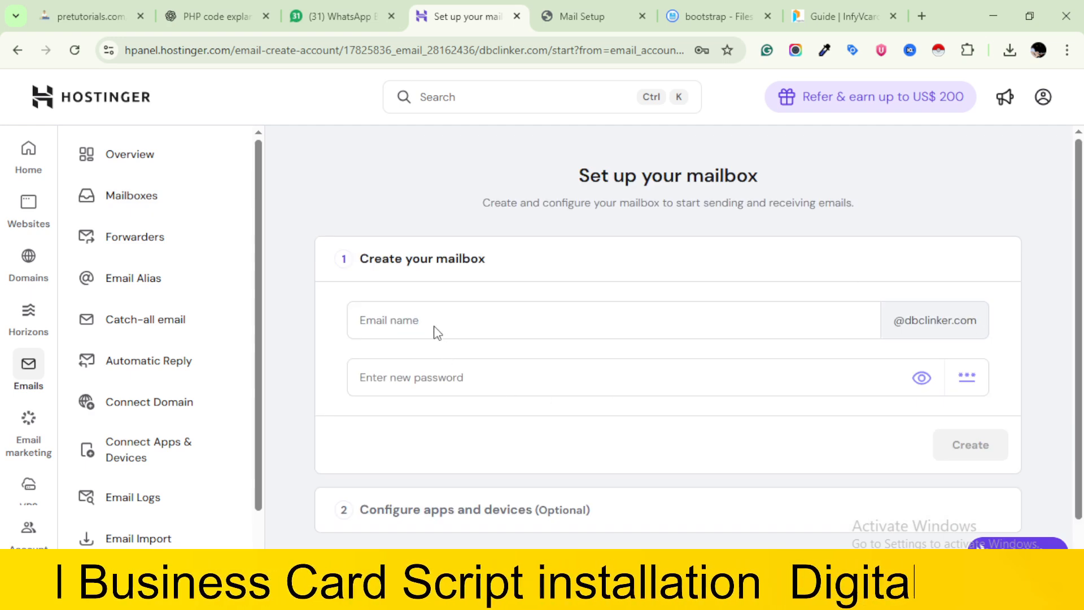
Create the mailbox with the email name demodbc and the autofilled saved password
left_click(432, 322)
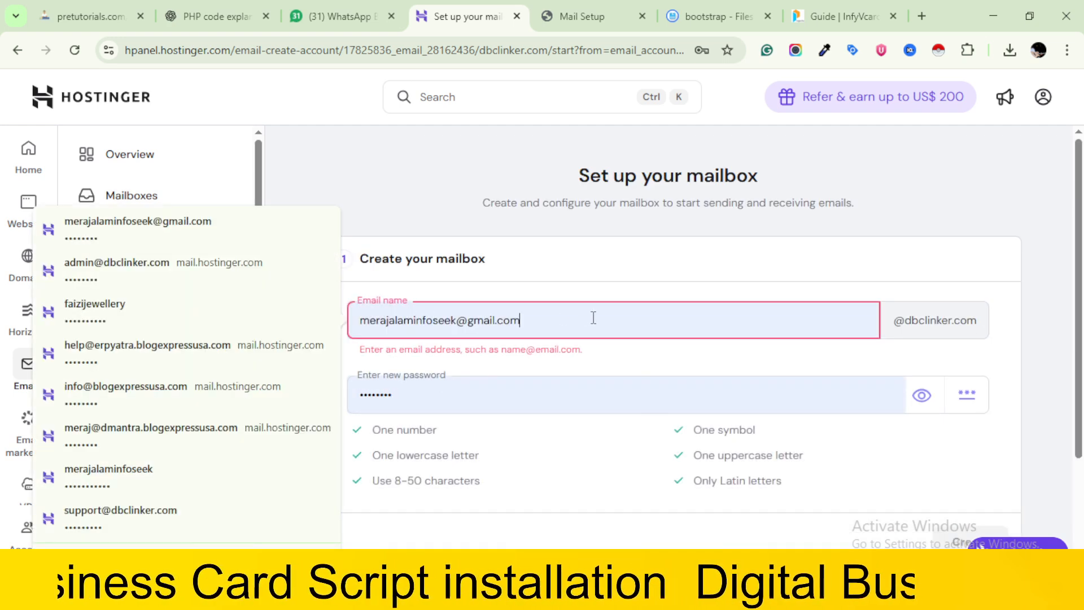
key("ctrl+a")
key("BackSpace")
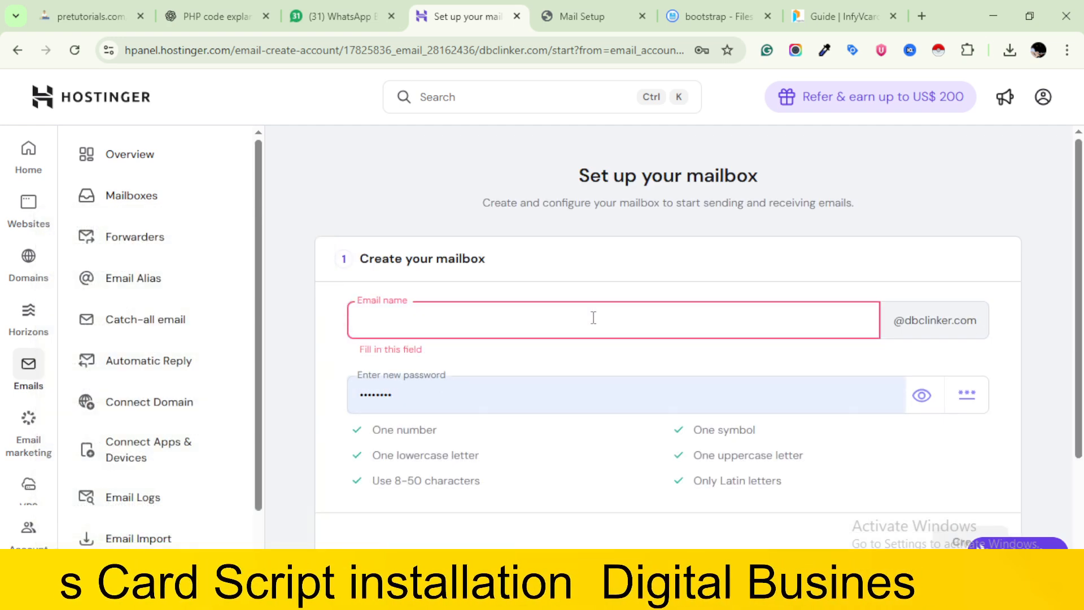
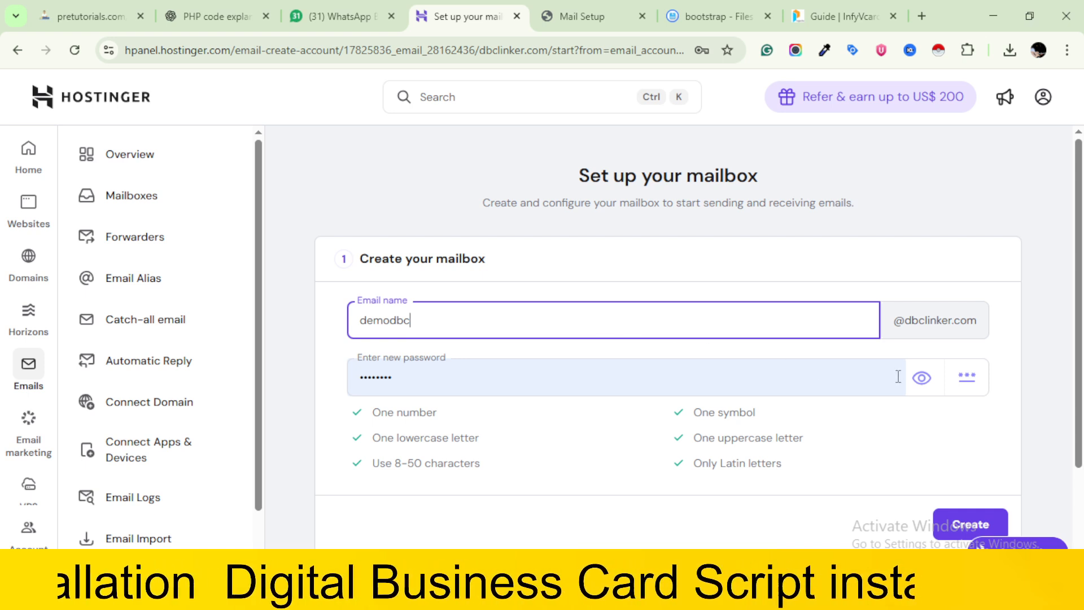
left_click(922, 378)
left_click(922, 379)
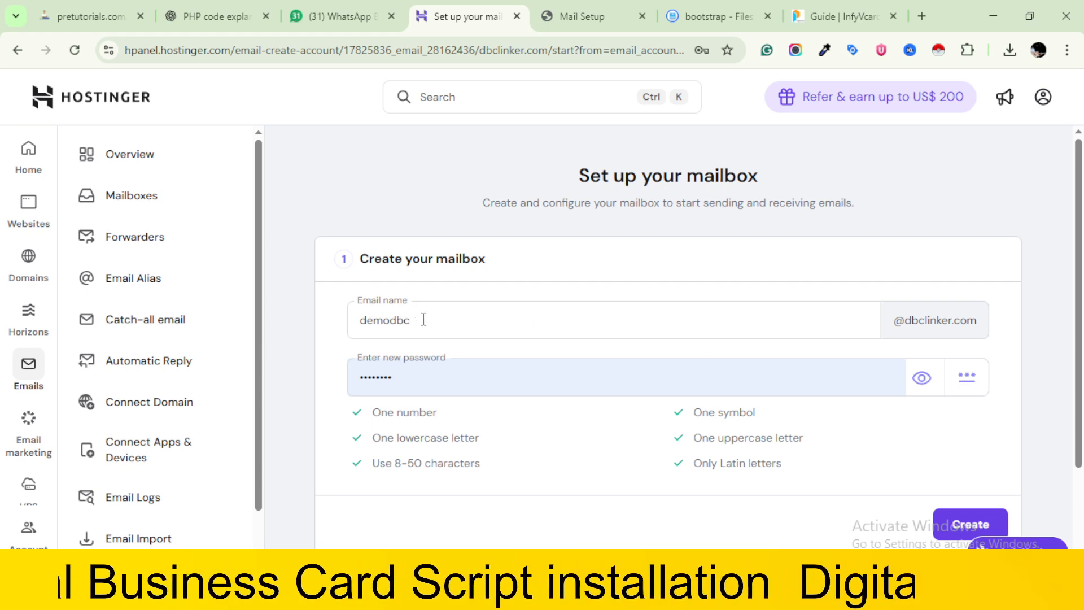
scroll(733, 435, "down", 2)
left_click(972, 392)
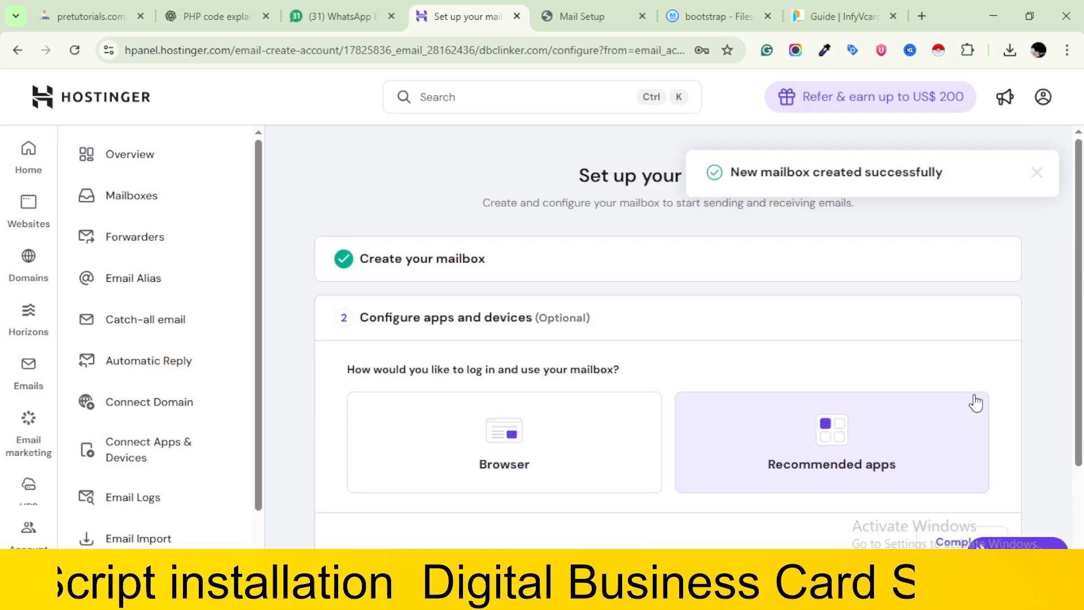
Show the server settings among the recommended apps and complete the mailbox setup
scroll(975, 403, "down", 2)
left_click(809, 302)
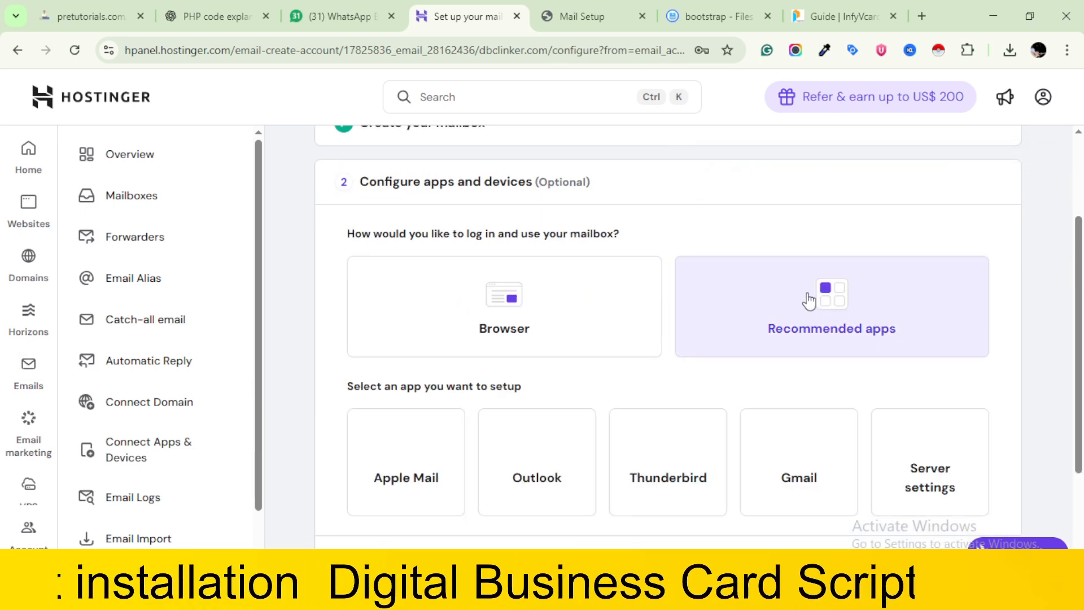
scroll(809, 302, "down", 3)
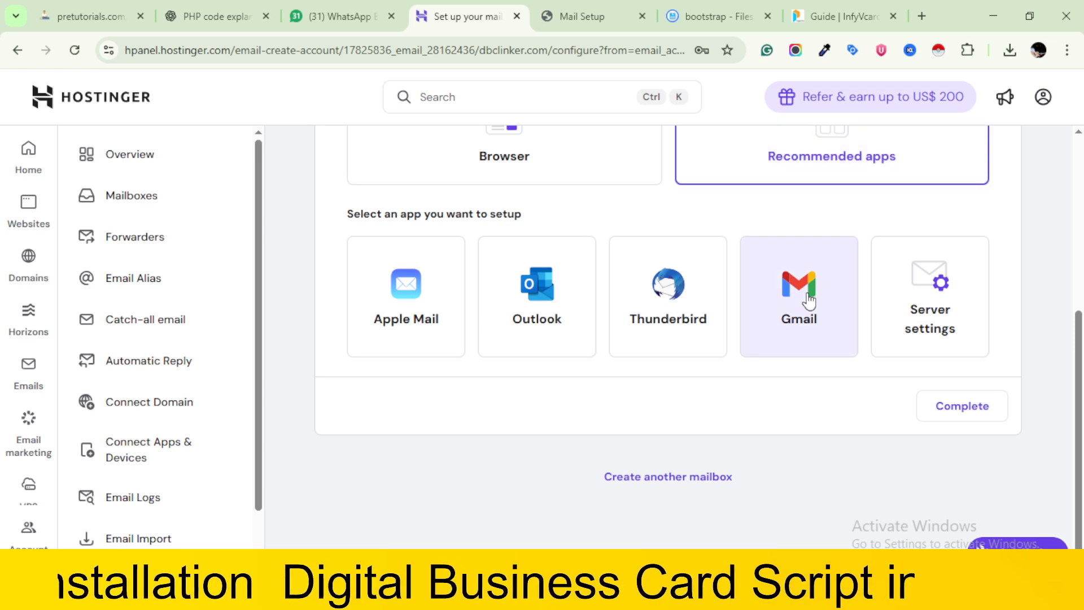
left_click(932, 287)
scroll(932, 287, "down", 2)
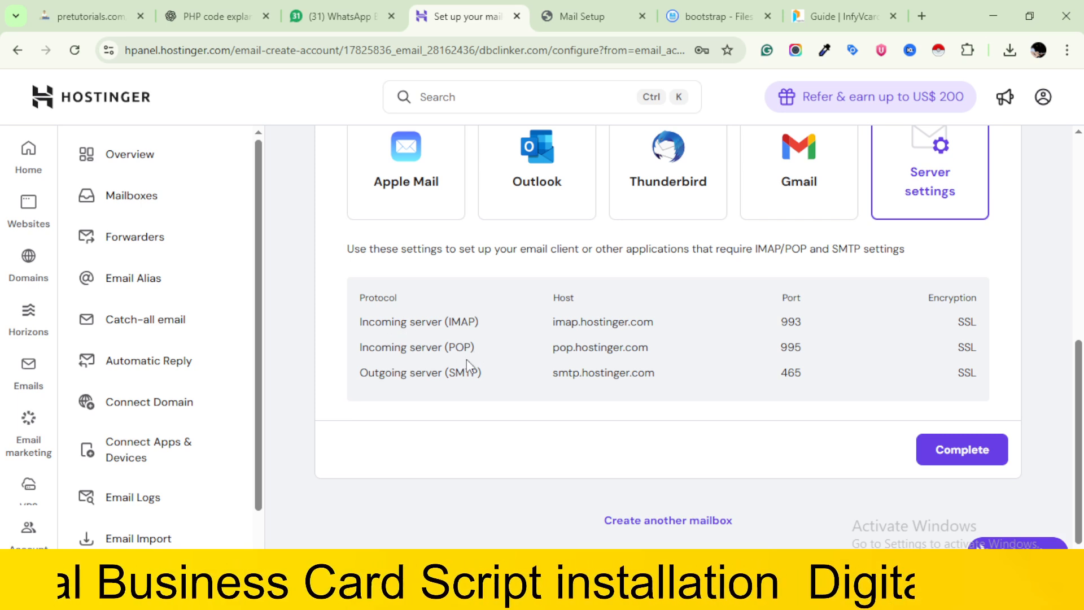
left_click(964, 448)
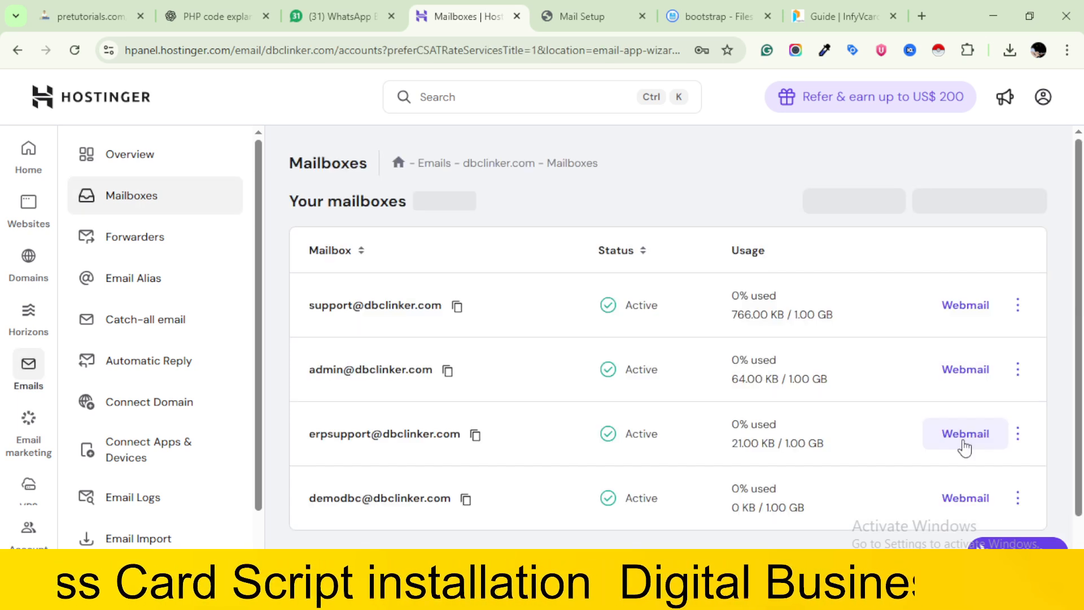
Copy the new demodbc mailbox's address from Hostinger into the installer's Email Username field
left_click(467, 506)
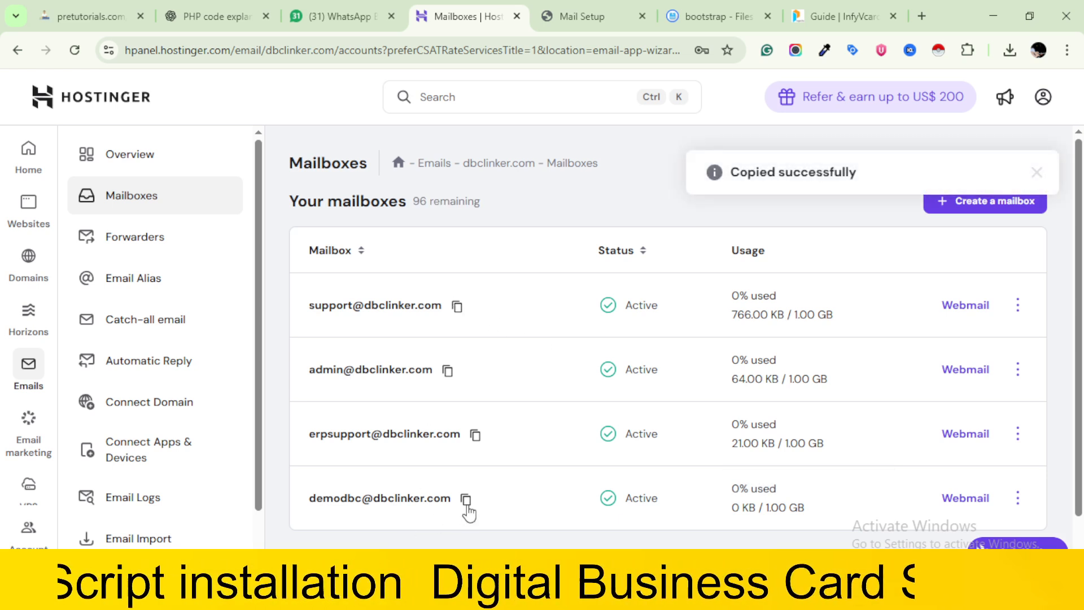
left_click(663, 13)
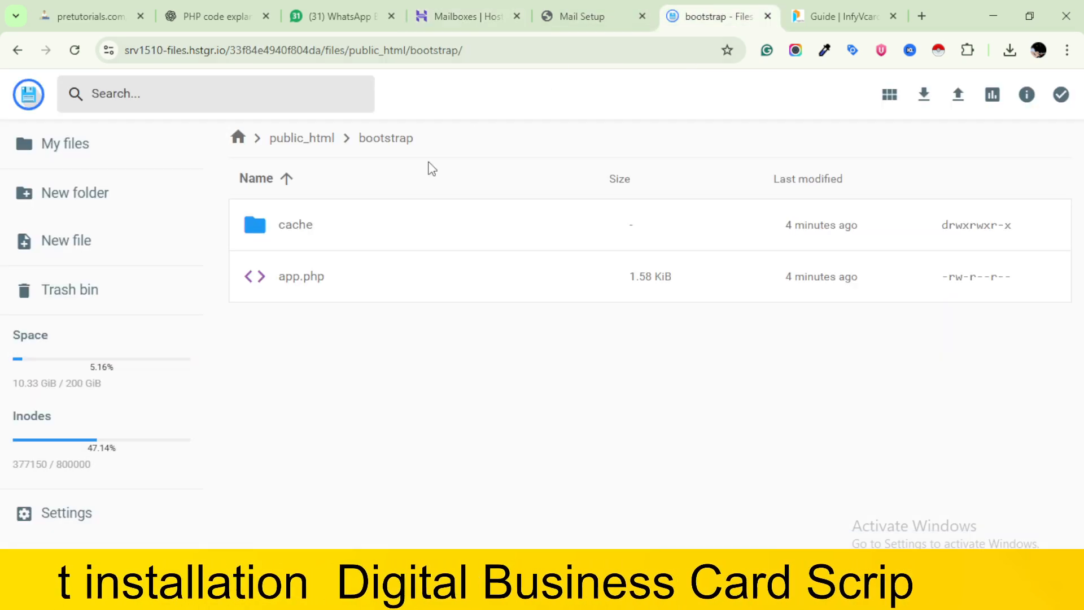
left_click(540, 3)
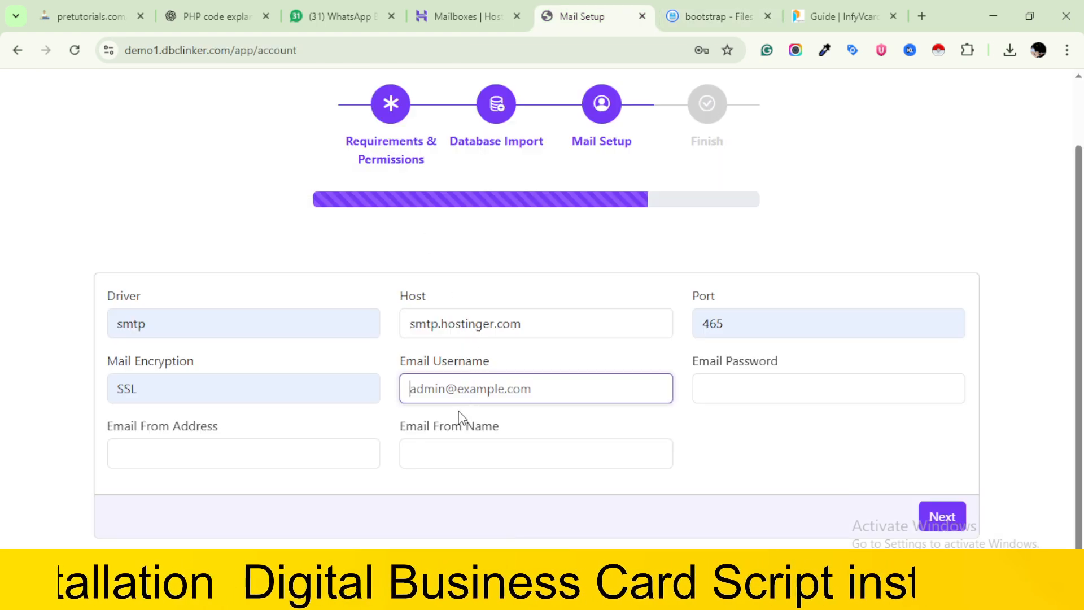
left_click(445, 390)
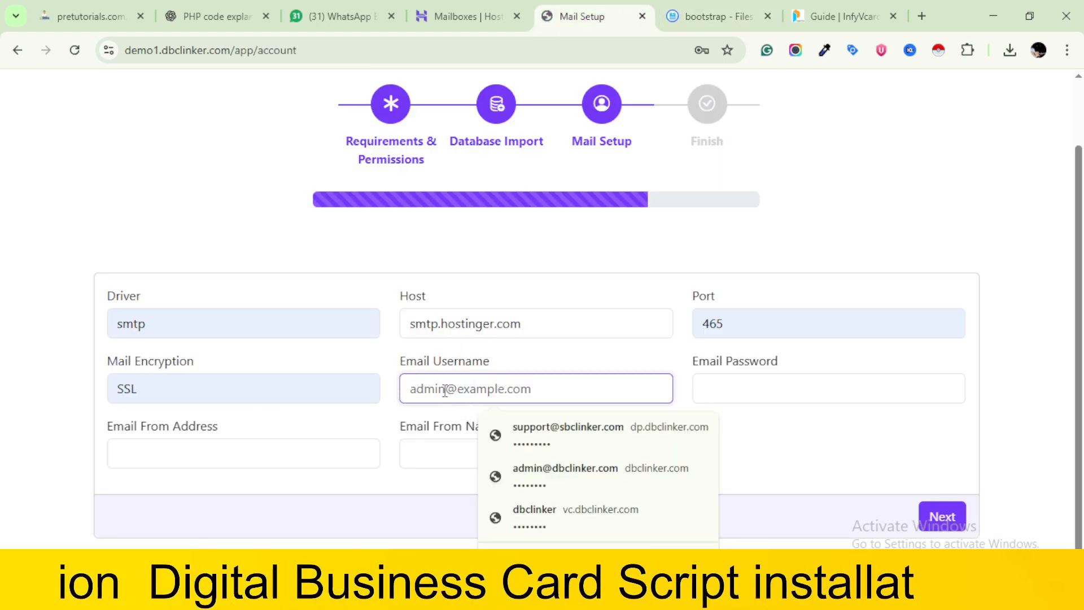
key("ctrl+v")
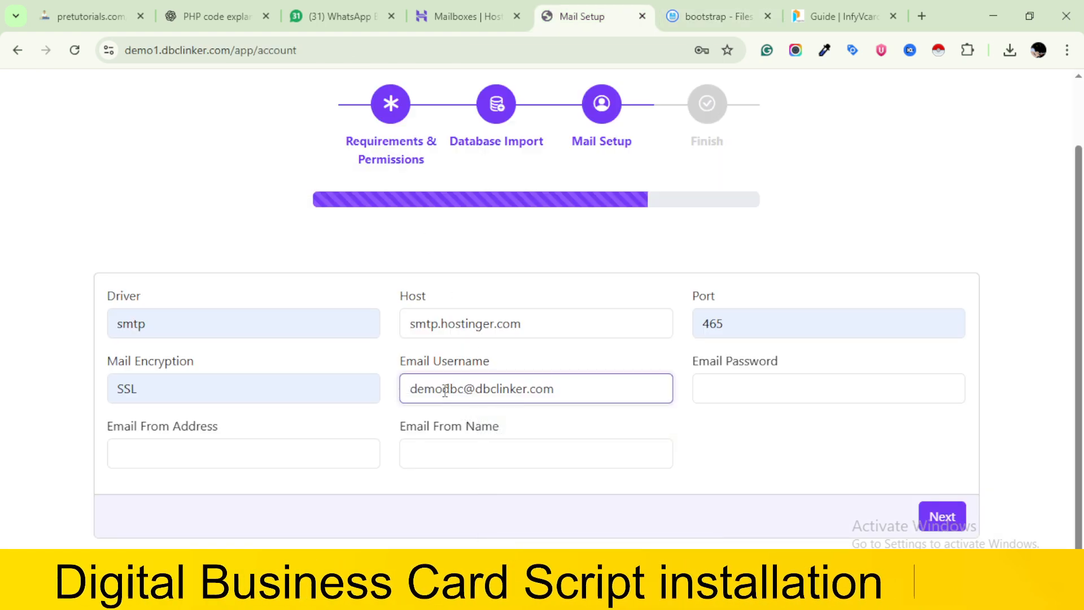
Paste the mailbox address into the Email From Address field and set Email From Name to "demo DBC"
left_click(226, 451)
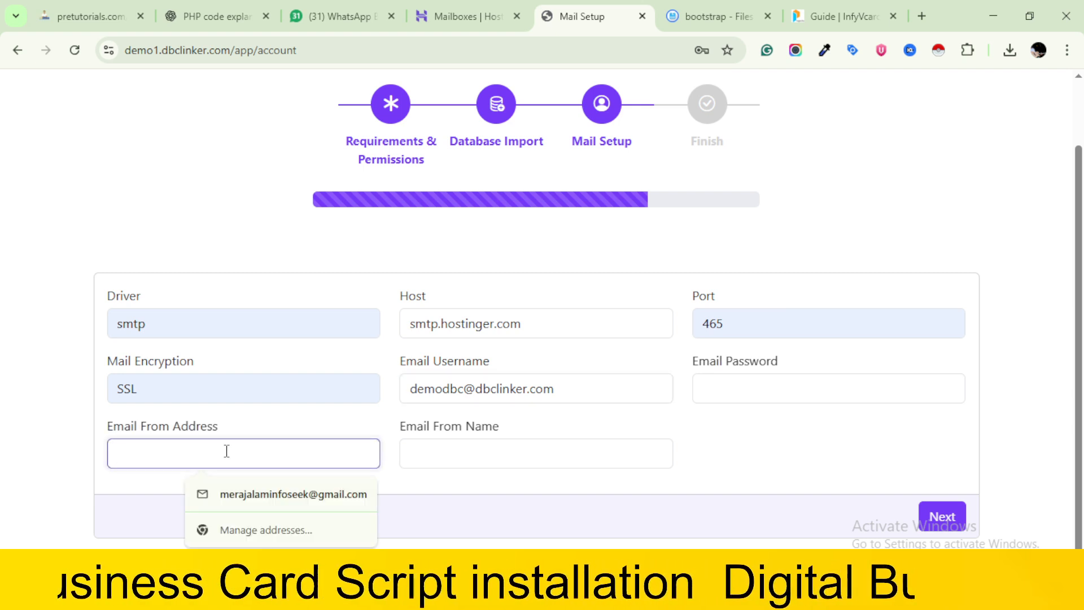
key("ctrl+v")
left_click(437, 450)
type("demo")
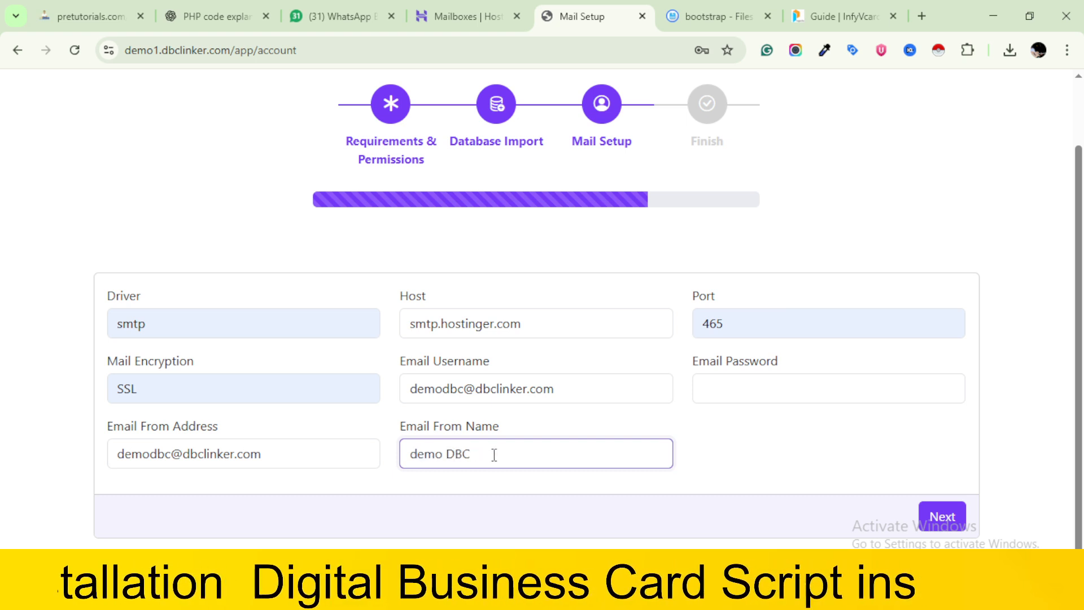
Enter the mailbox password in the Email Password field and submit the mail setup
left_click(734, 386)
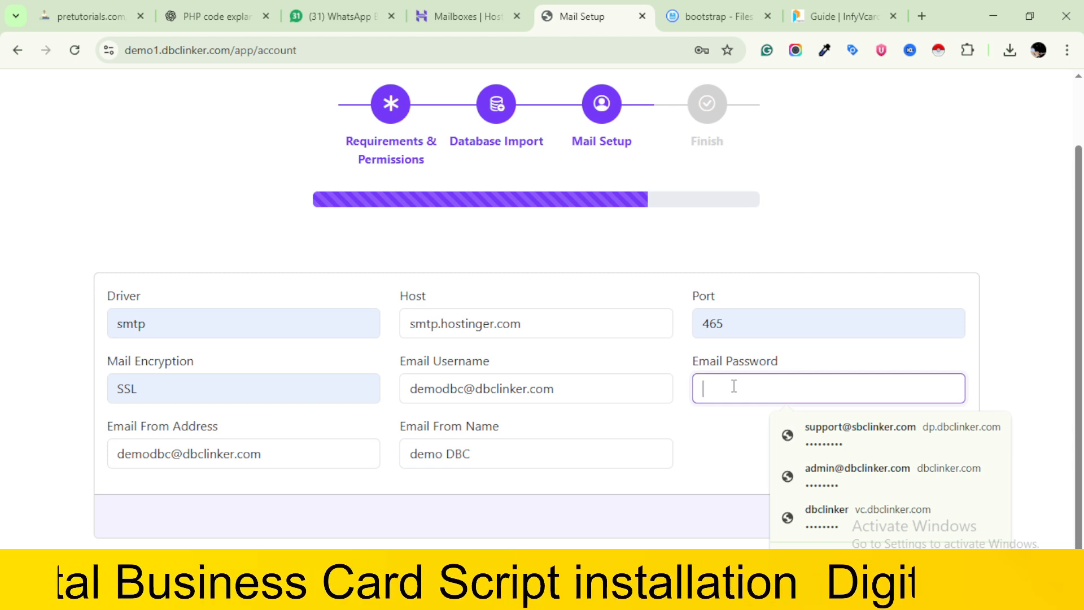
type("***")
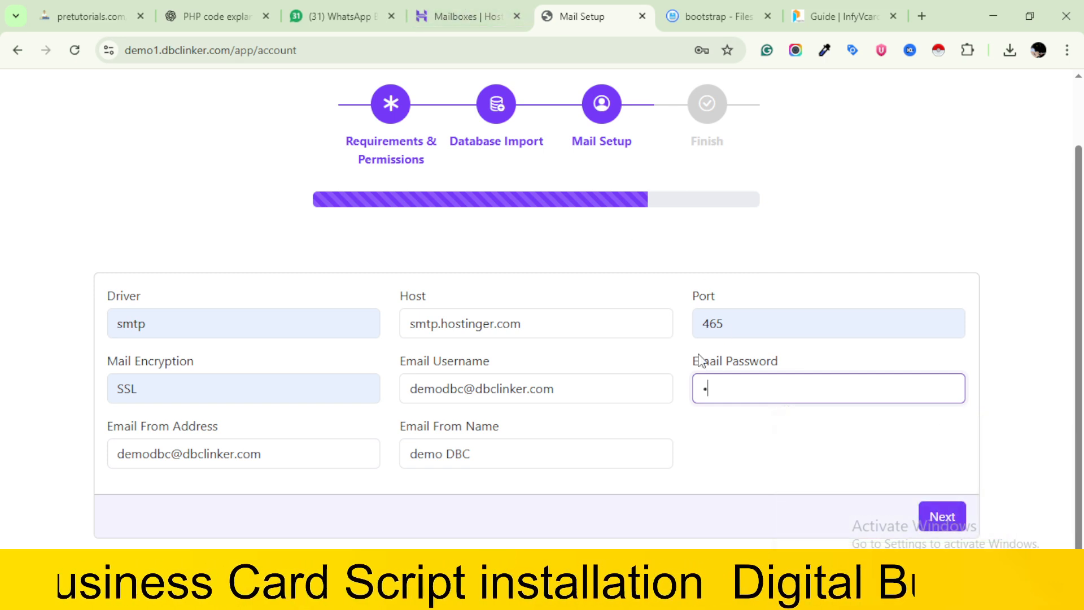
type("*****")
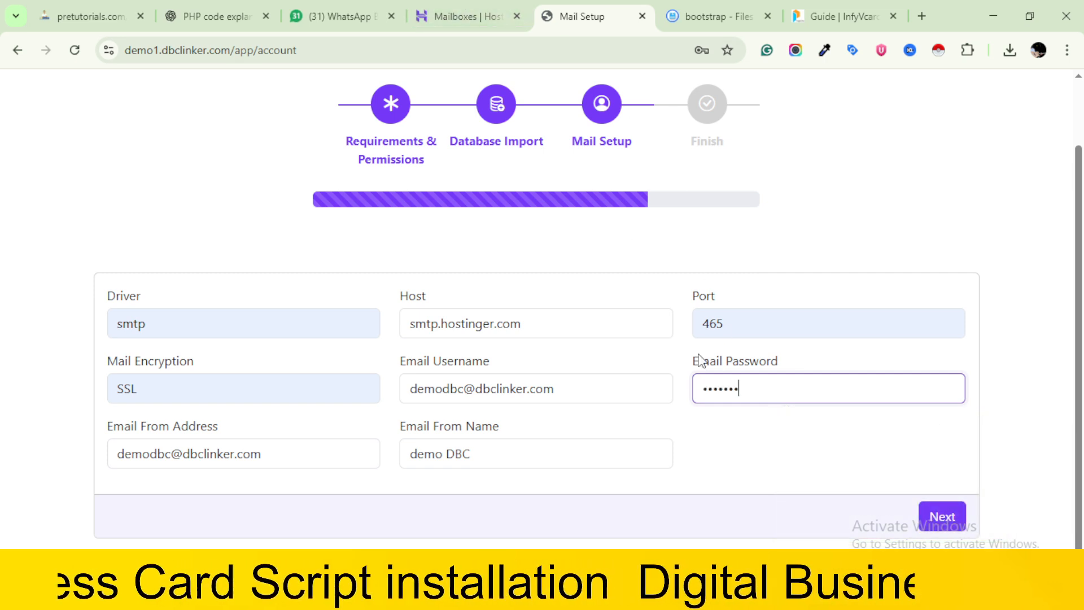
key("ctrl+a")
key("BackSpace")
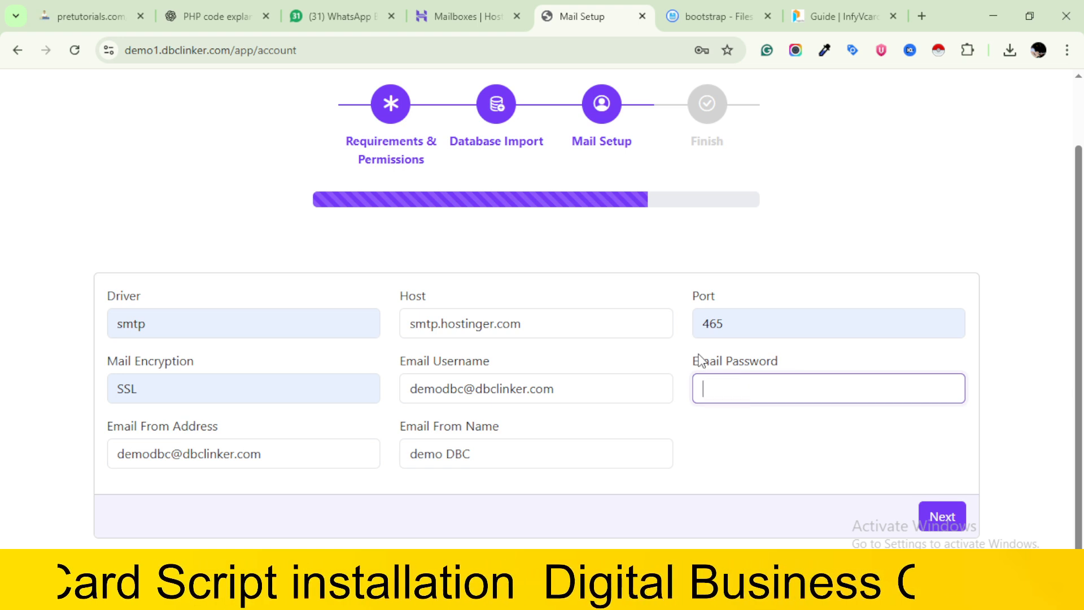
type("*****")
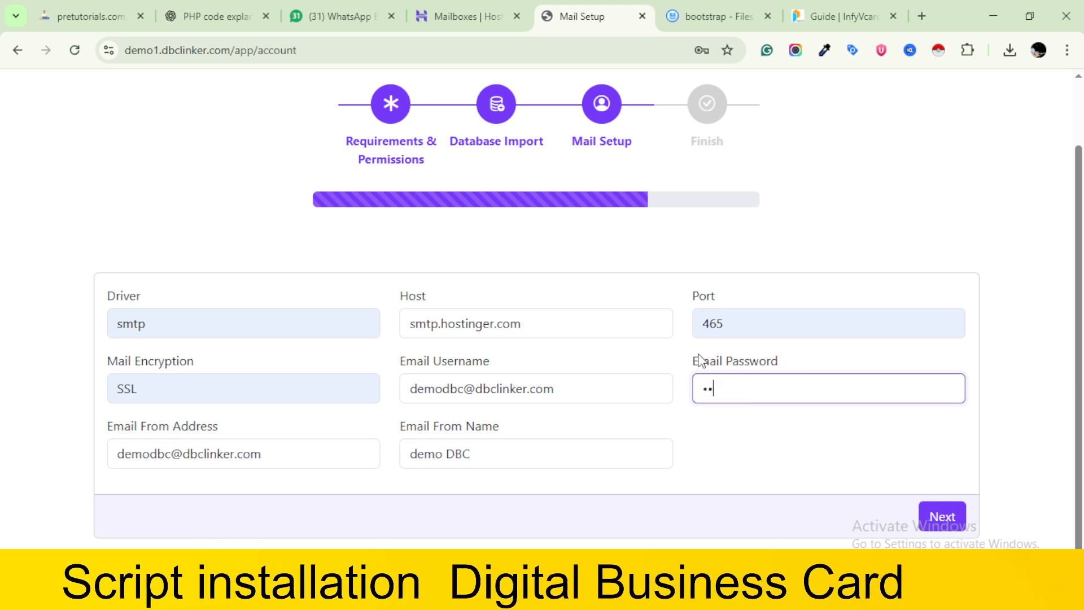
type("***")
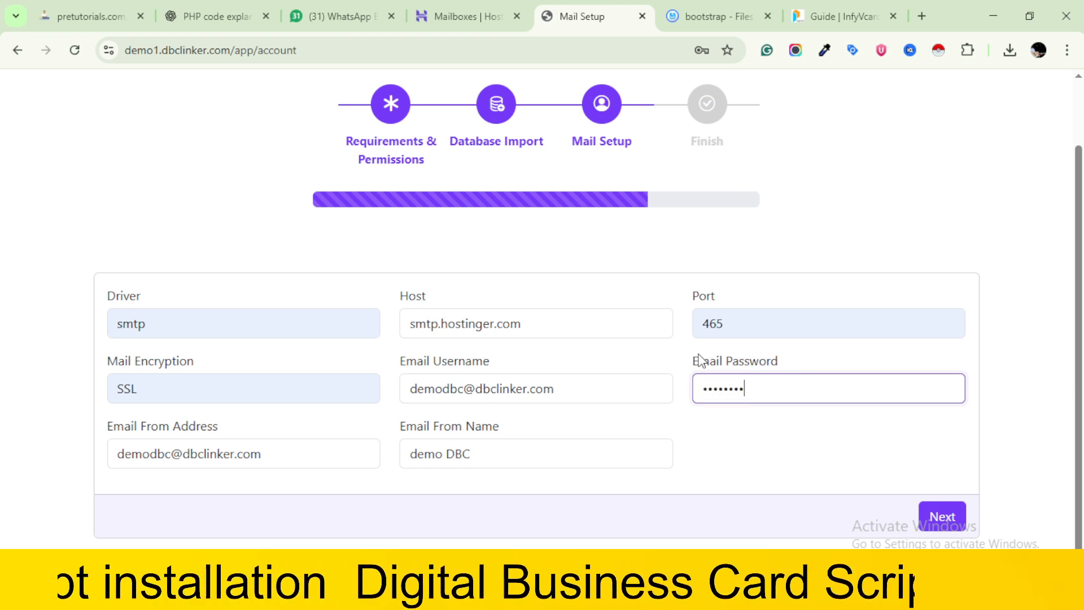
left_click(938, 520)
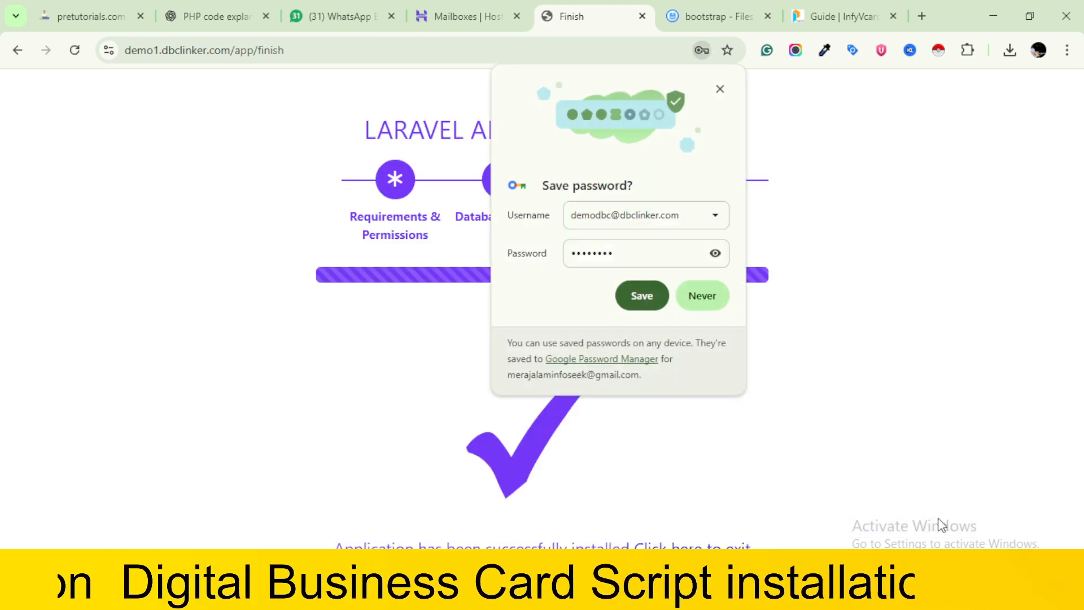
Decline saving the mailbox password in the browser and exit the installer to the demo1.dbclinker.com site
left_click(702, 296)
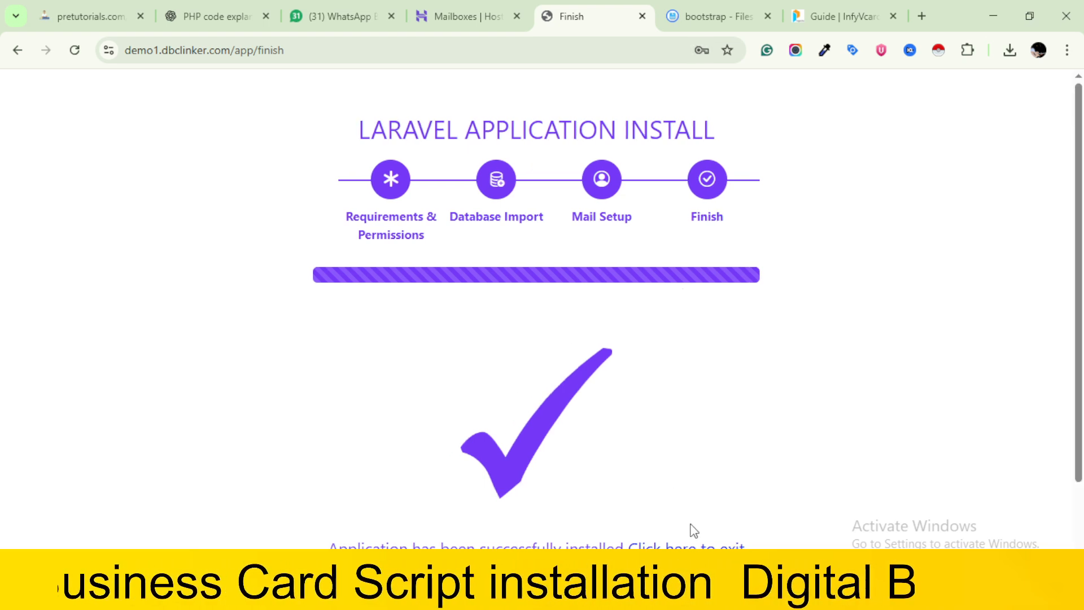
left_click(692, 550)
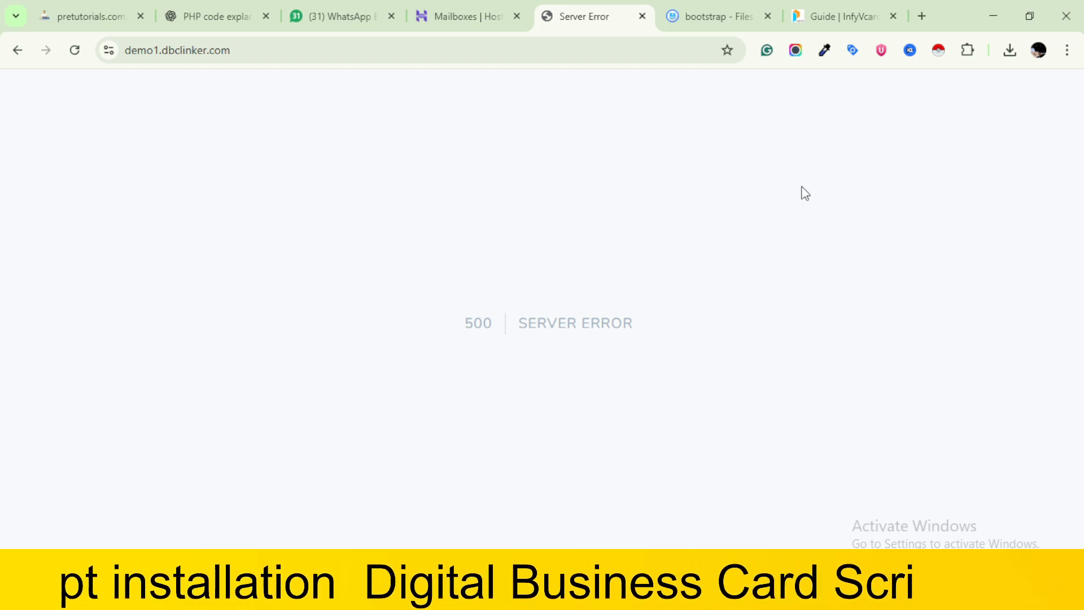
left_click(1010, 51)
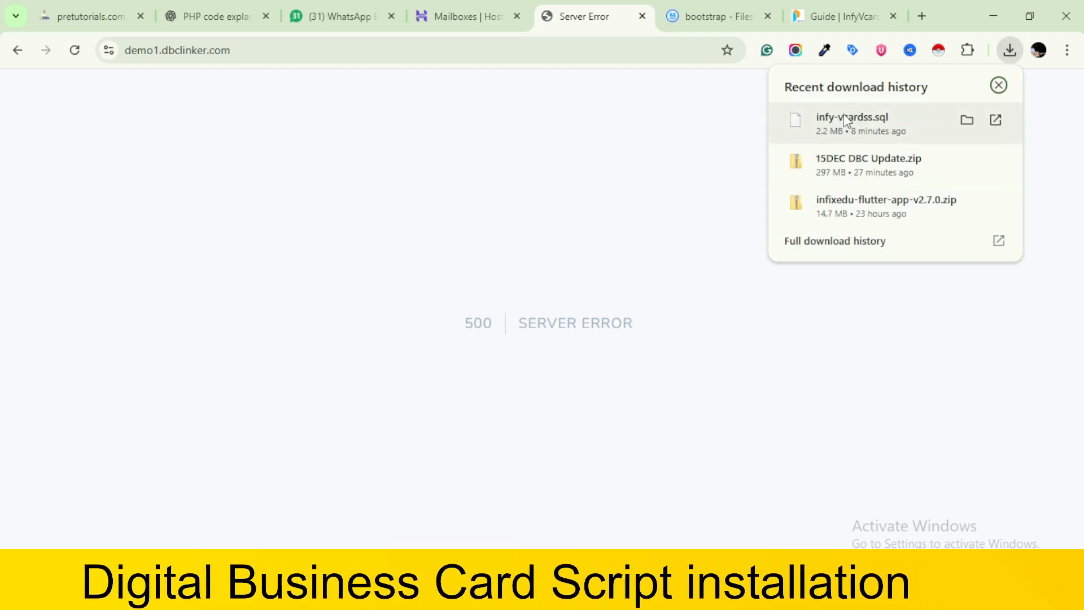
Find demo1.dbclinker.com among the websites on Hostinger's home page and check its live site
left_click(473, 8)
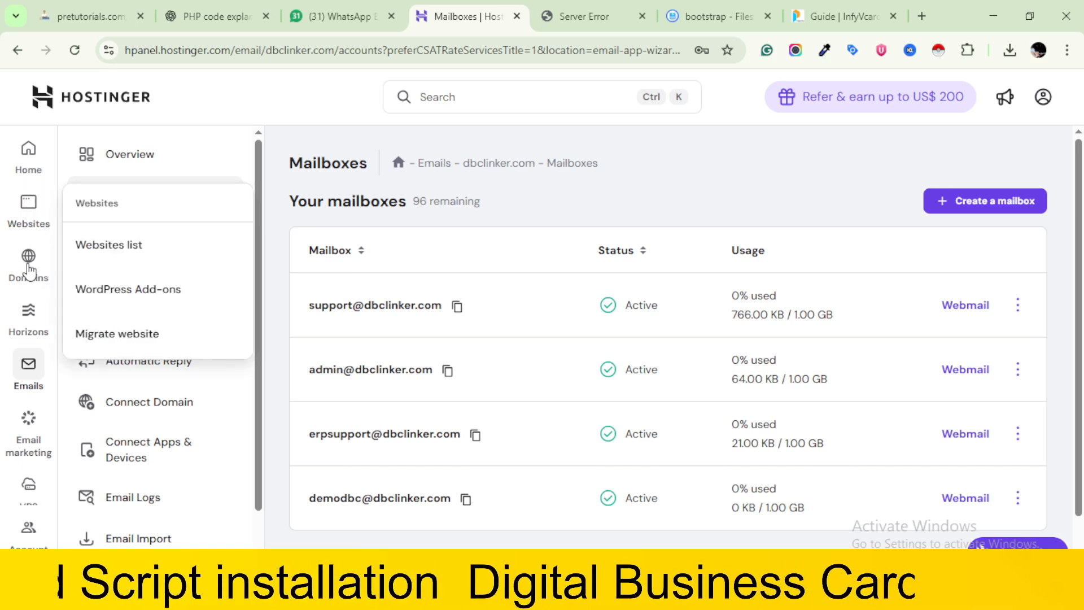
mouse_move(30, 269)
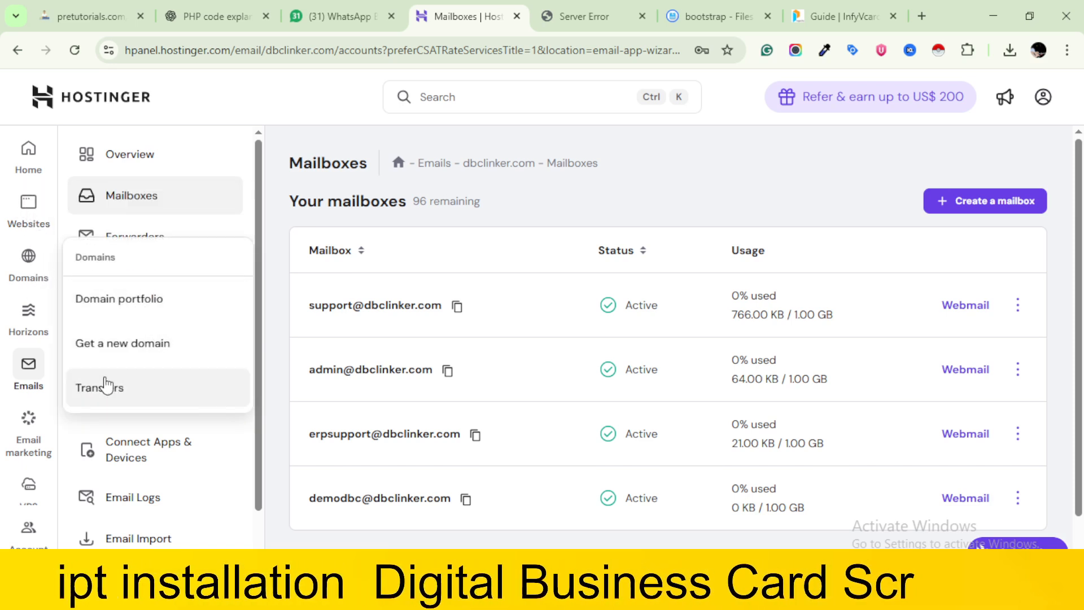
left_click(25, 176)
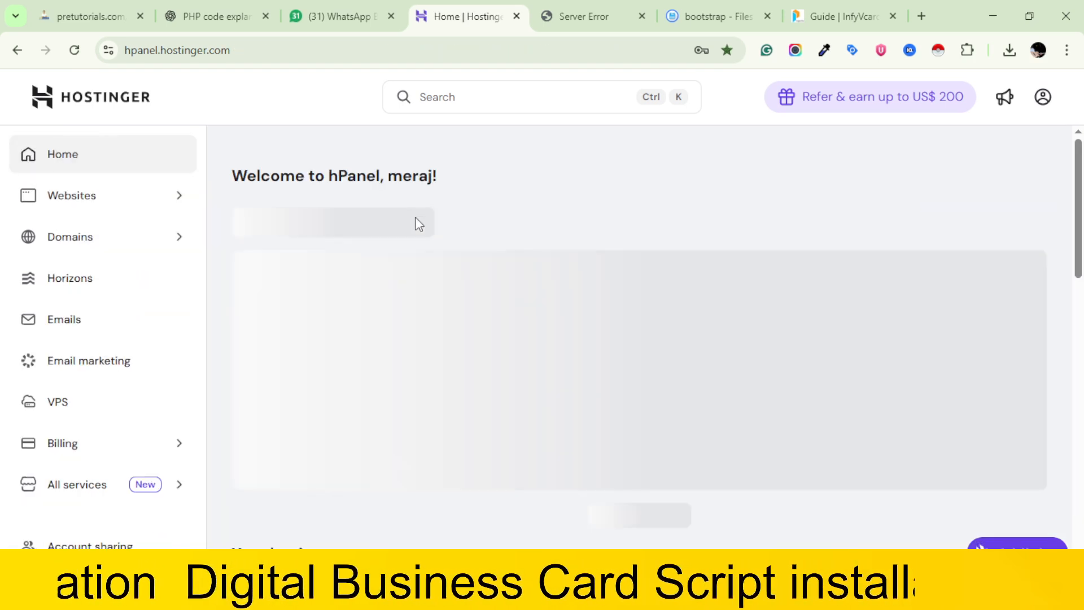
scroll(418, 224, "down", 2)
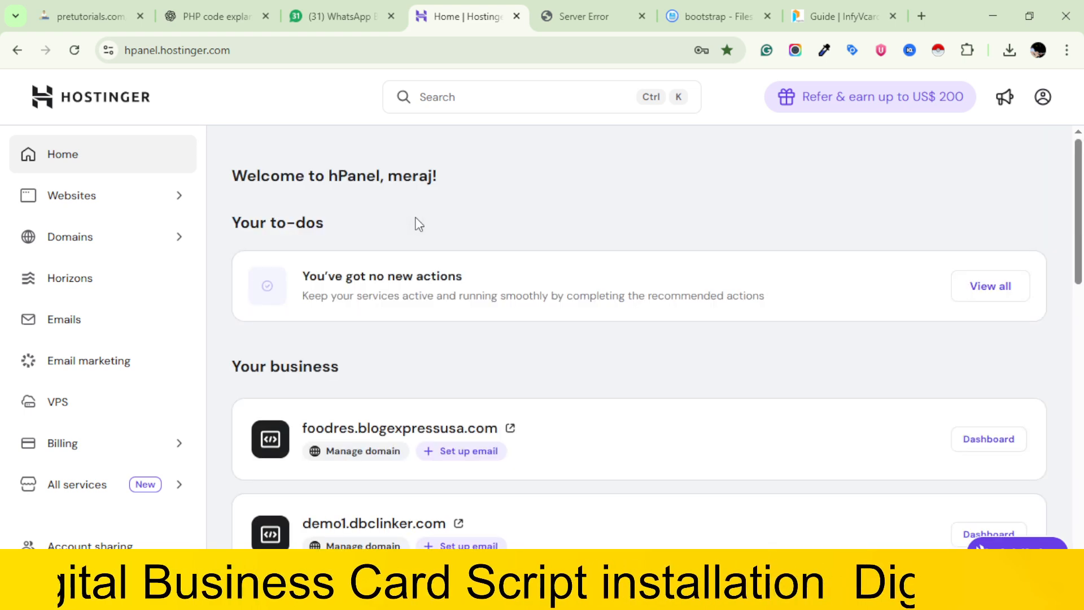
scroll(416, 218, "down", 5)
scroll(418, 224, "down", 10)
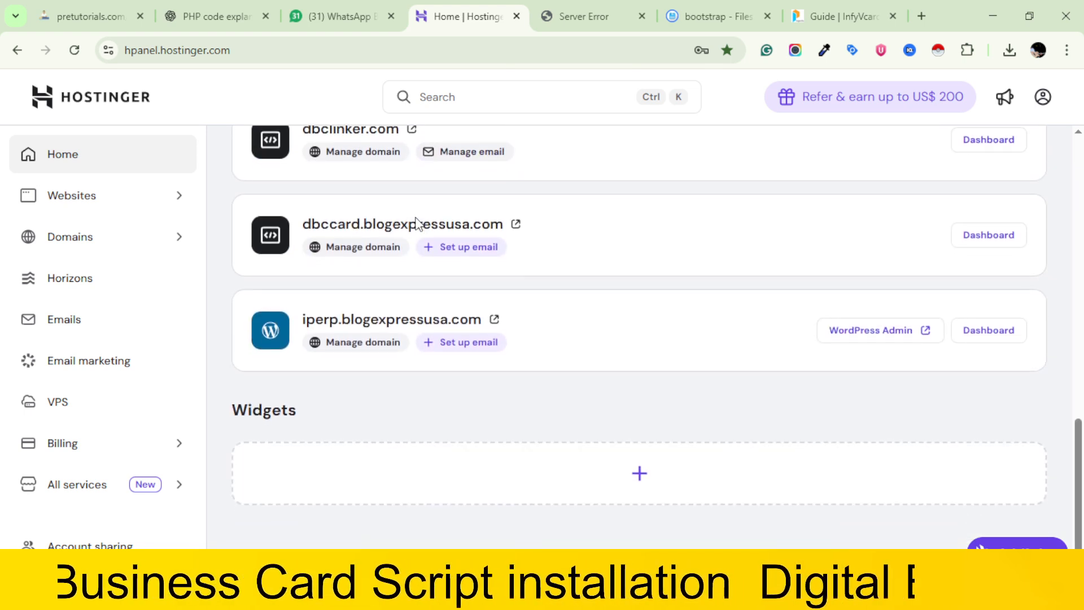
scroll(416, 221, "up", 8)
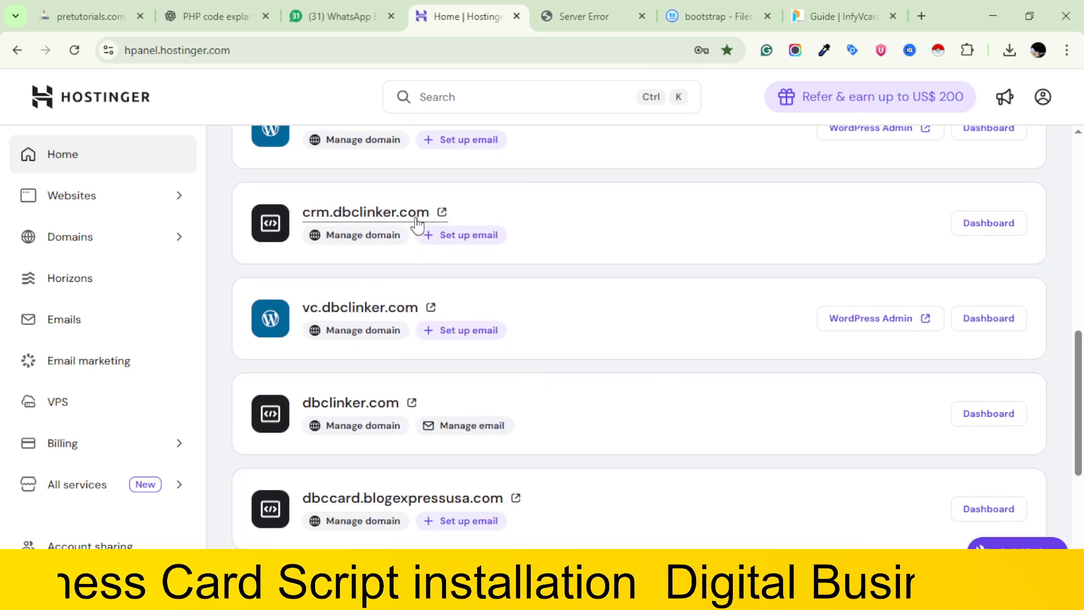
scroll(417, 225, "up", 2)
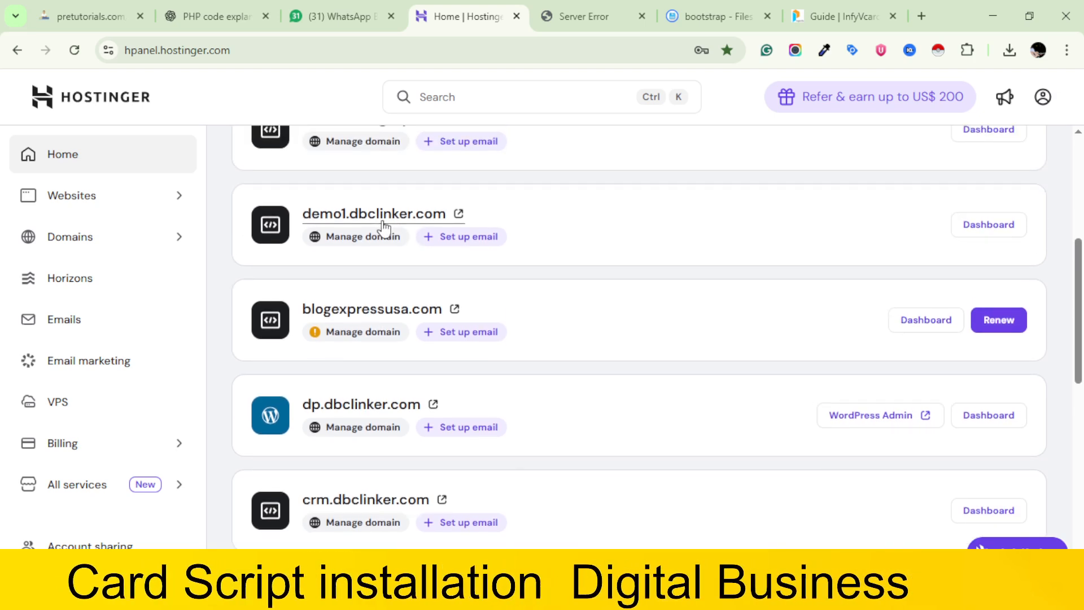
left_click(383, 221)
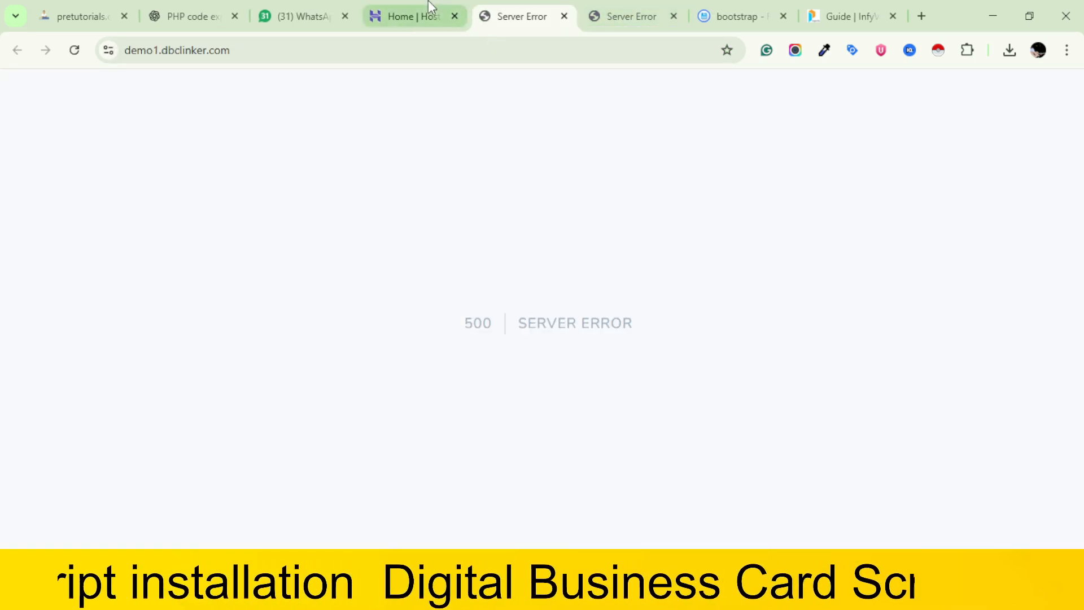
left_click(564, 16)
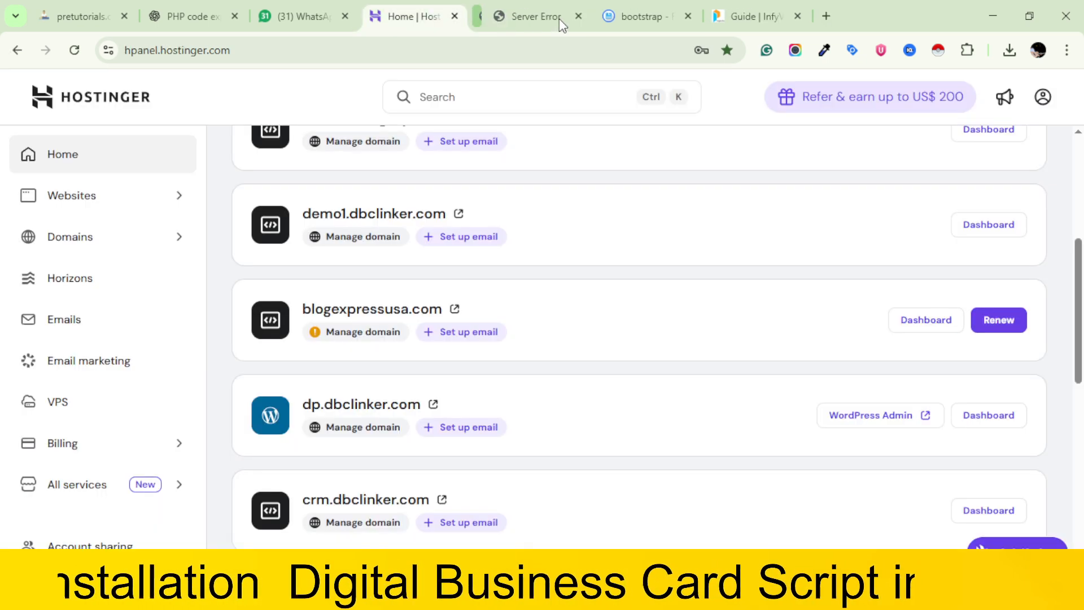
Enter phpMyAdmin for the dbclink database of demo1.dbclinker.com and import the infy-vcardss.sql file
left_click(1001, 226)
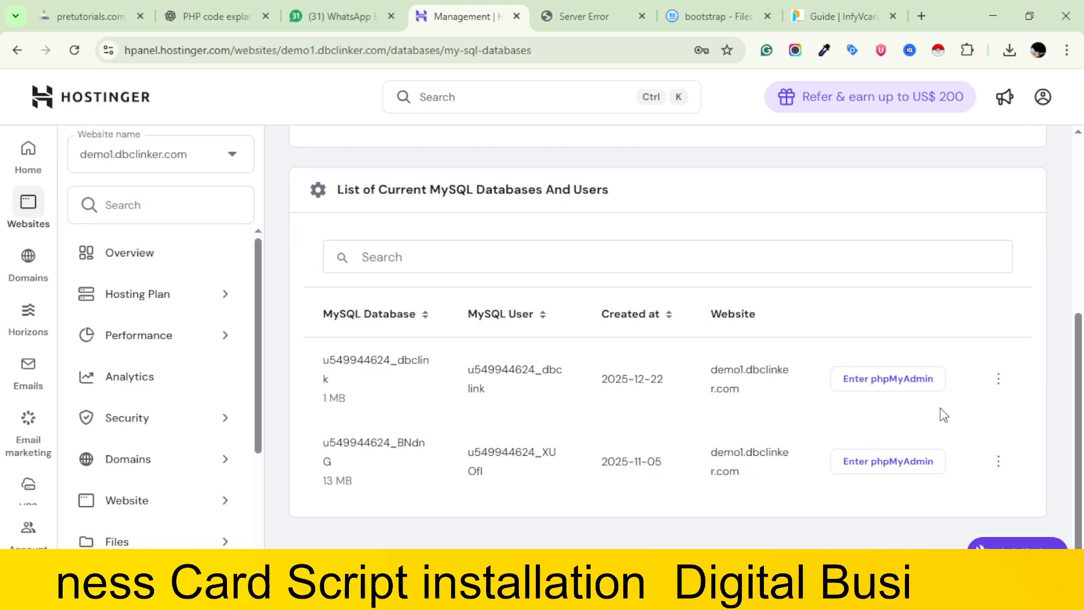
left_click(885, 379)
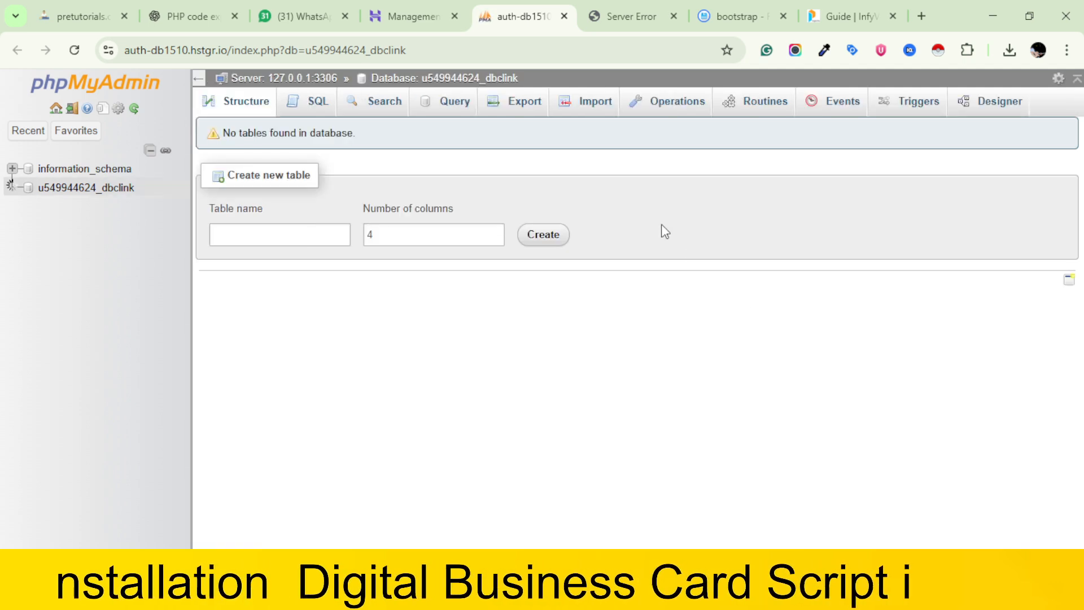
left_click(587, 103)
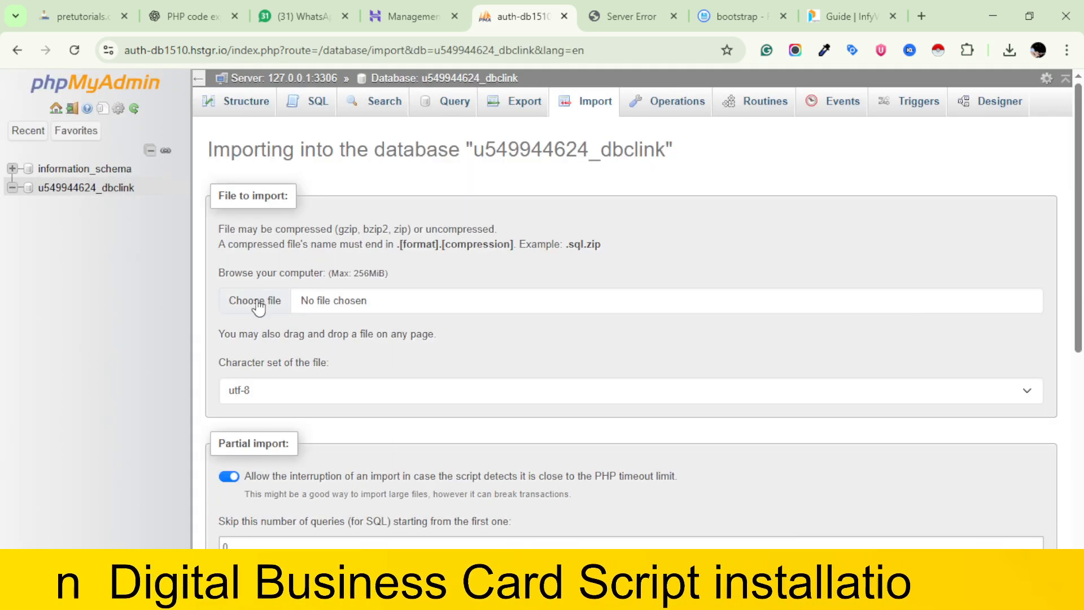
left_click(259, 305)
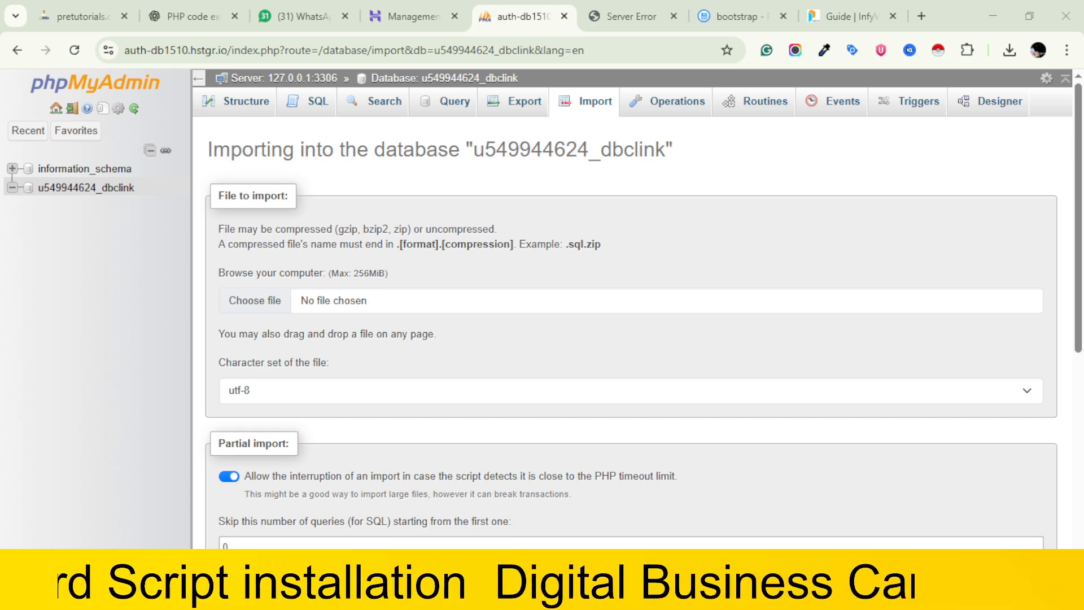
left_click(723, 500)
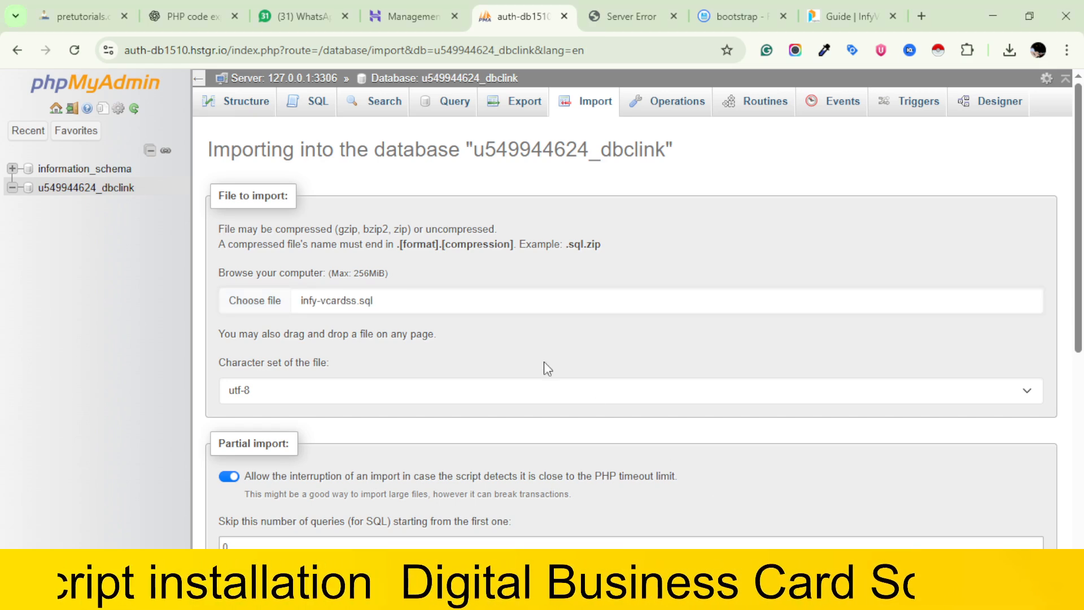
scroll(544, 362, "down", 3)
scroll(286, 353, "down", 4)
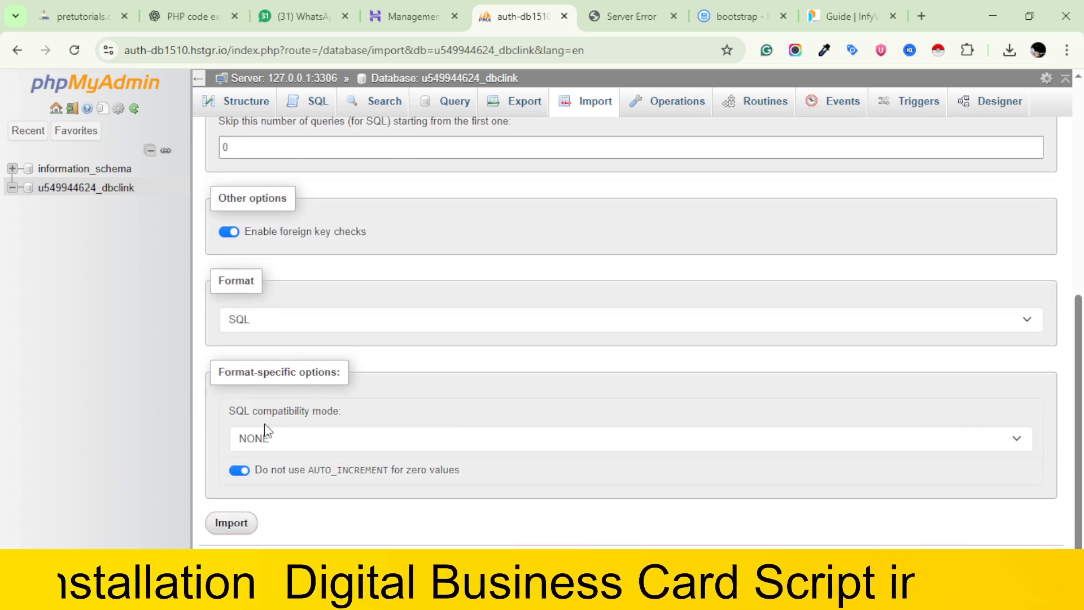
left_click(242, 527)
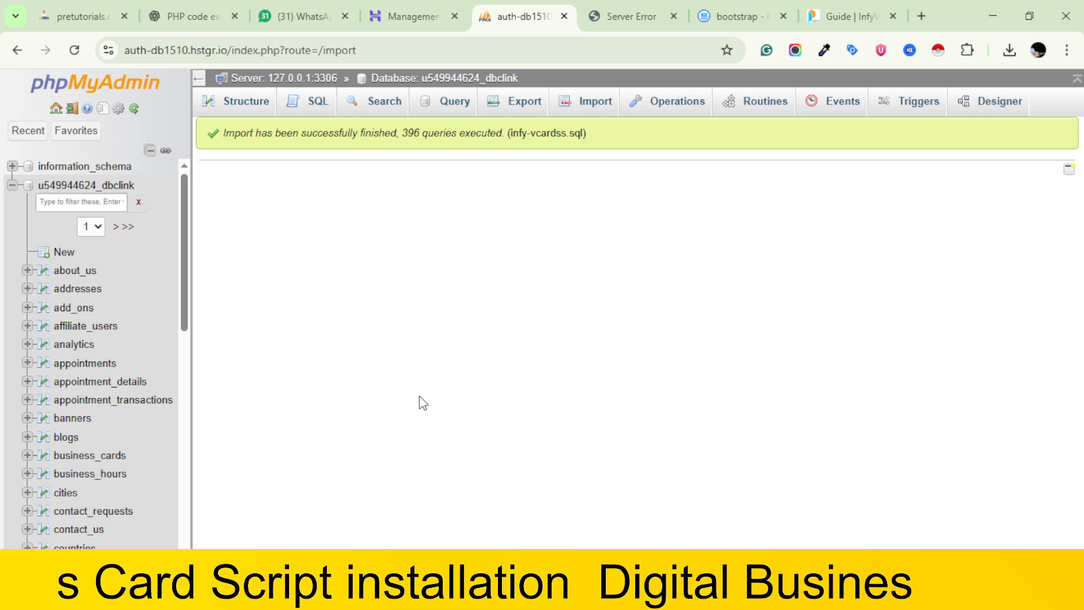
Close phpMyAdmin and reload the demo1.dbclinker.com site
left_click(563, 16)
left_click(509, 4)
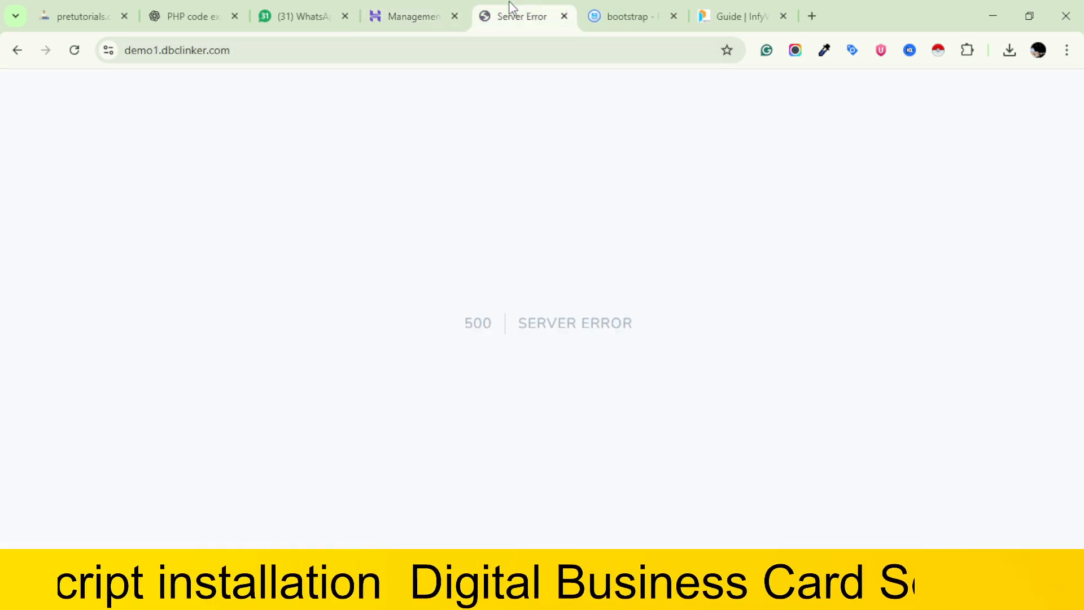
key("F5")
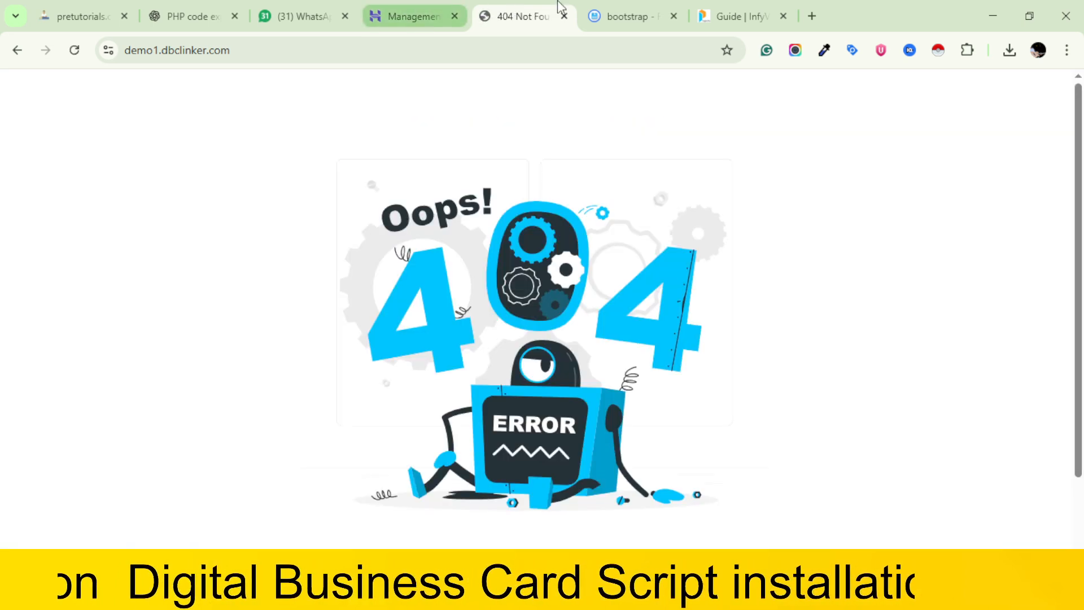
Open the .env file in the public_html folder of the Hostinger file manager for editing
left_click(648, 7)
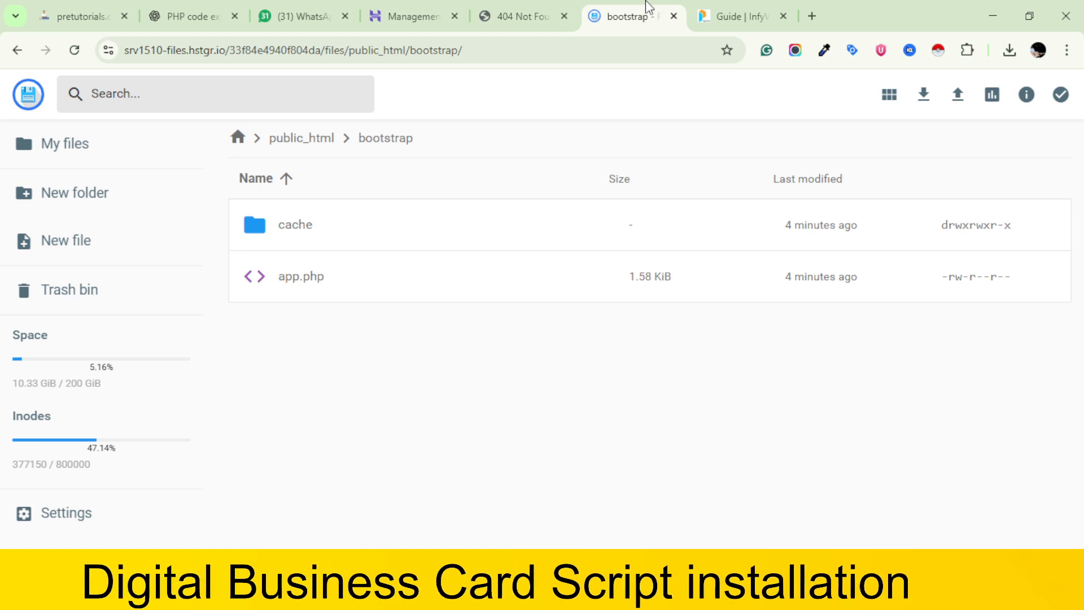
left_click(291, 141)
scroll(395, 344, "down", 4)
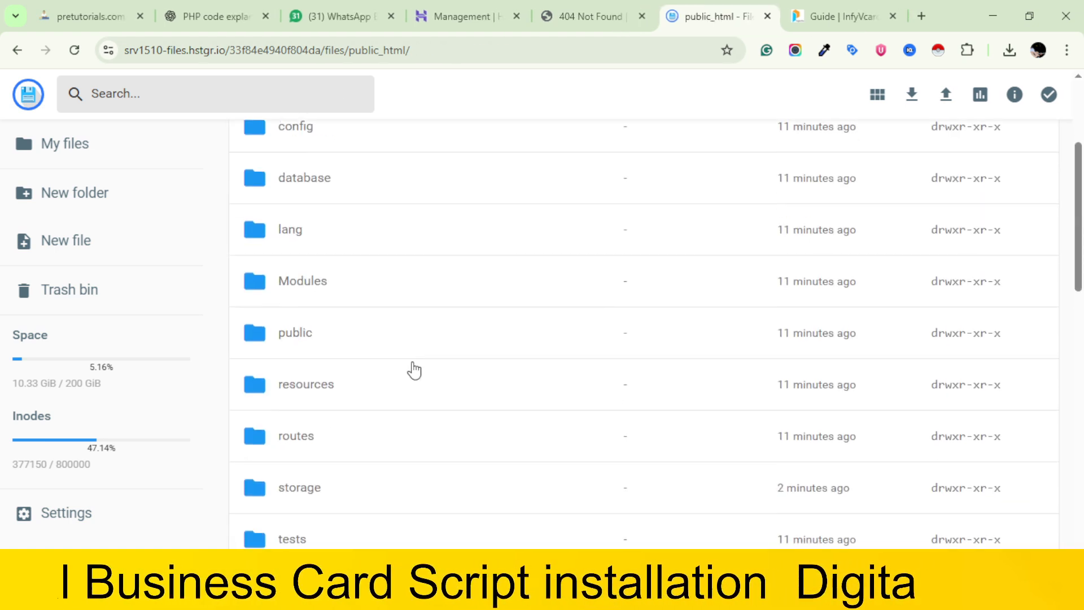
scroll(413, 369, "down", 5)
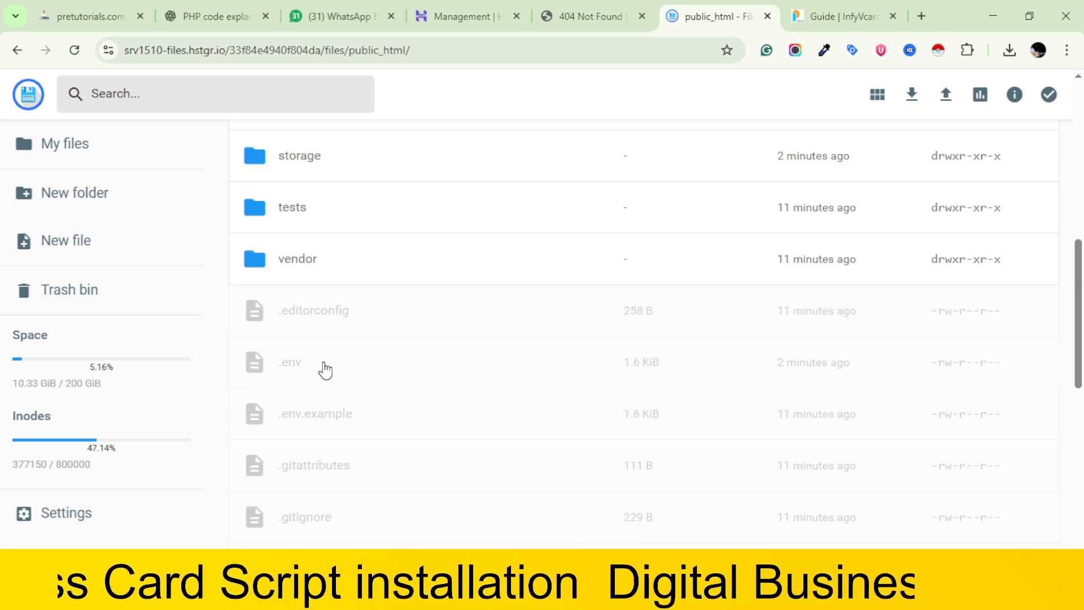
double_click(325, 370)
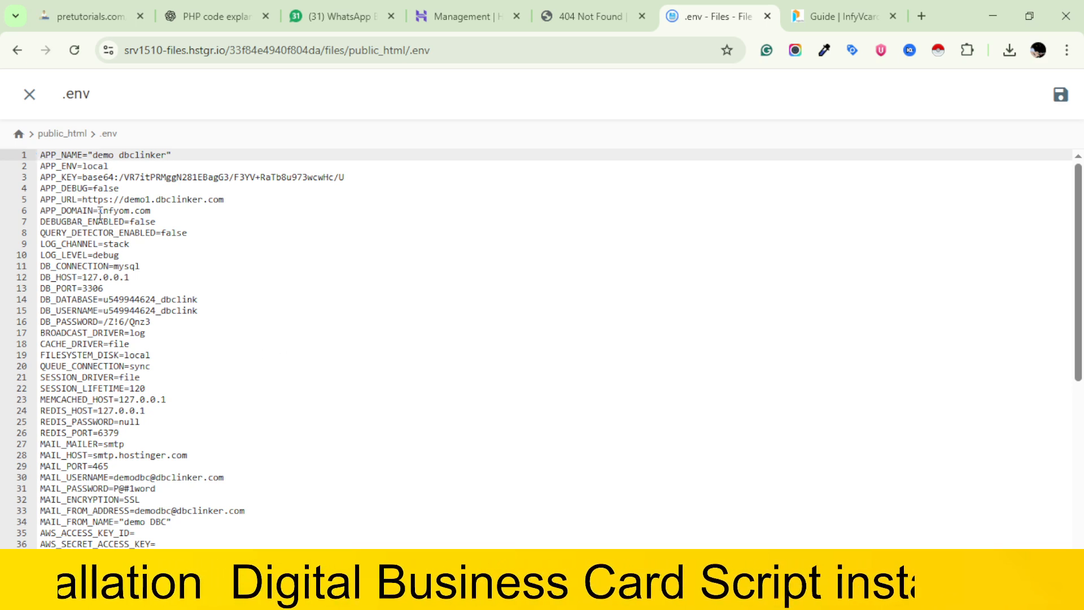
Set APP_DOMAIN in the .env file to demo1.dbclinker.com
left_click_drag(98, 211, 151, 210)
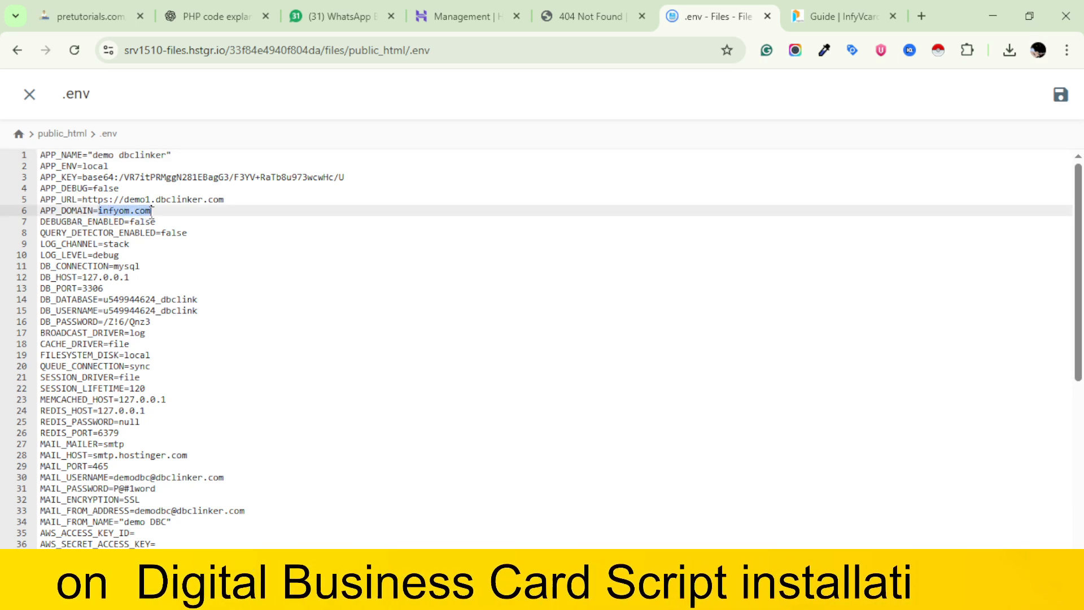
key("BackSpace")
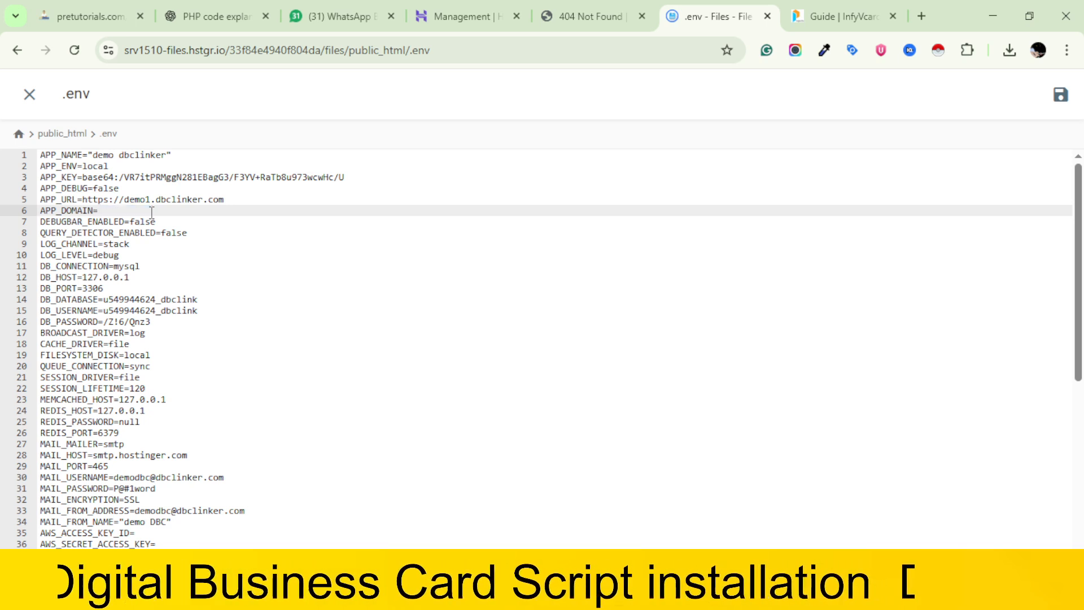
type("demo")
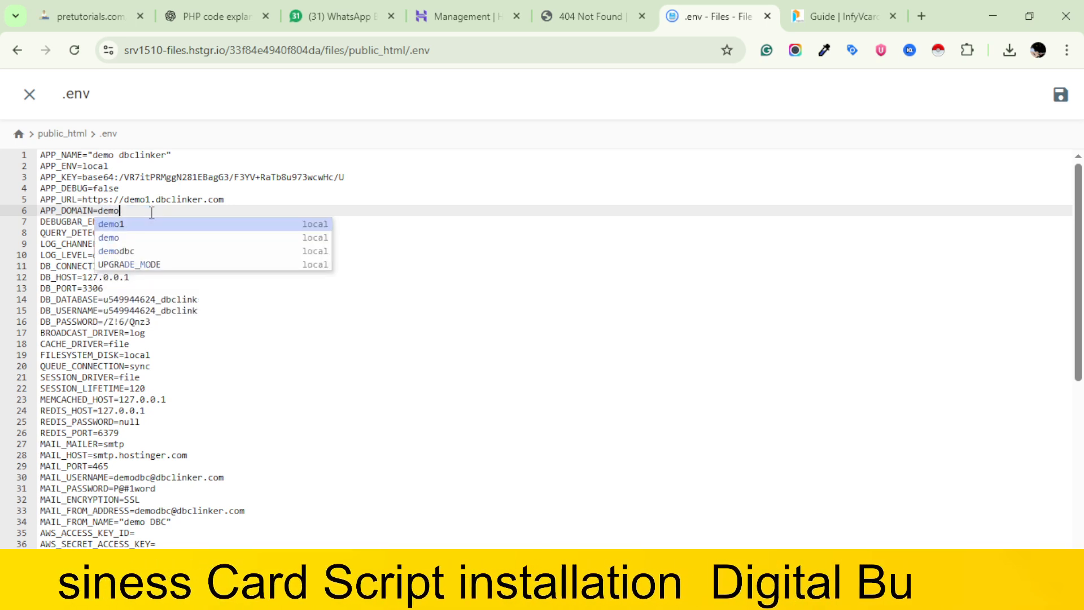
type("1")
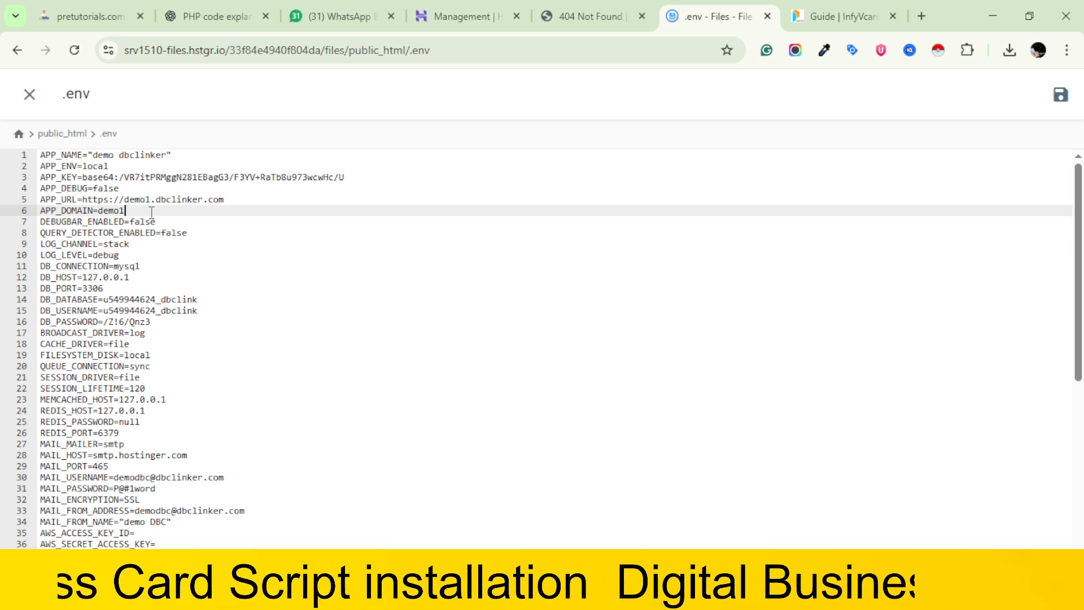
type(".d")
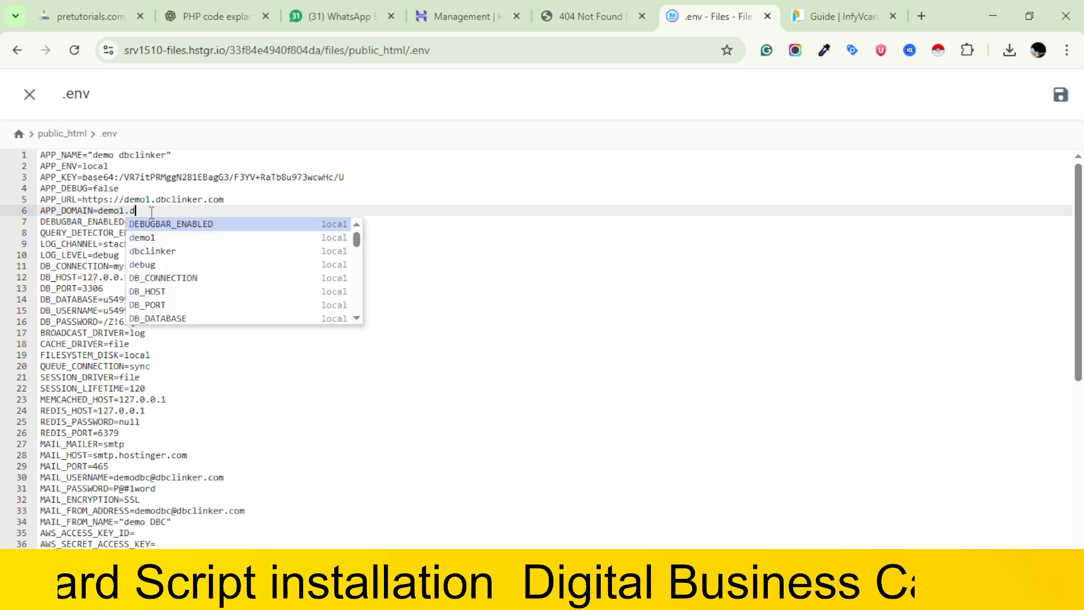
type("bclinke")
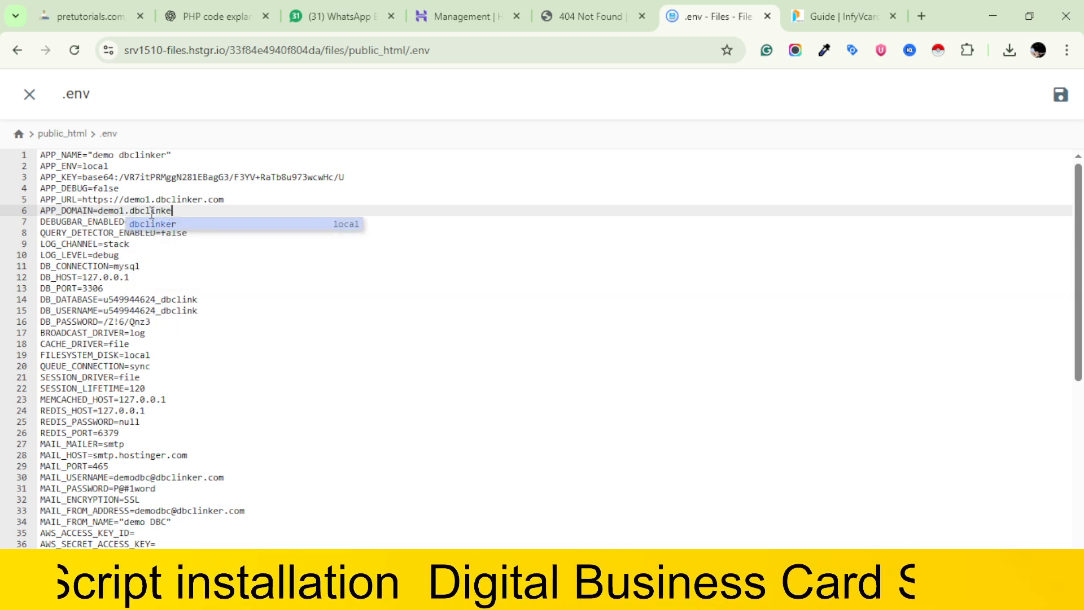
type("r.com")
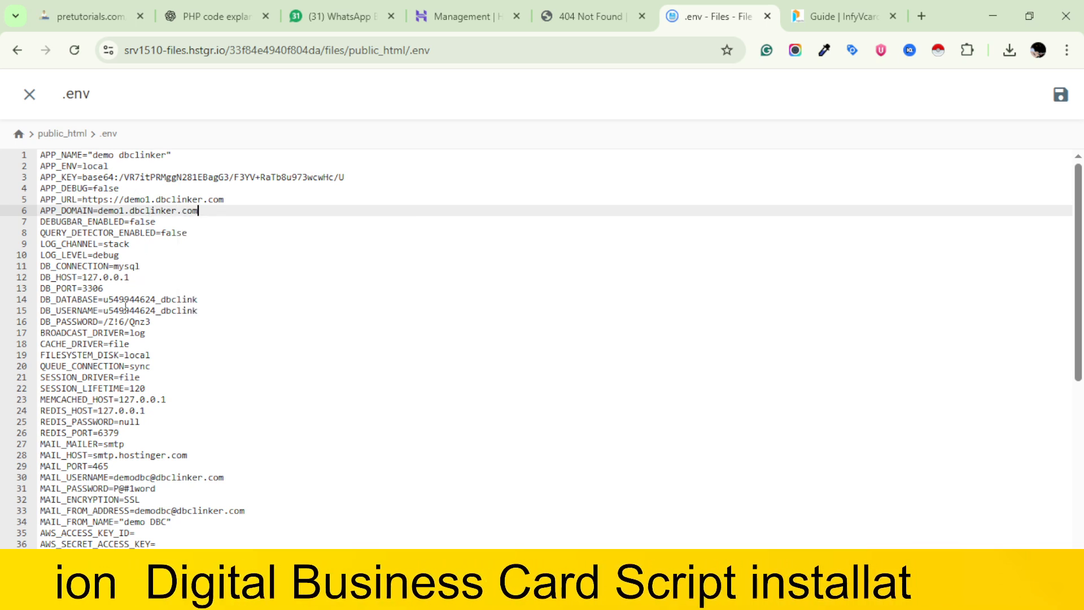
Review the remaining entries of the .env file and save it
scroll(125, 307, "down", 2)
scroll(125, 306, "down", 4)
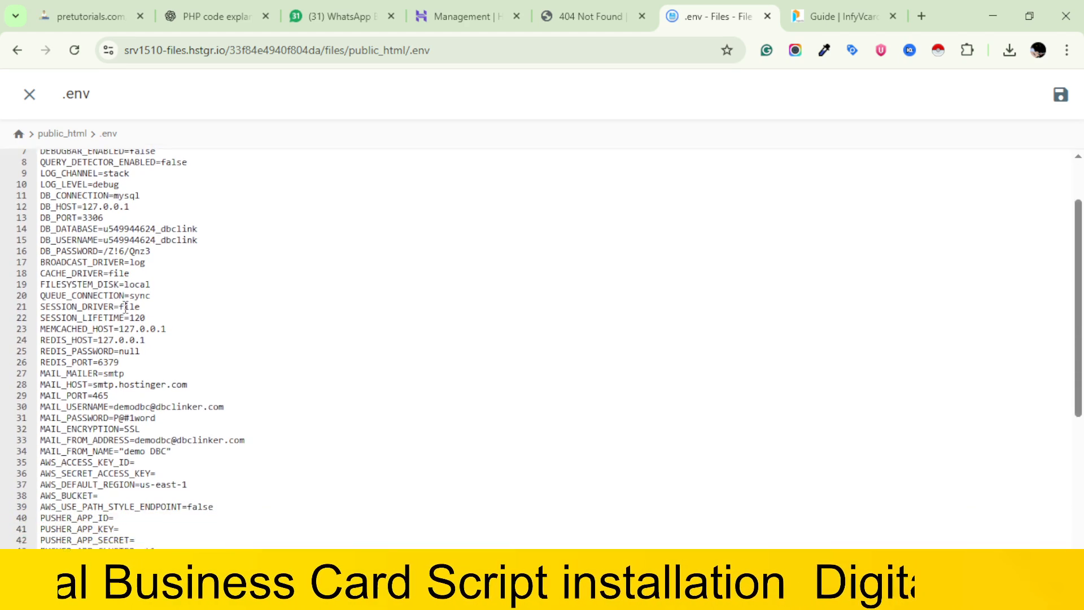
scroll(126, 306, "down", 4)
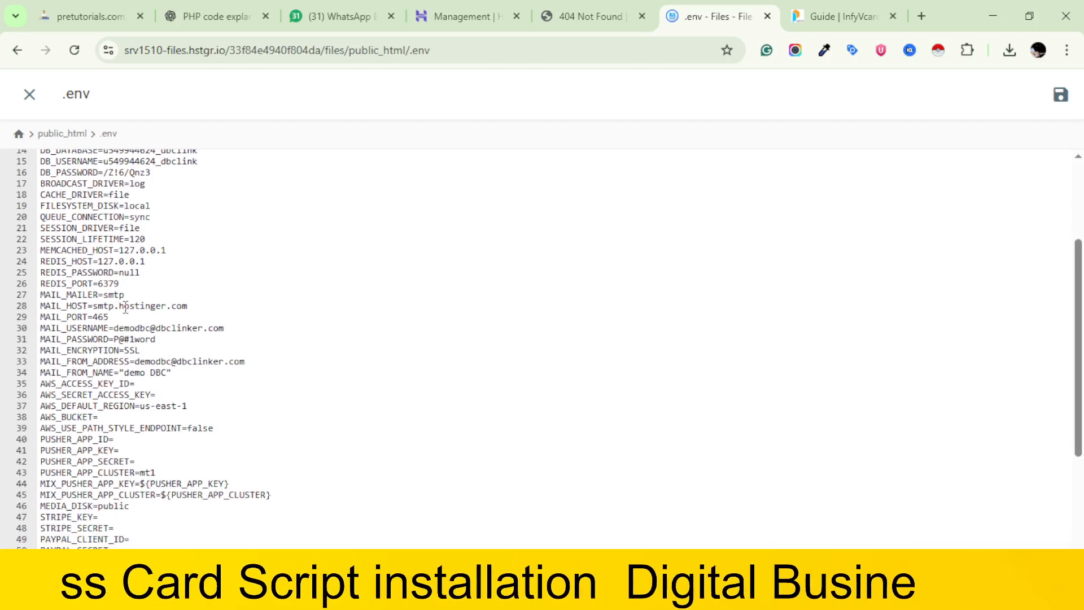
scroll(126, 306, "down", 4)
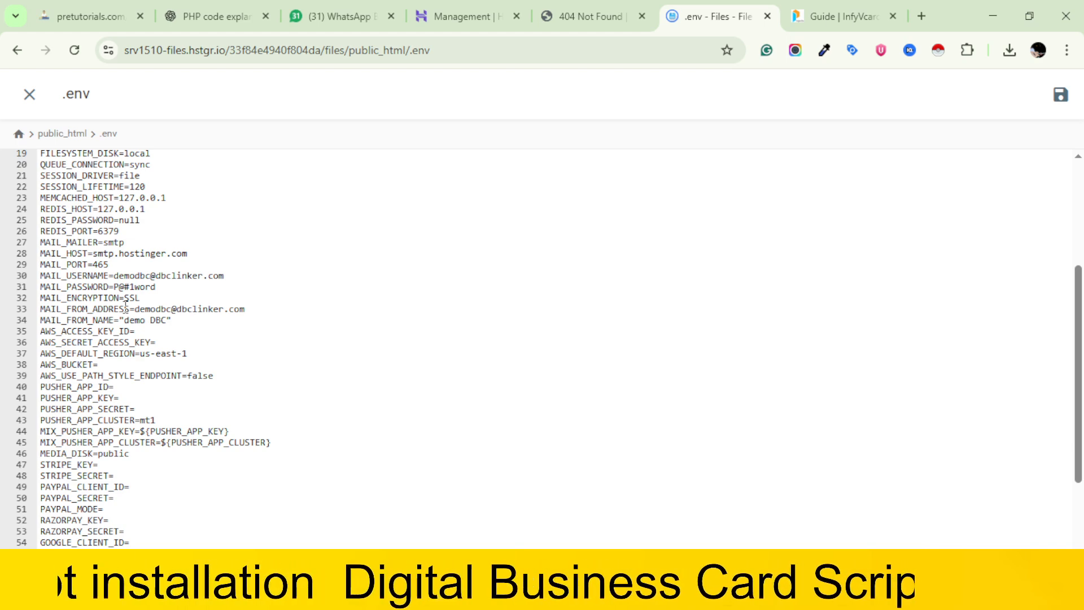
scroll(125, 307, "down", 6)
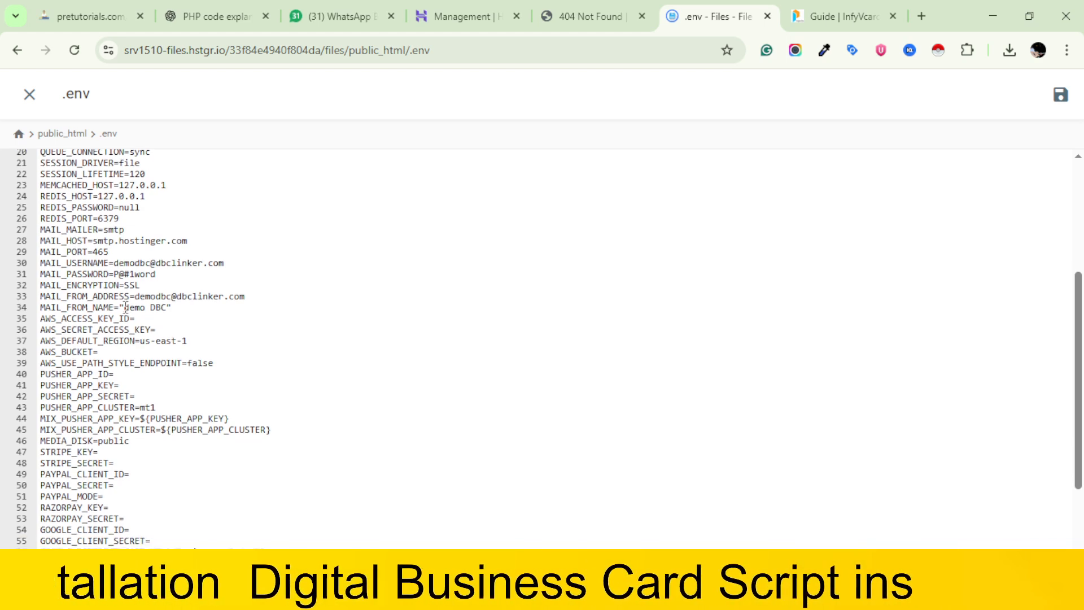
scroll(125, 307, "down", 3)
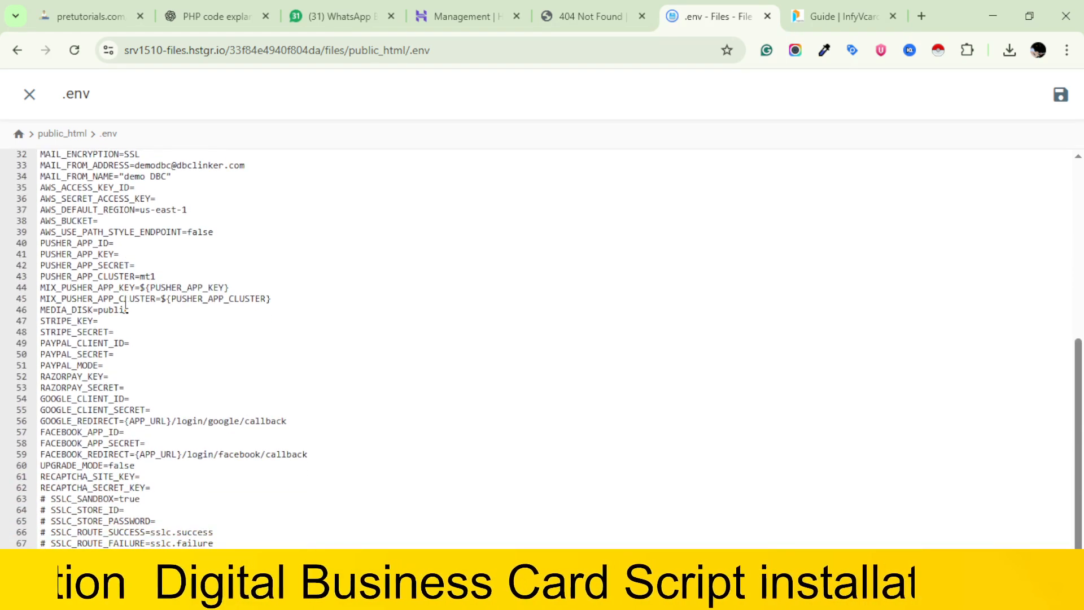
scroll(125, 307, "up", 20)
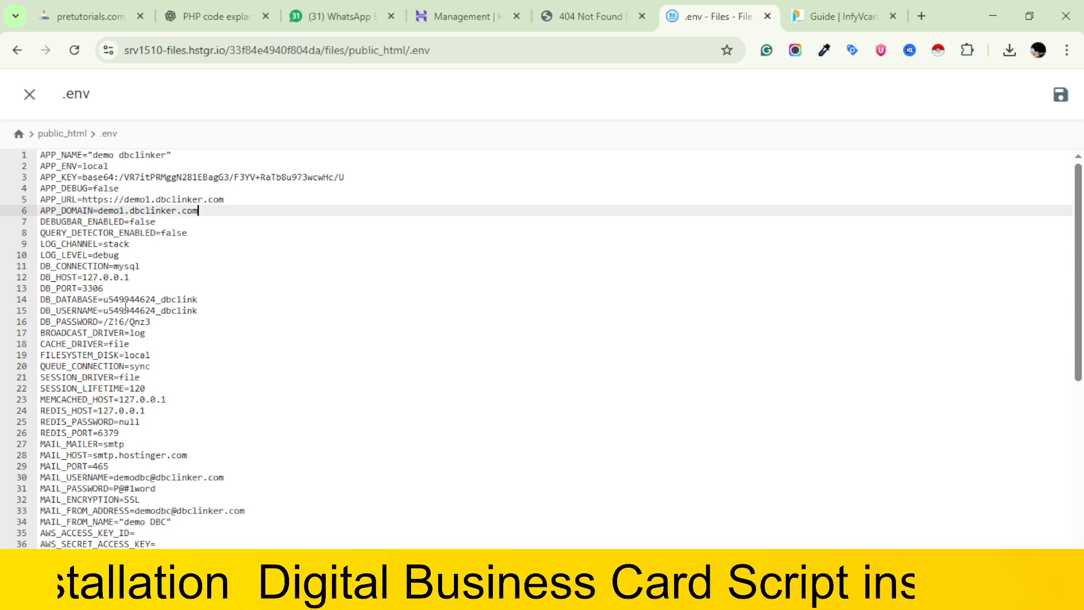
left_click(1062, 96)
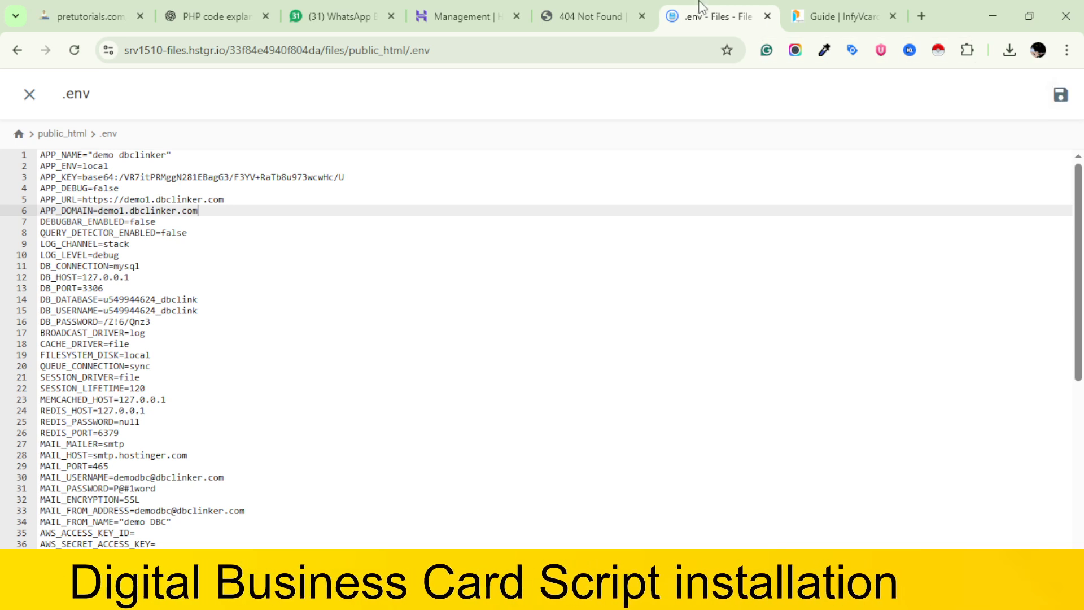
Reload the demo1.dbclinker.com site and look through its home page sections
left_click(592, 9)
key("F5")
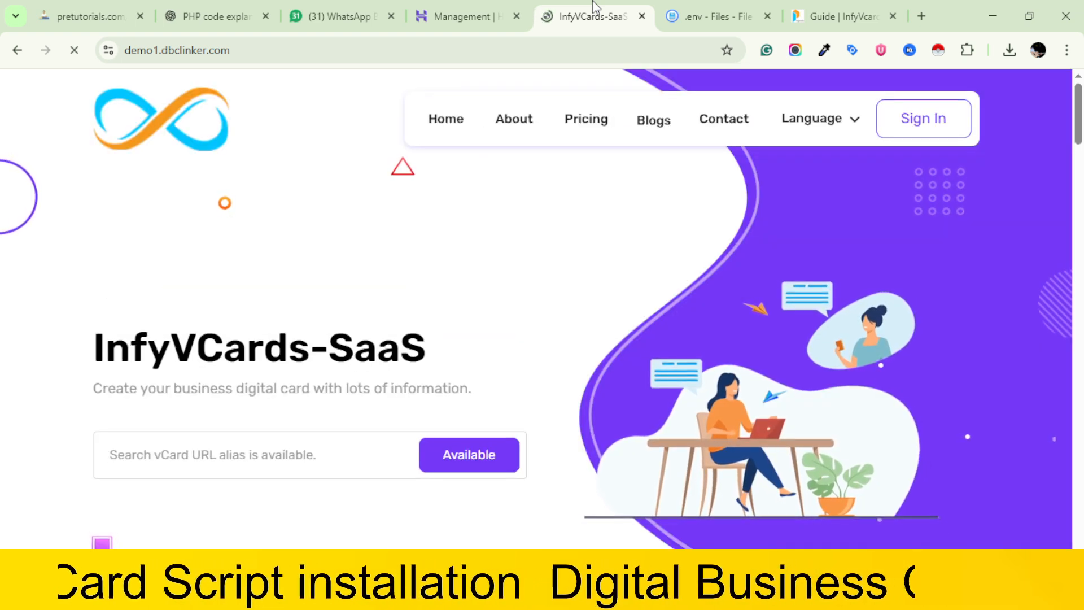
scroll(630, 257, "down", 15)
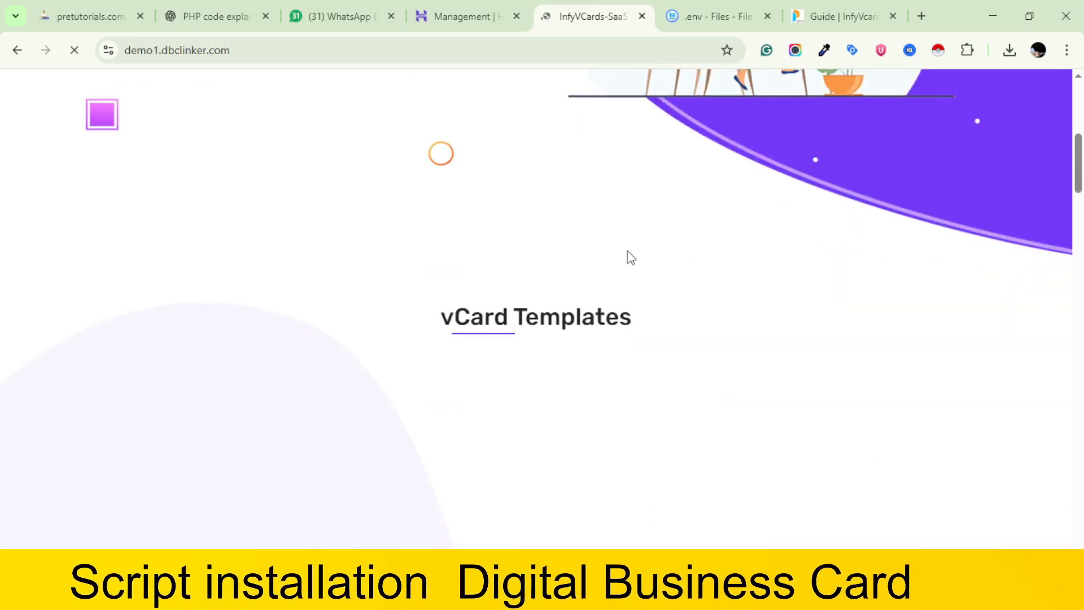
scroll(631, 257, "down", 15)
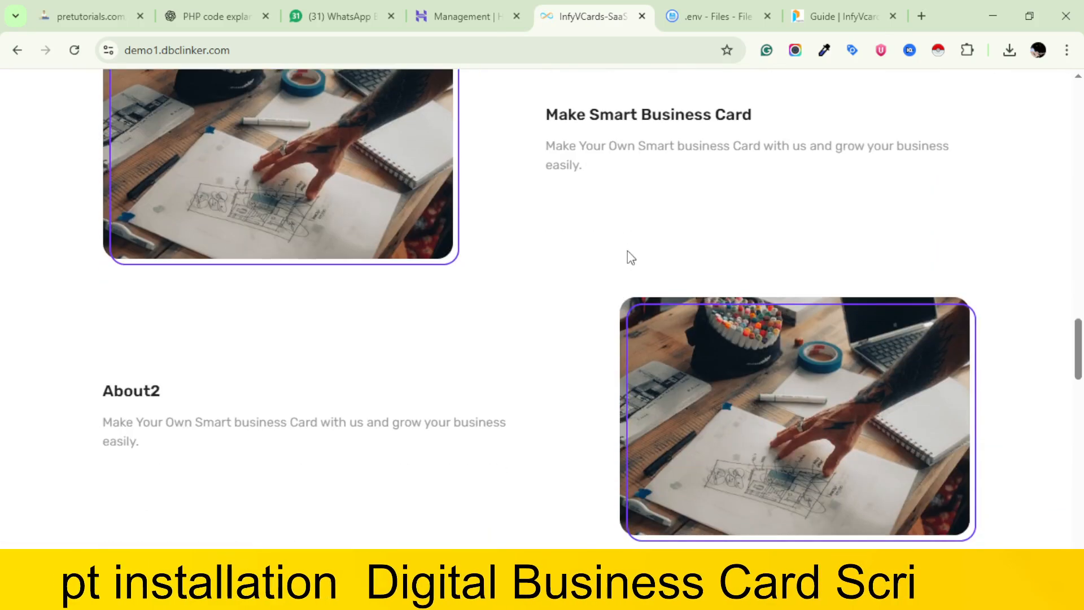
scroll(627, 251, "up", 20)
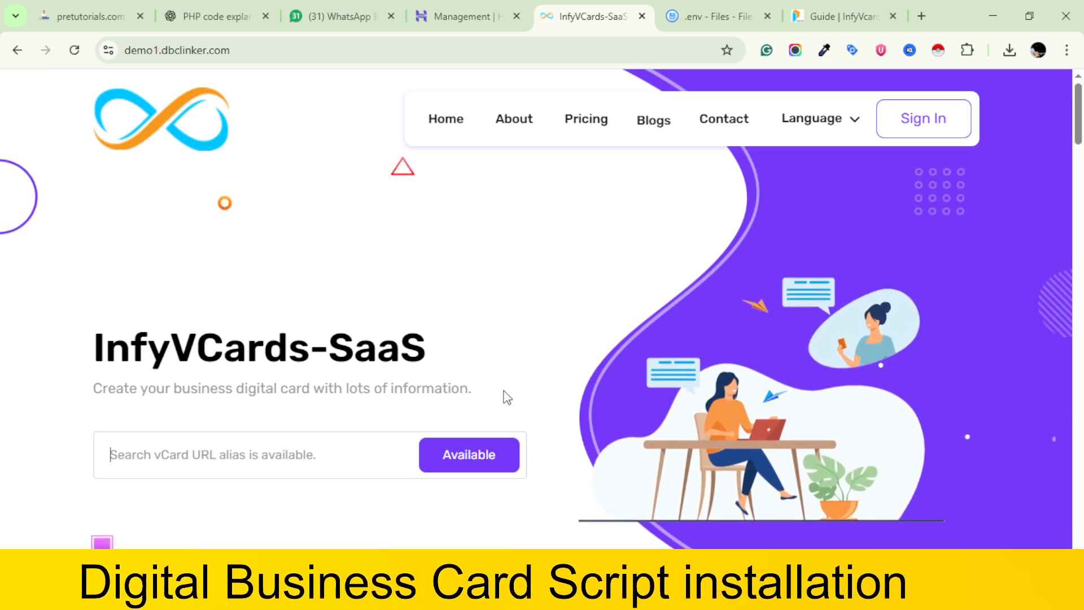
scroll(507, 391, "down", 8)
scroll(507, 392, "up", 8)
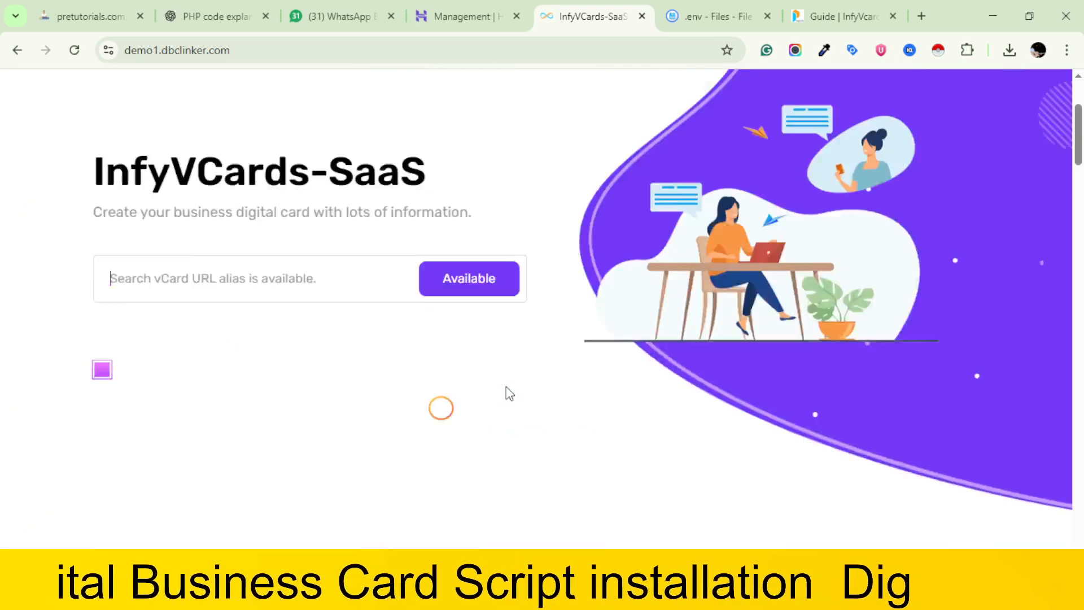
Open the site's sign-in page, copy the Super Admin e-mail from the InfyVcards-SaaS guide and close the .env file
left_click(933, 129)
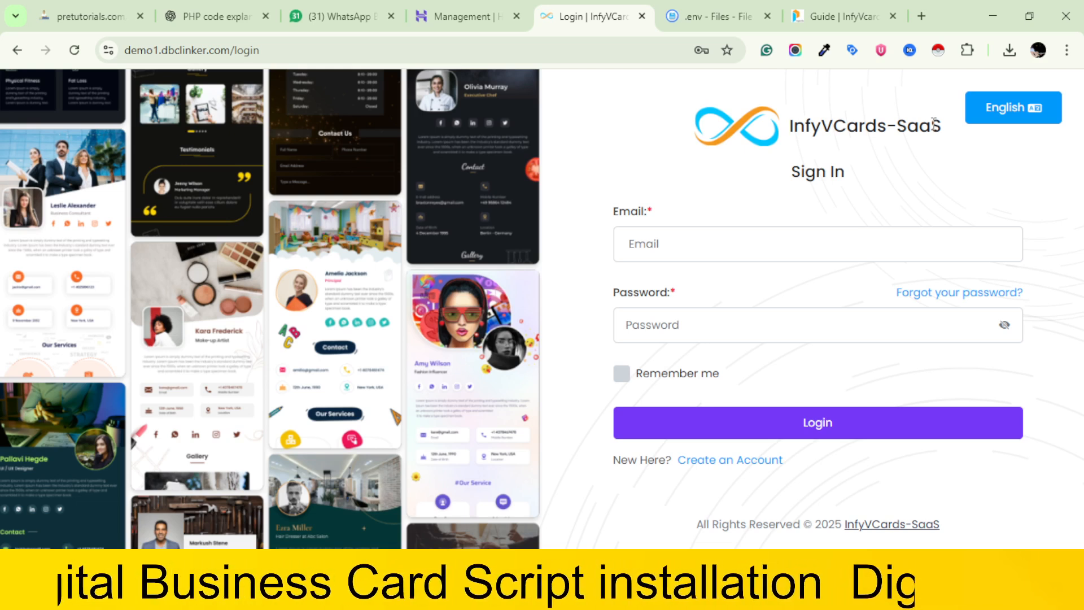
left_click(661, 257)
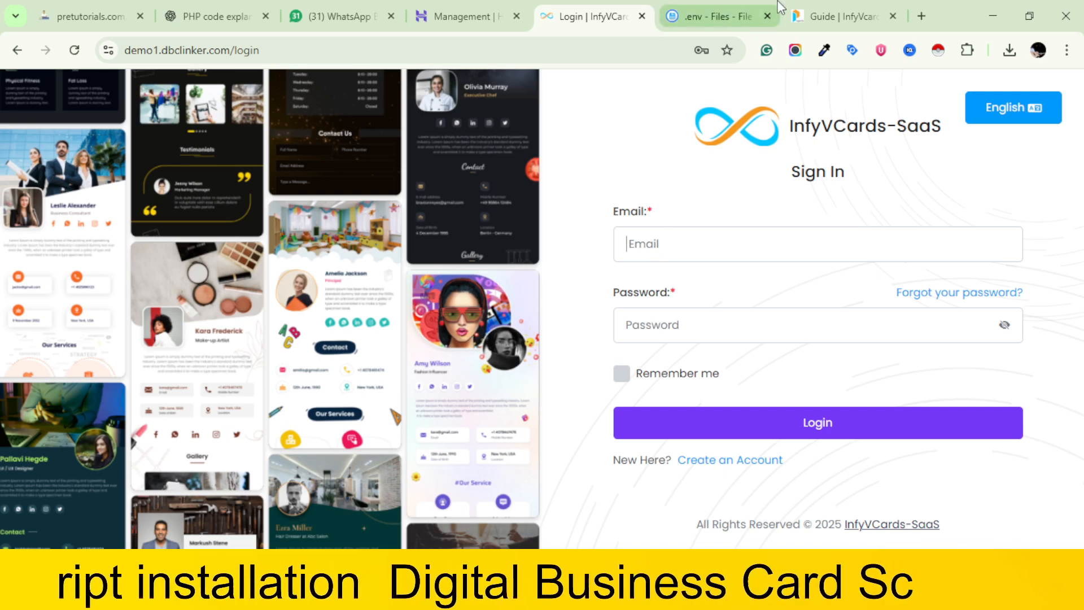
left_click(794, 8)
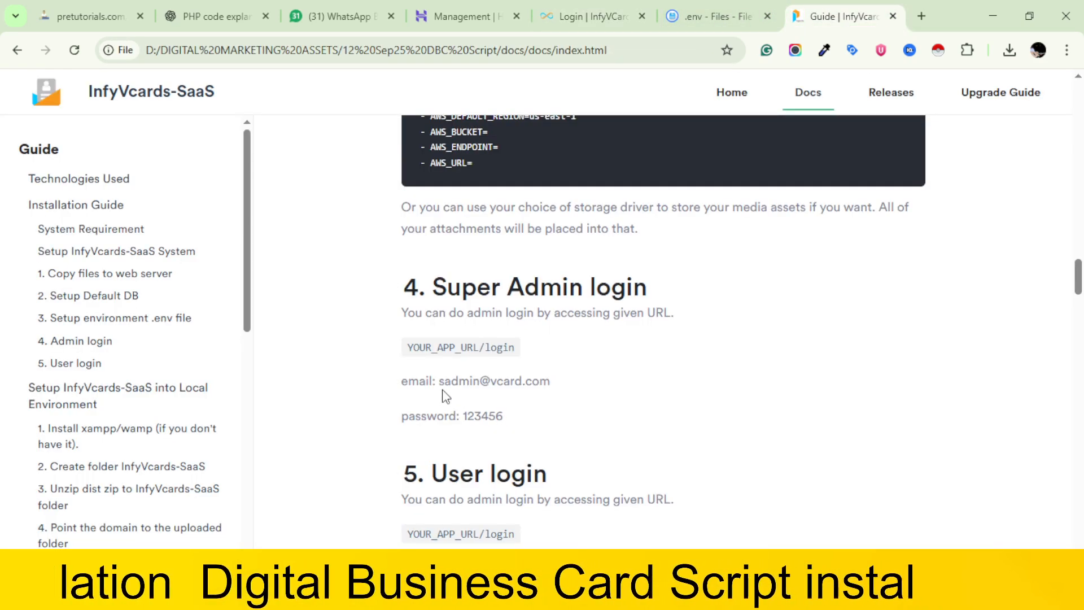
left_click_drag(440, 380, 561, 380)
key("ctrl+c")
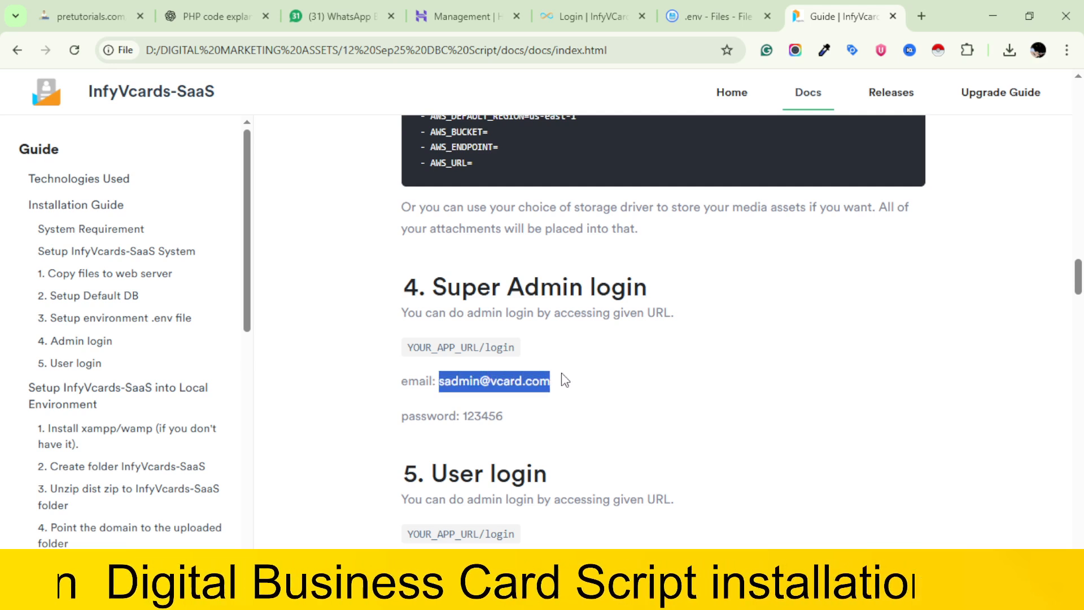
left_click(721, 7)
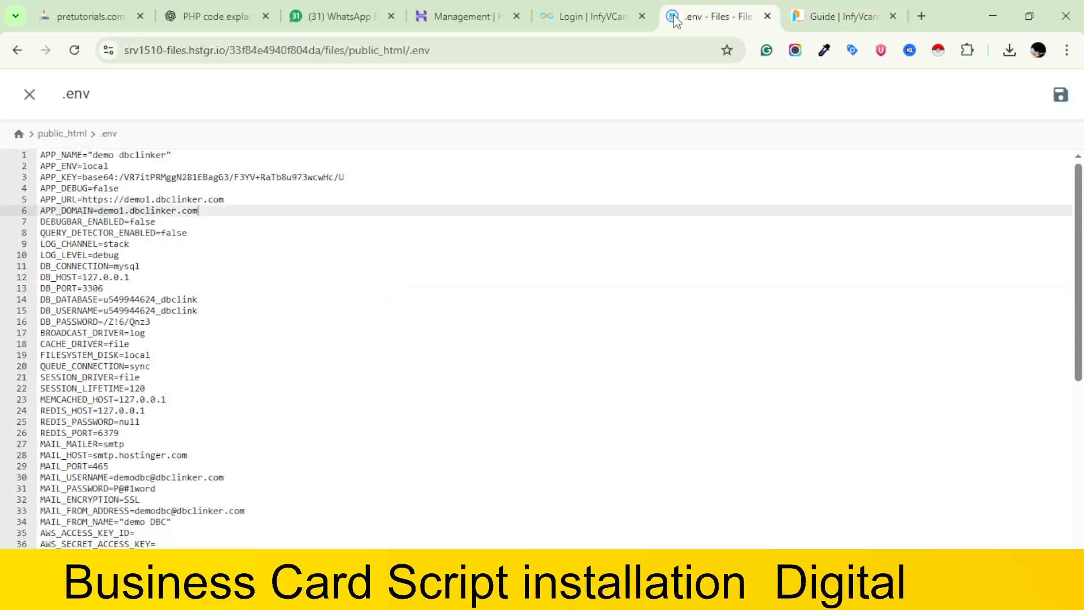
left_click(767, 15)
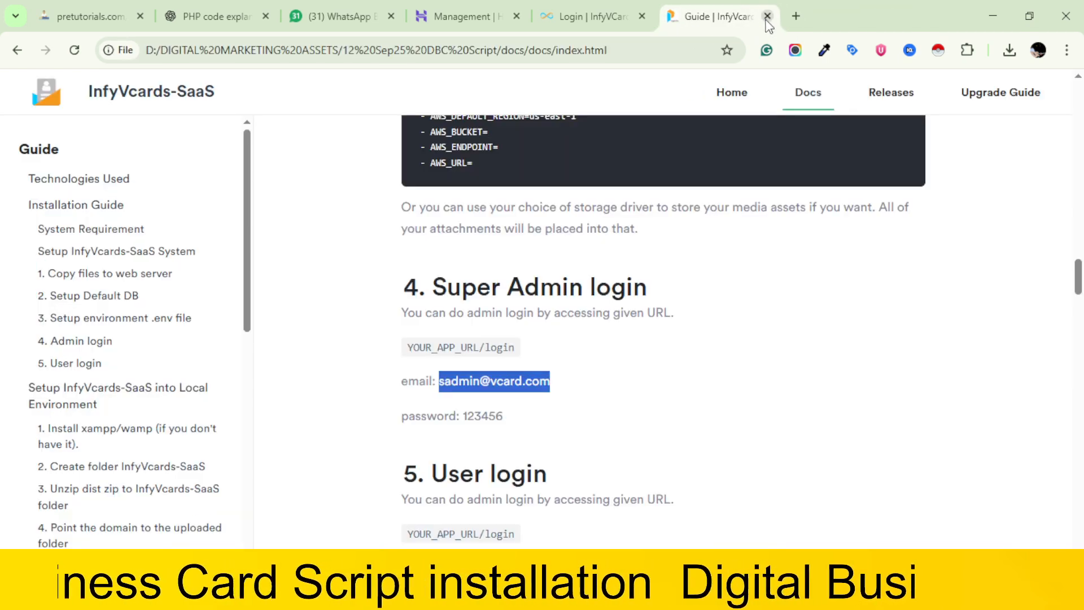
Paste the Super Admin e-mail into the sign-in form, enter a password and try to log in
left_click(620, 7)
left_click(713, 235)
key("ctrl+v")
left_click(688, 325)
type("1234")
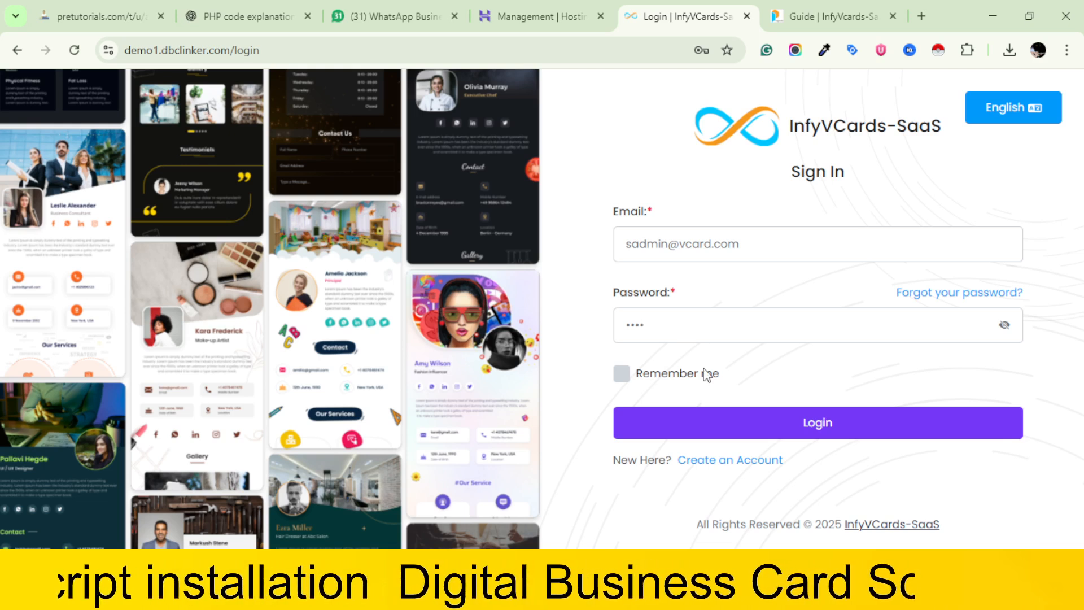
left_click(800, 424)
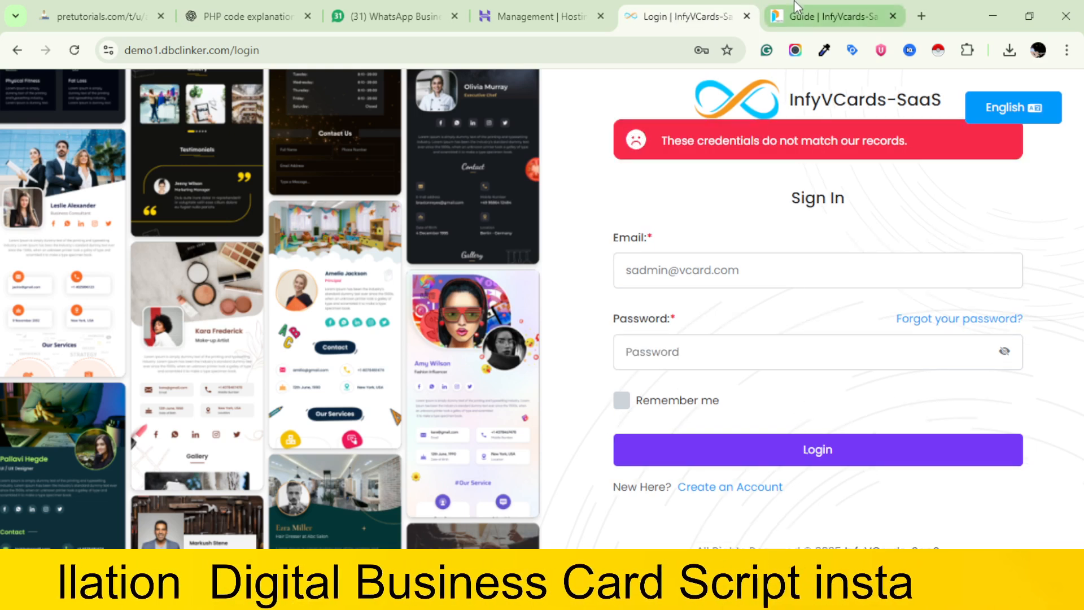
Check the Super Admin password in the guide, enter it in the sign-in form and log in
left_click(827, 16)
left_click_drag(462, 416, 514, 417)
left_click(514, 421)
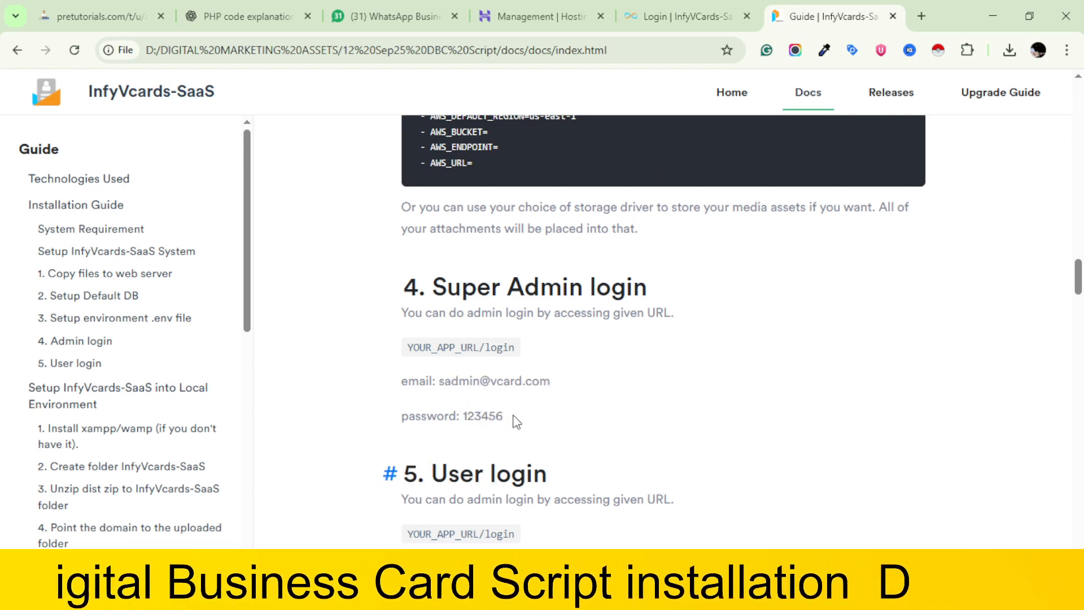
left_click(686, 15)
left_click(673, 323)
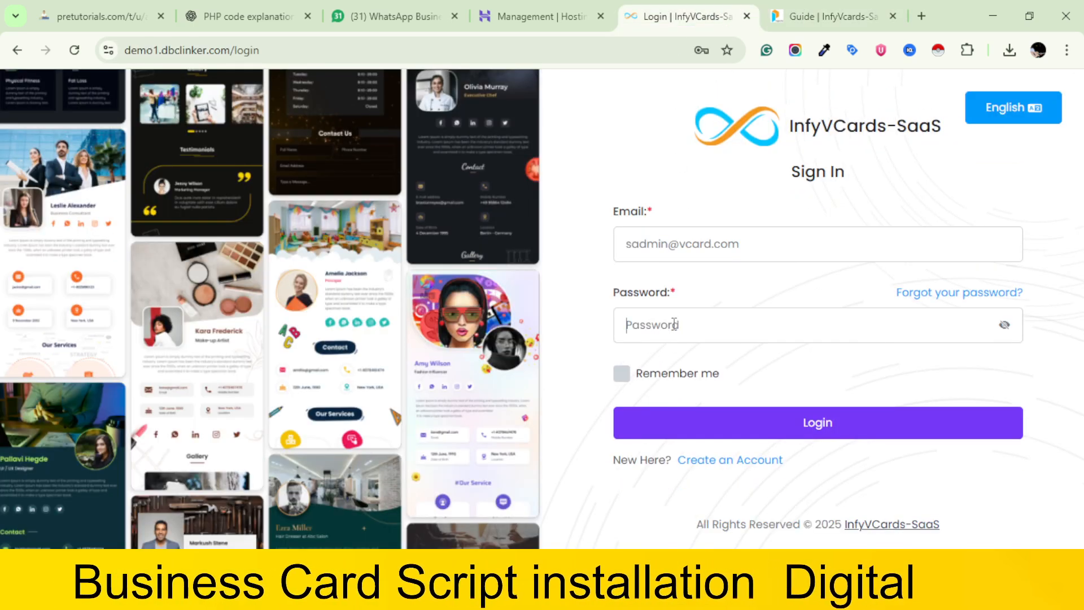
type("12345")
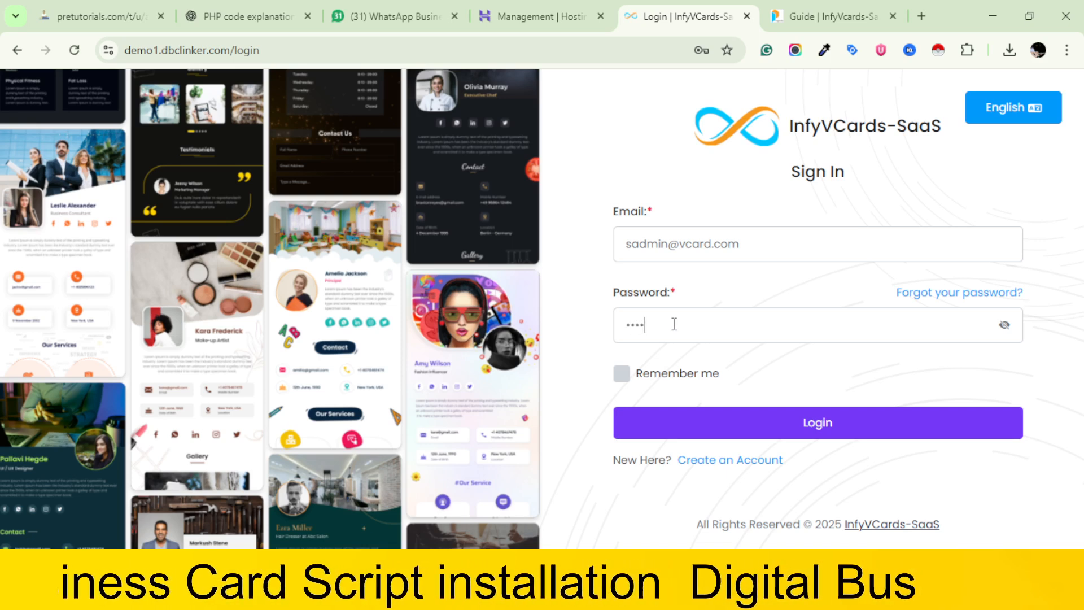
type("6")
left_click(826, 420)
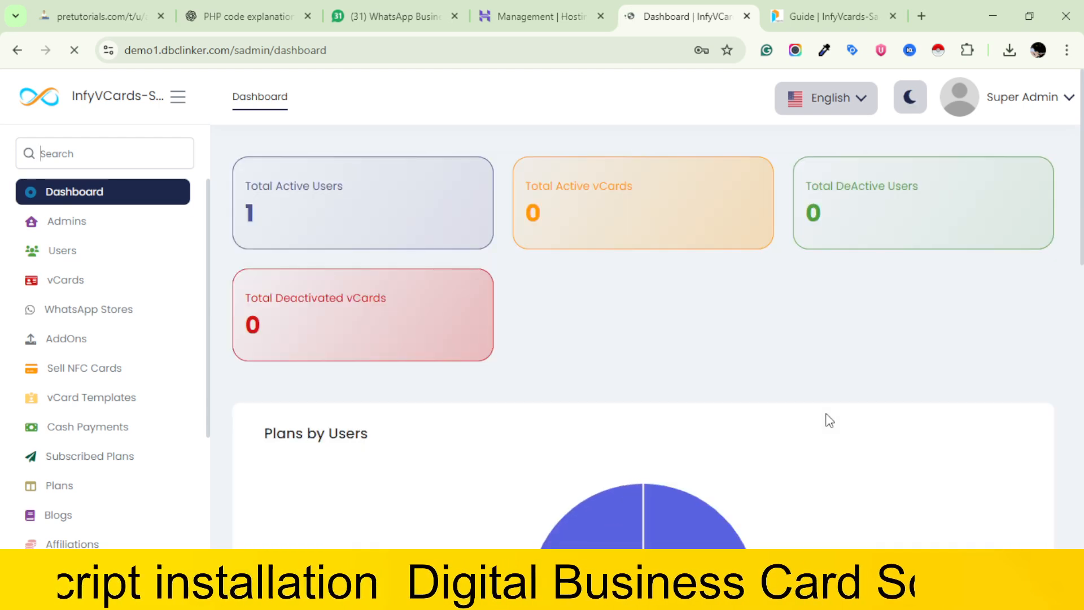
Look over the Super Admin dashboard, dismissing the browser's password notice, and open the Admins list
scroll(727, 377, "down", 10)
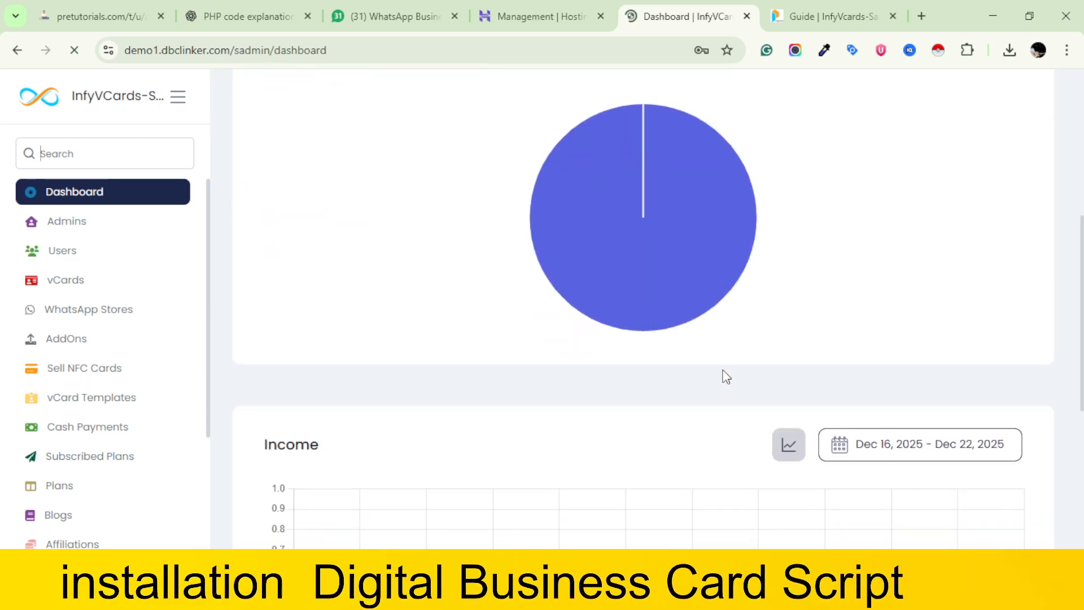
scroll(723, 375, "up", 10)
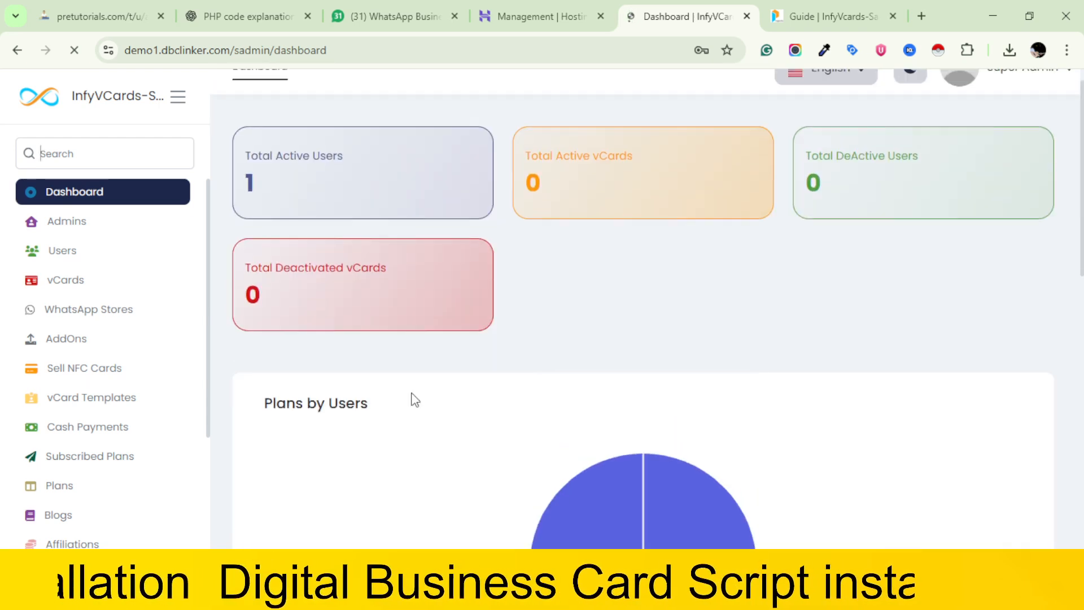
scroll(83, 363, "down", 4)
scroll(83, 363, "up", 4)
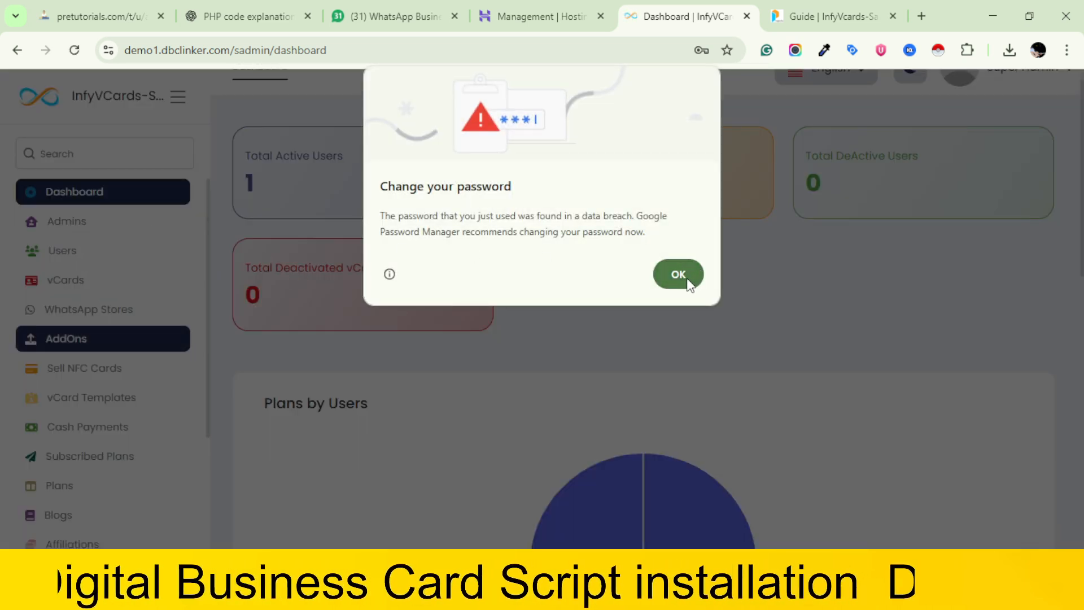
left_click(686, 276)
left_click(67, 230)
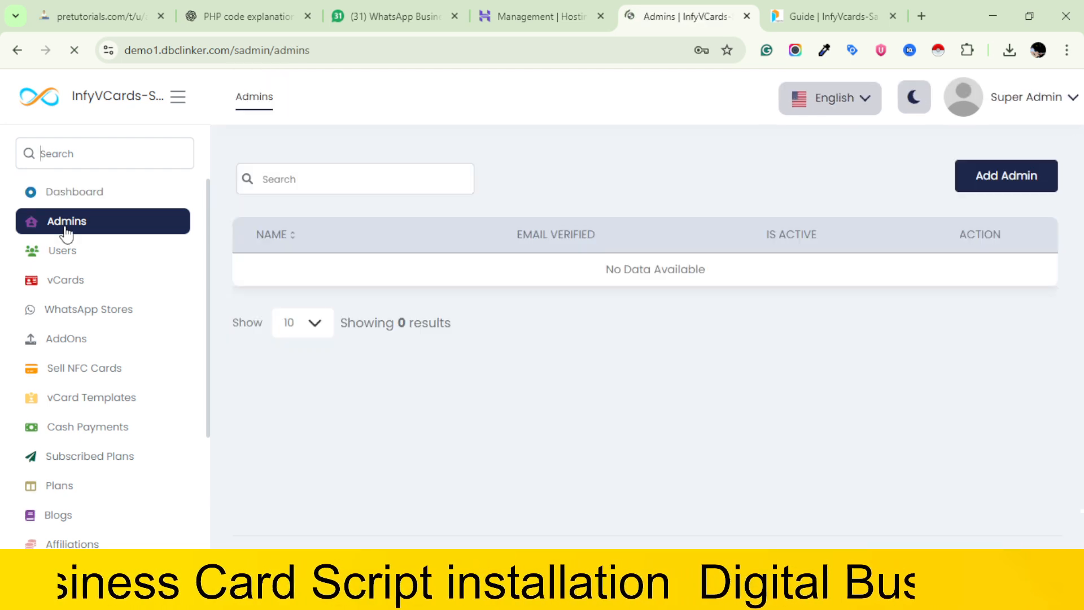
Review the dashboard's Plans by Users chart and the Admins list, and open the Users list
left_click(75, 195)
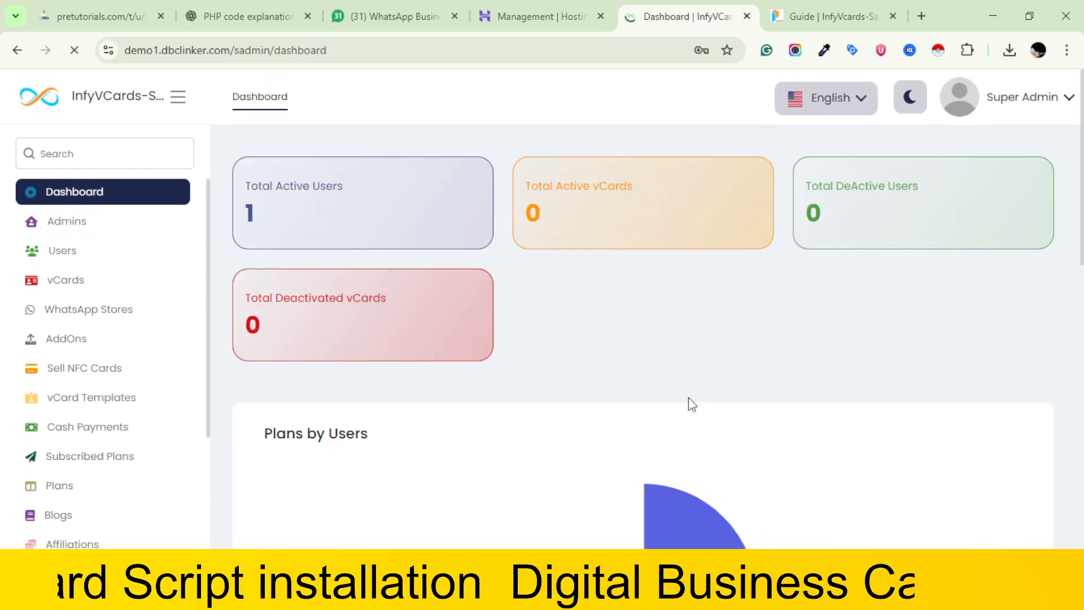
scroll(688, 398, "down", 7)
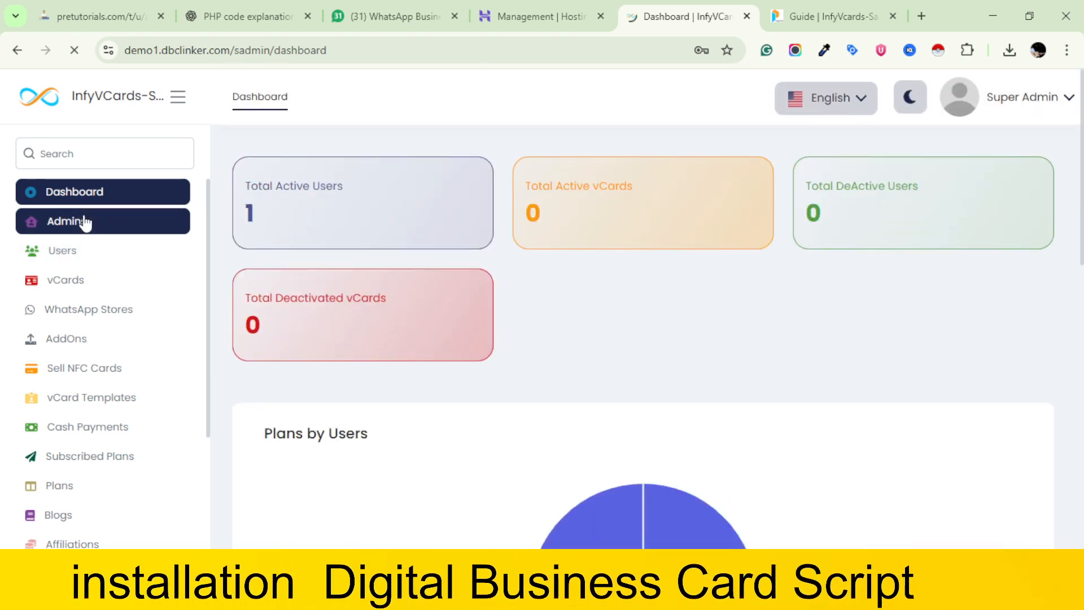
left_click(85, 222)
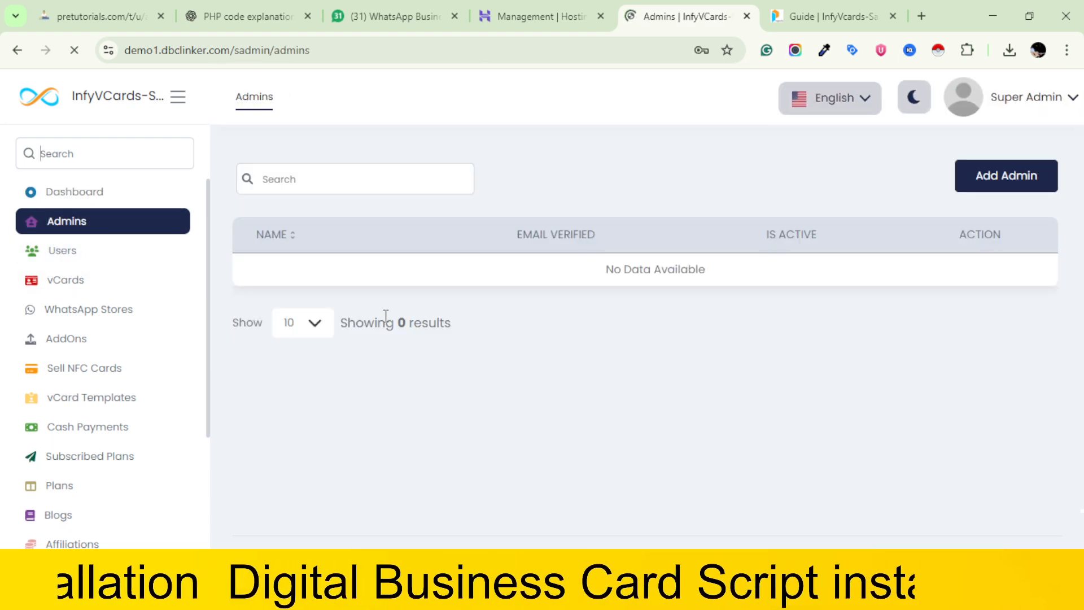
left_click(57, 253)
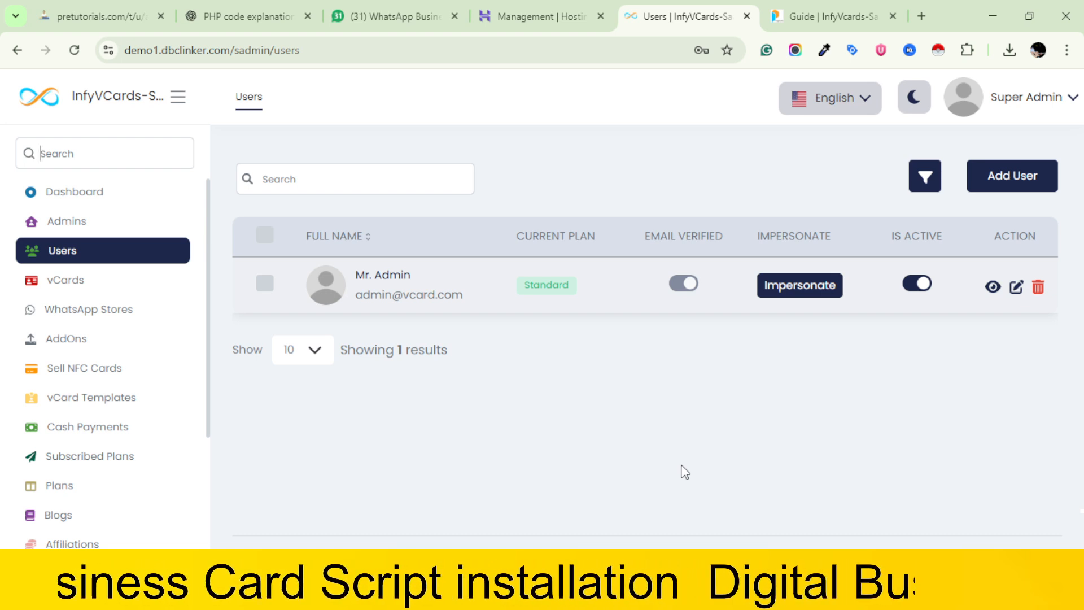
Impersonate the listed user to check their Manage Subscription page and account options, and return to the Super Admin account
left_click(817, 298)
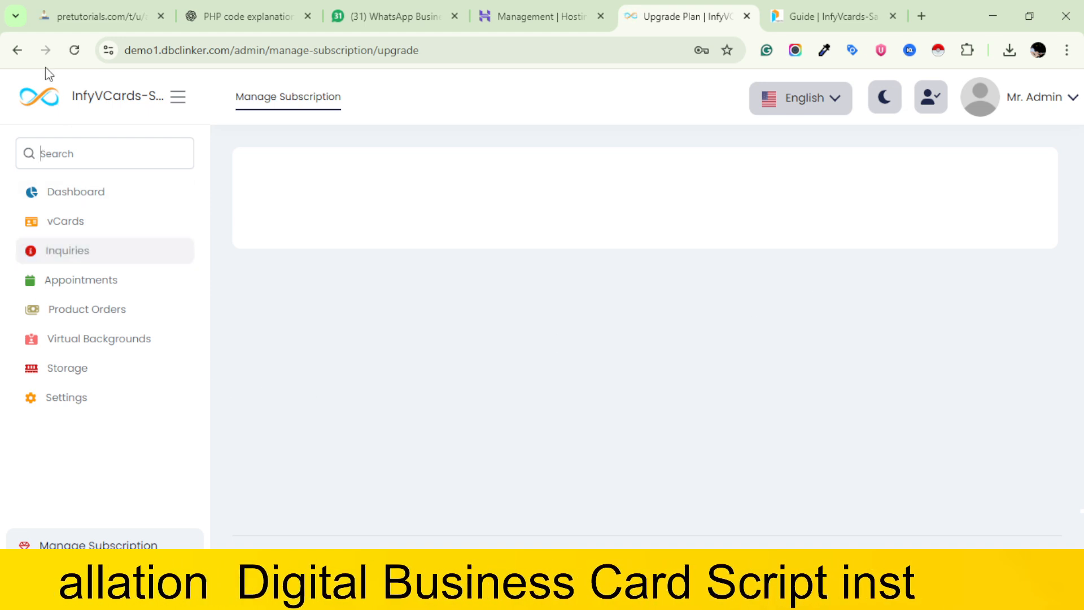
left_click(14, 51)
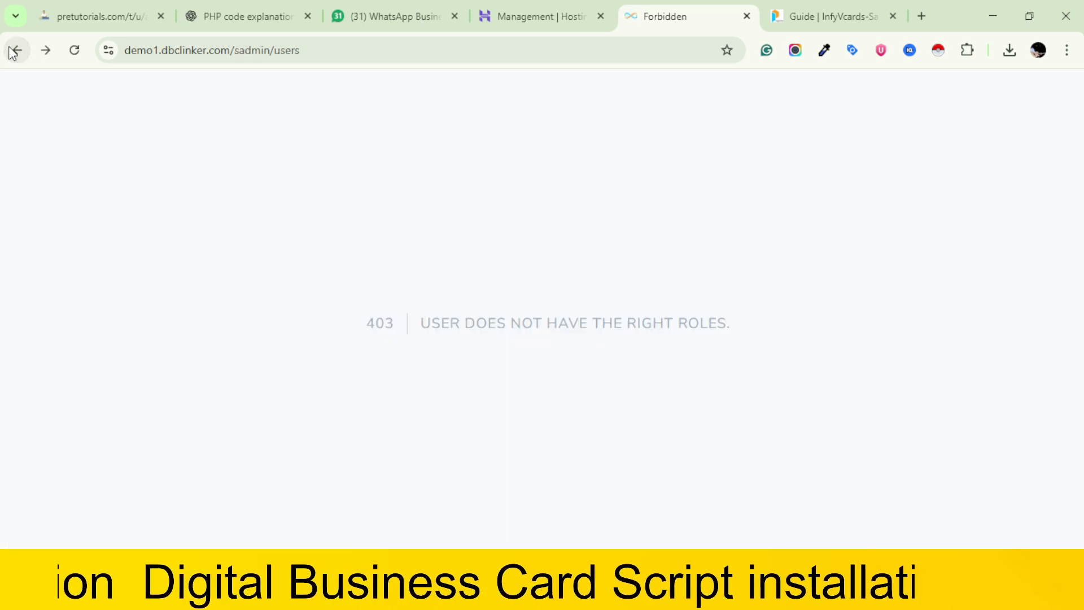
left_click(46, 50)
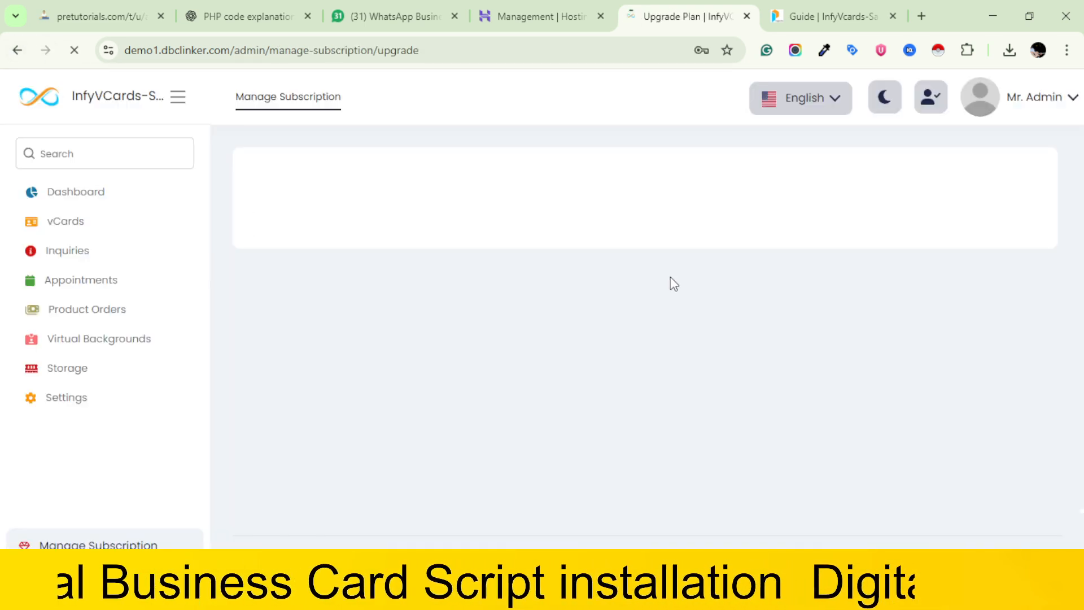
left_click(56, 197)
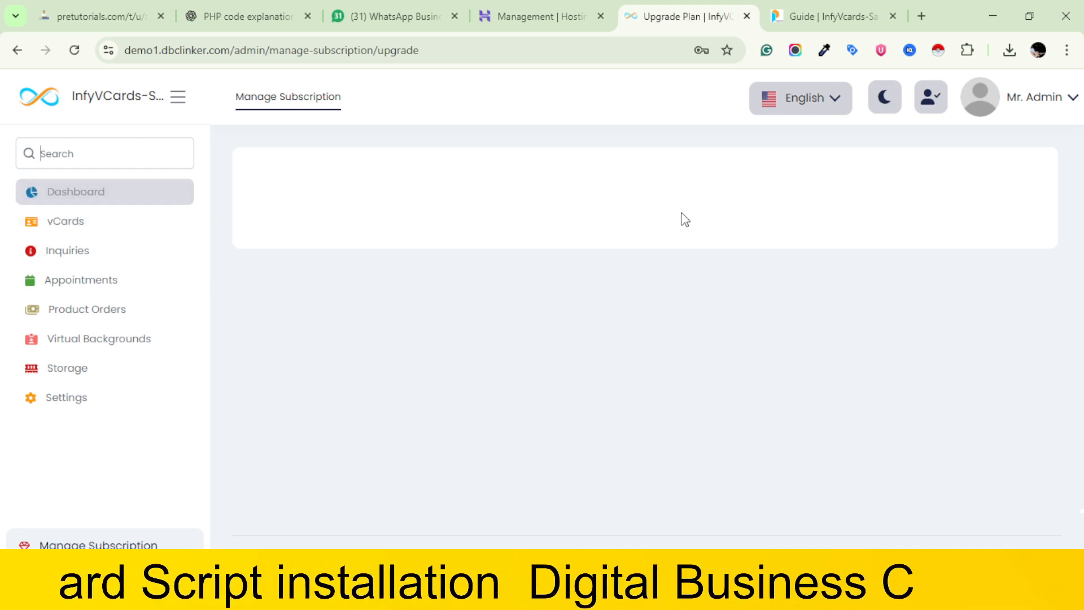
left_click(1065, 102)
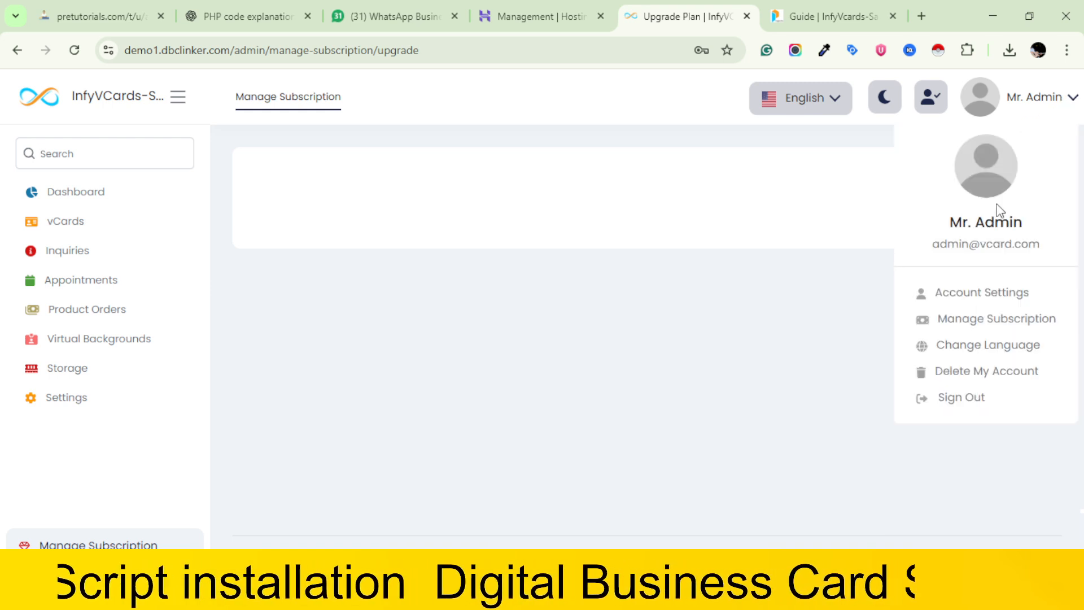
left_click(929, 92)
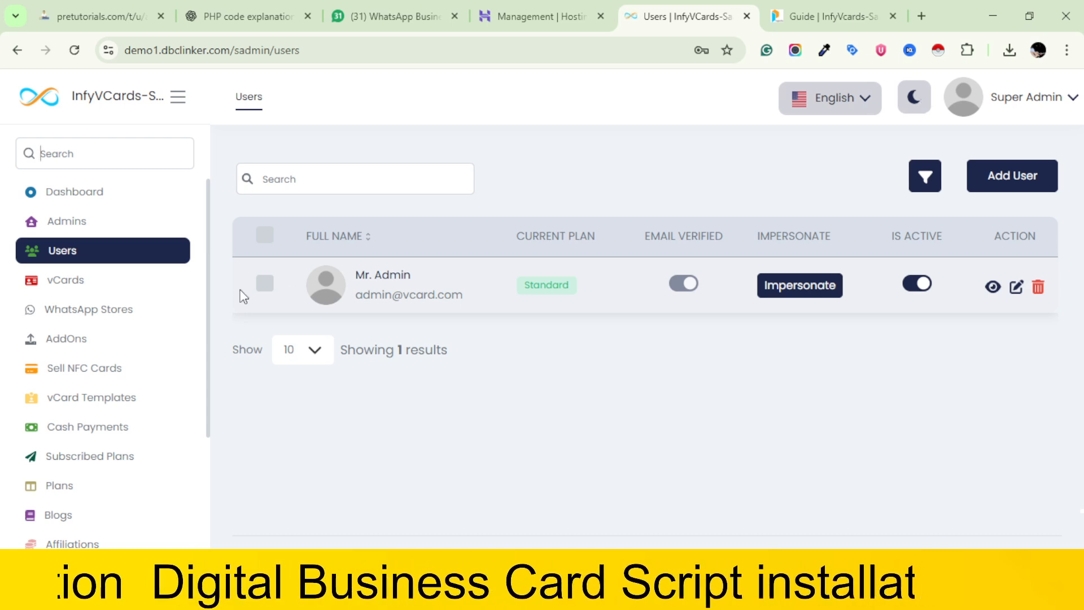
Look through the vCards, WhatsApp Stores, AddOns, Sell NFC Cards and vCard Templates pages
left_click(84, 287)
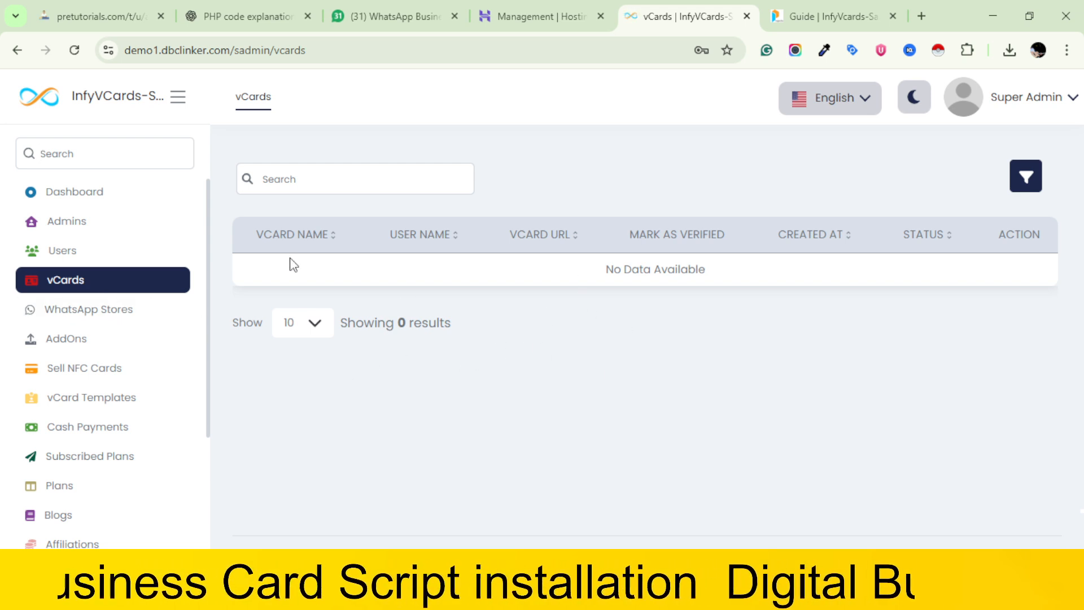
left_click(76, 311)
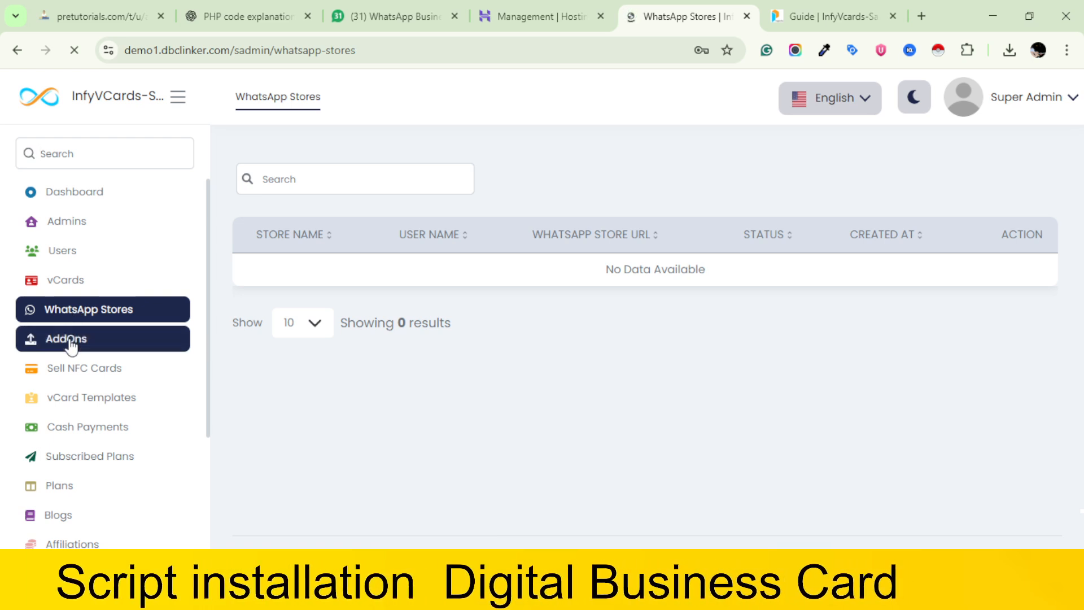
left_click(68, 339)
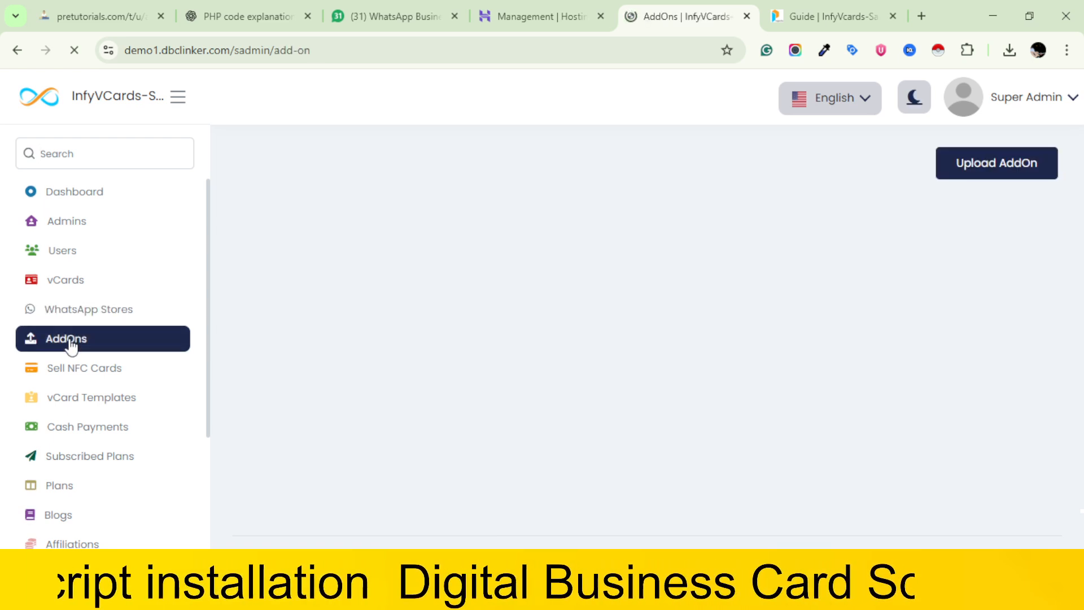
left_click(89, 376)
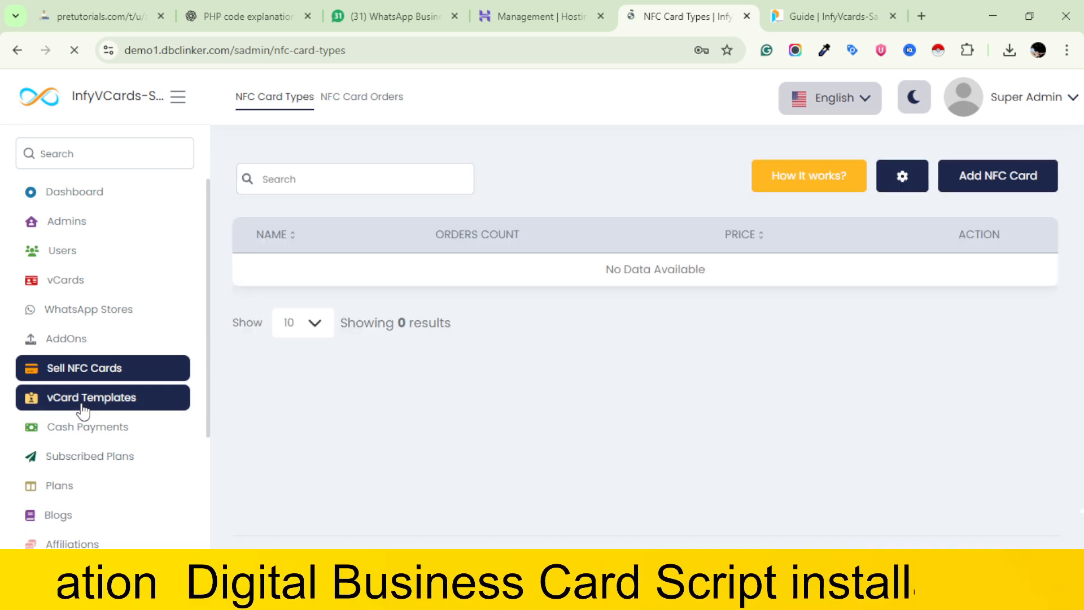
left_click(83, 402)
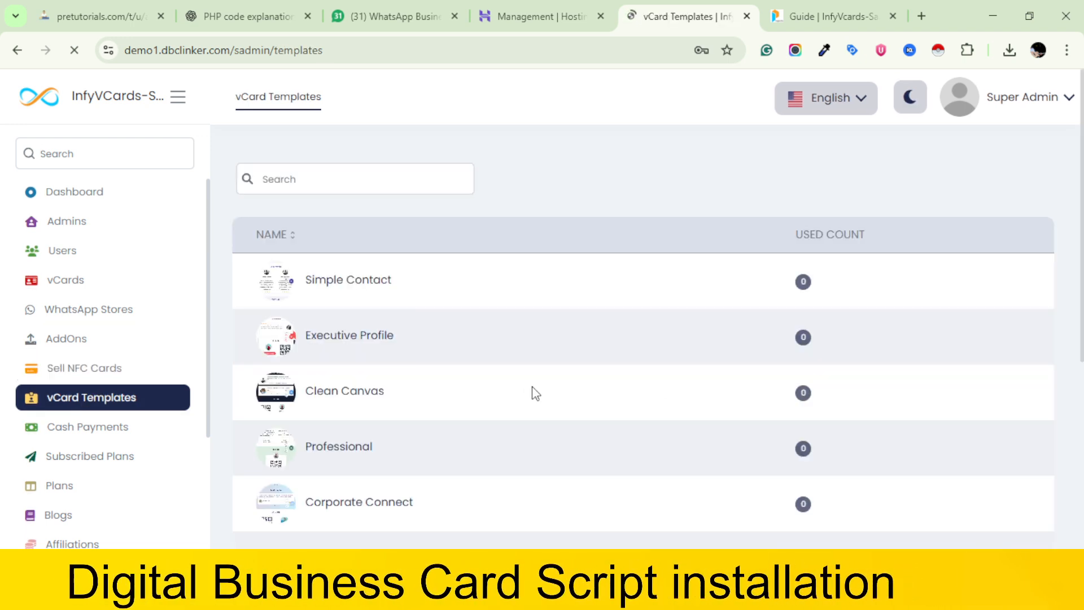
scroll(530, 389, "down", 5)
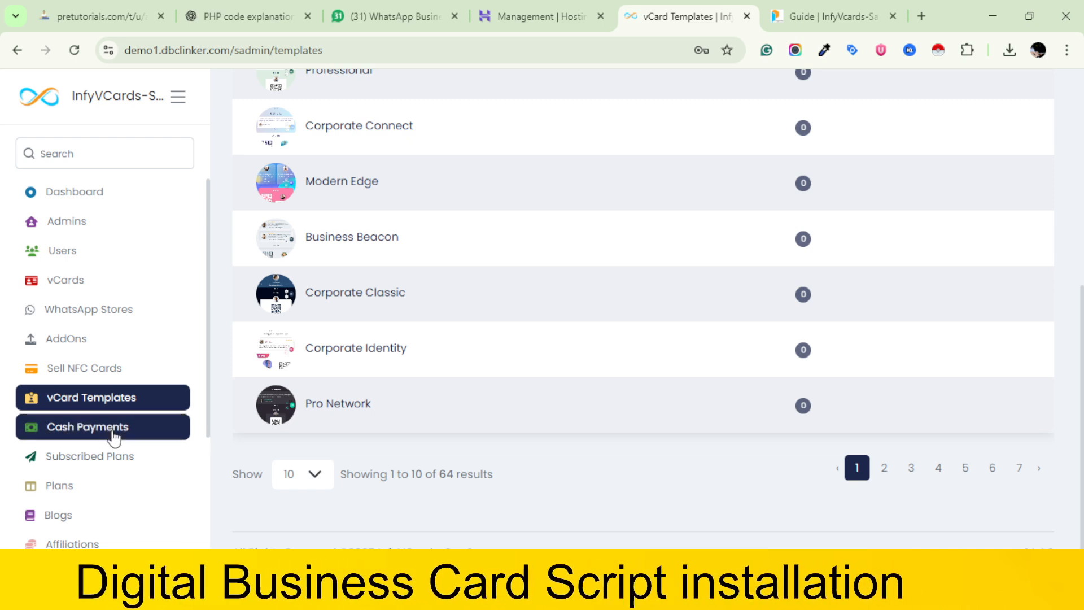
Open the site Settings and examine the General options from the app name to the vCard URL alias and NFC logo switches
scroll(115, 435, "down", 4)
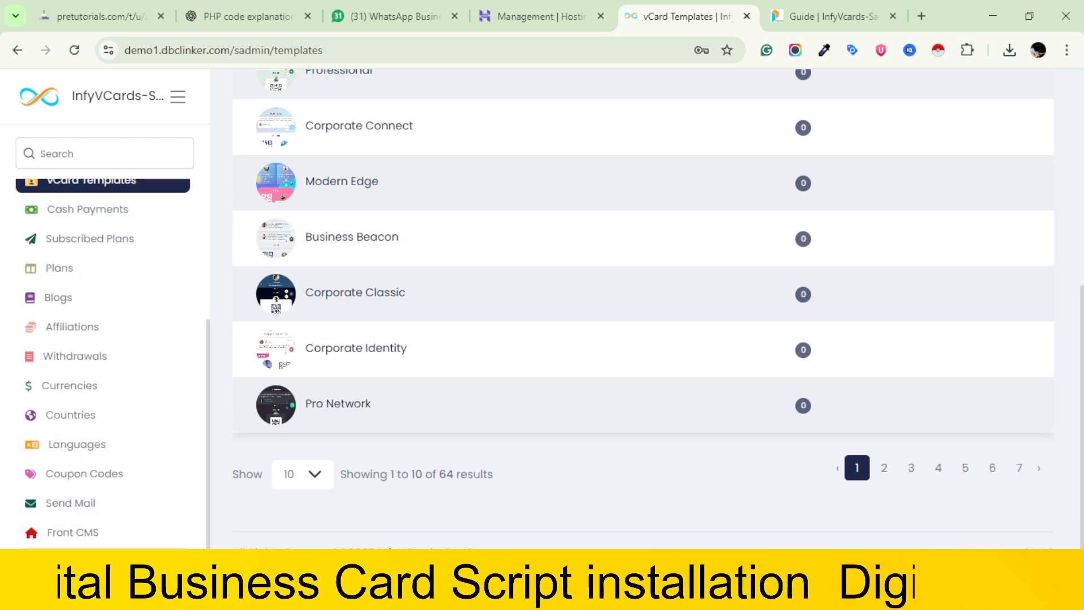
left_click(73, 562)
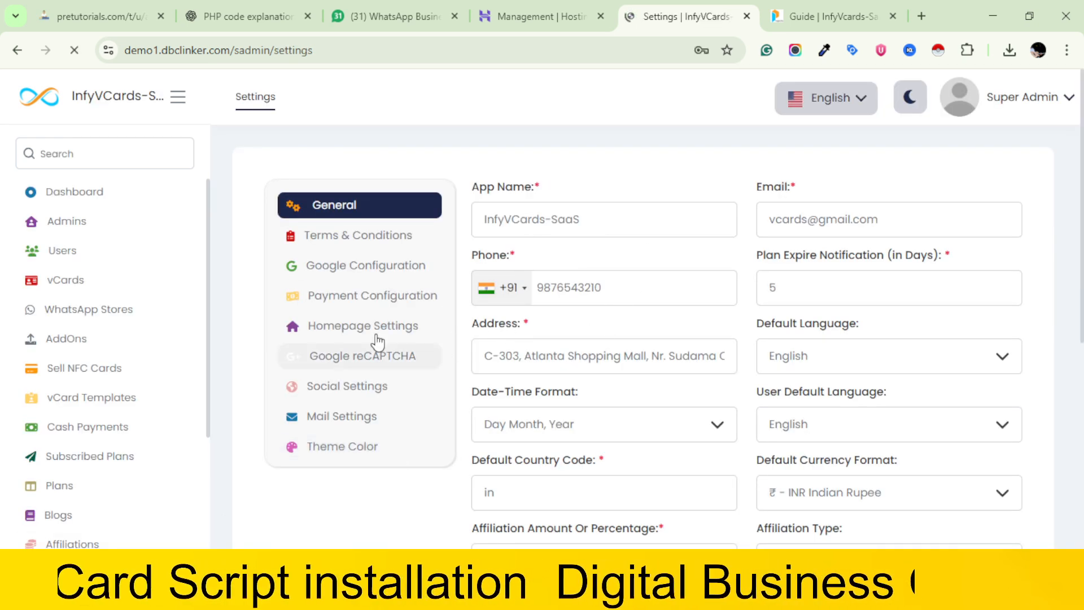
scroll(337, 307, "down", 1)
scroll(338, 307, "down", 3)
scroll(337, 307, "up", 4)
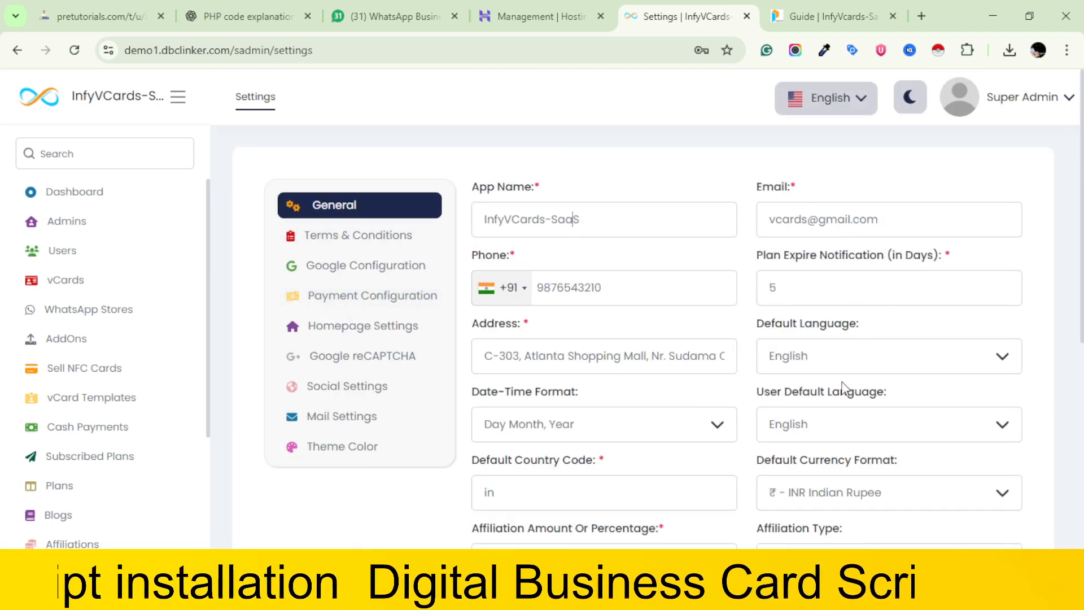
scroll(777, 417, "down", 5)
scroll(777, 420, "down", 2)
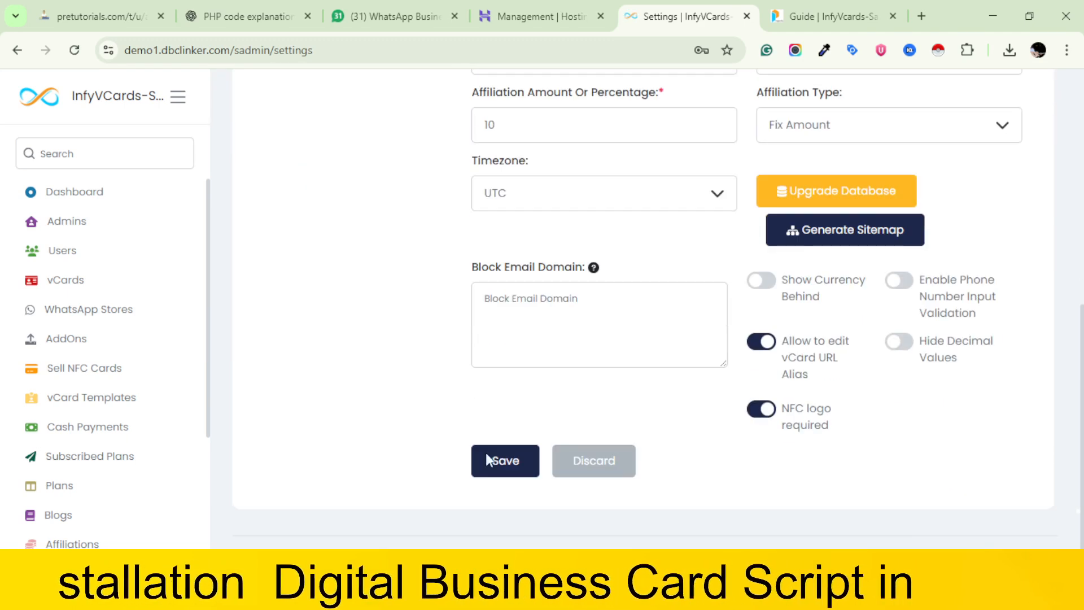
scroll(31, 399, "down", 4)
scroll(33, 400, "up", 4)
scroll(716, 253, "up", 7)
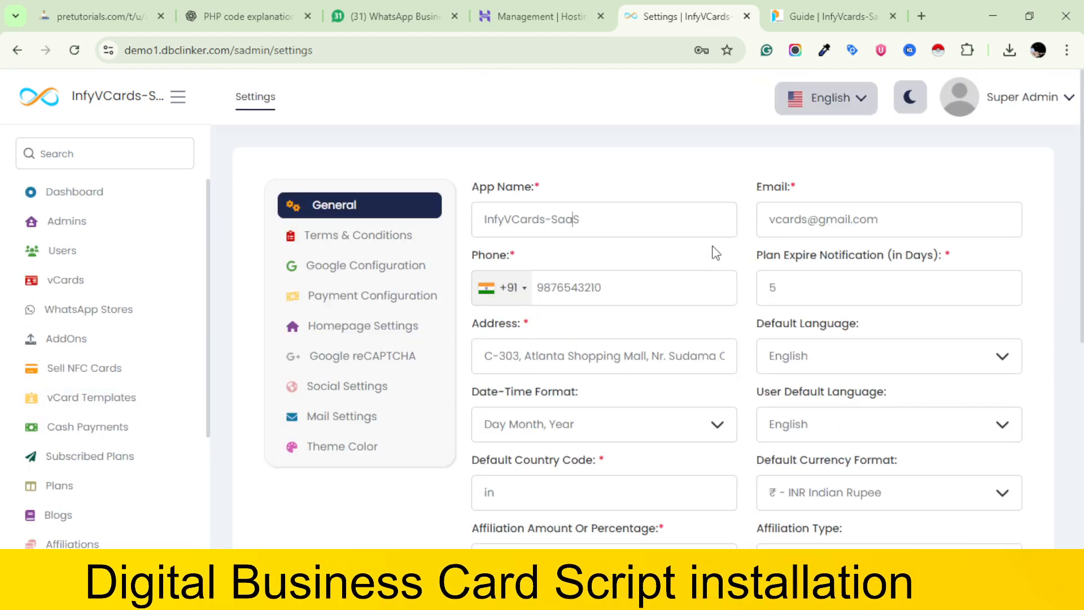
scroll(113, 368, "down", 7)
scroll(113, 368, "up", 4)
scroll(624, 244, "up", 3)
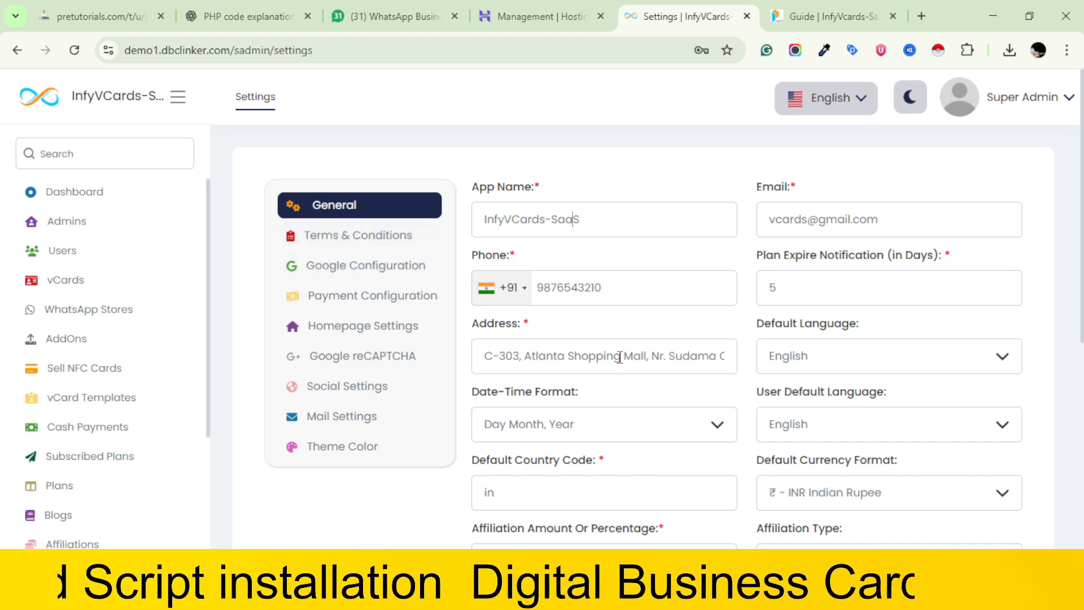
scroll(621, 357, "down", 5)
scroll(621, 361, "up", 5)
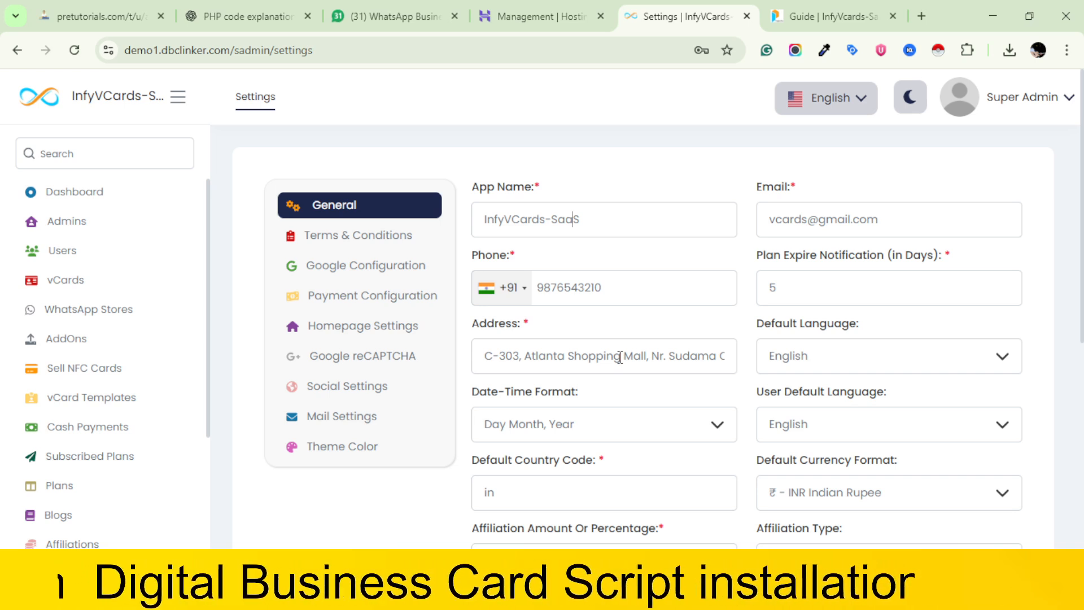
scroll(844, 347, "down", 1)
scroll(844, 347, "up", 1)
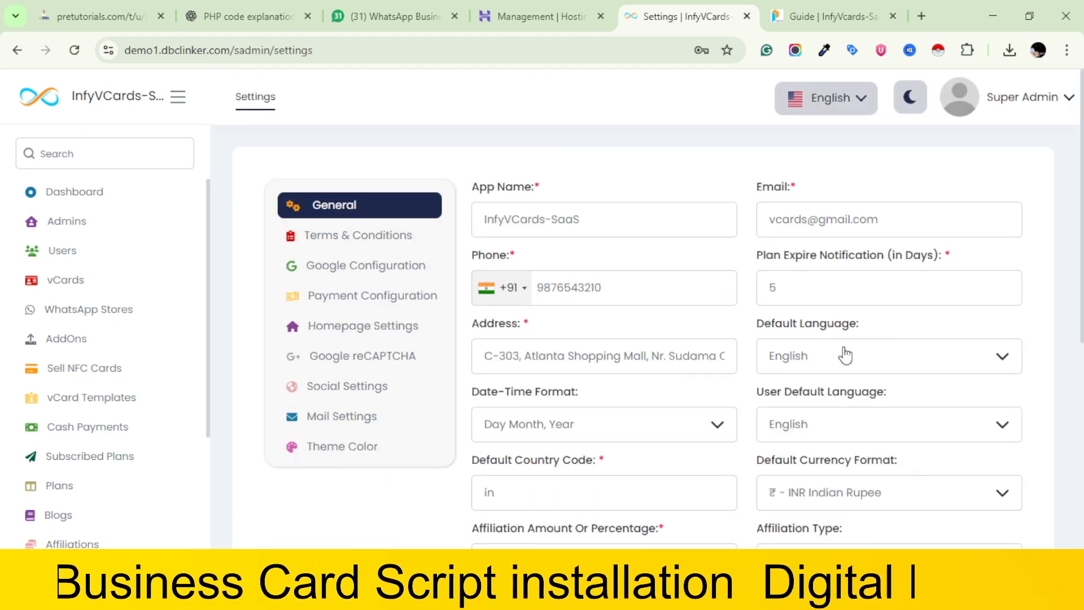